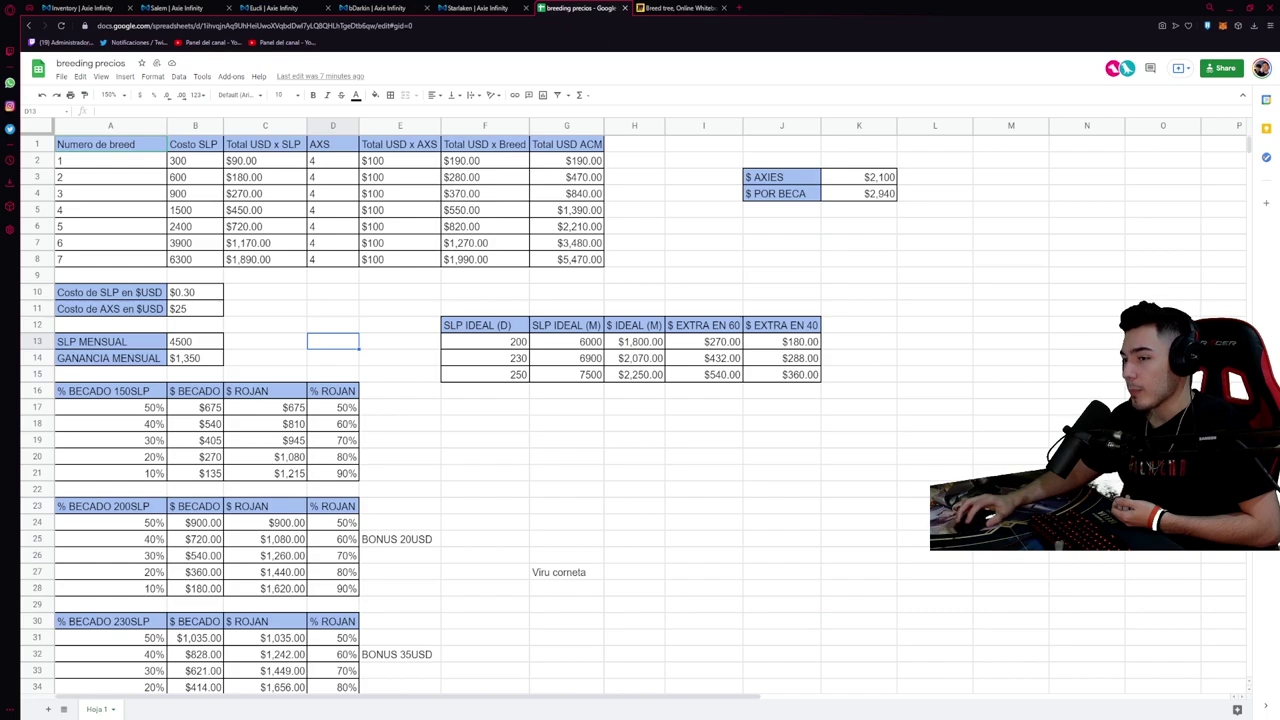
Switch from the spreadsheet to the Axie marketplace and view the main account's inventory and the first scholarship account's Axies
{"action": "left_click", "coordinate": [245, 330]}
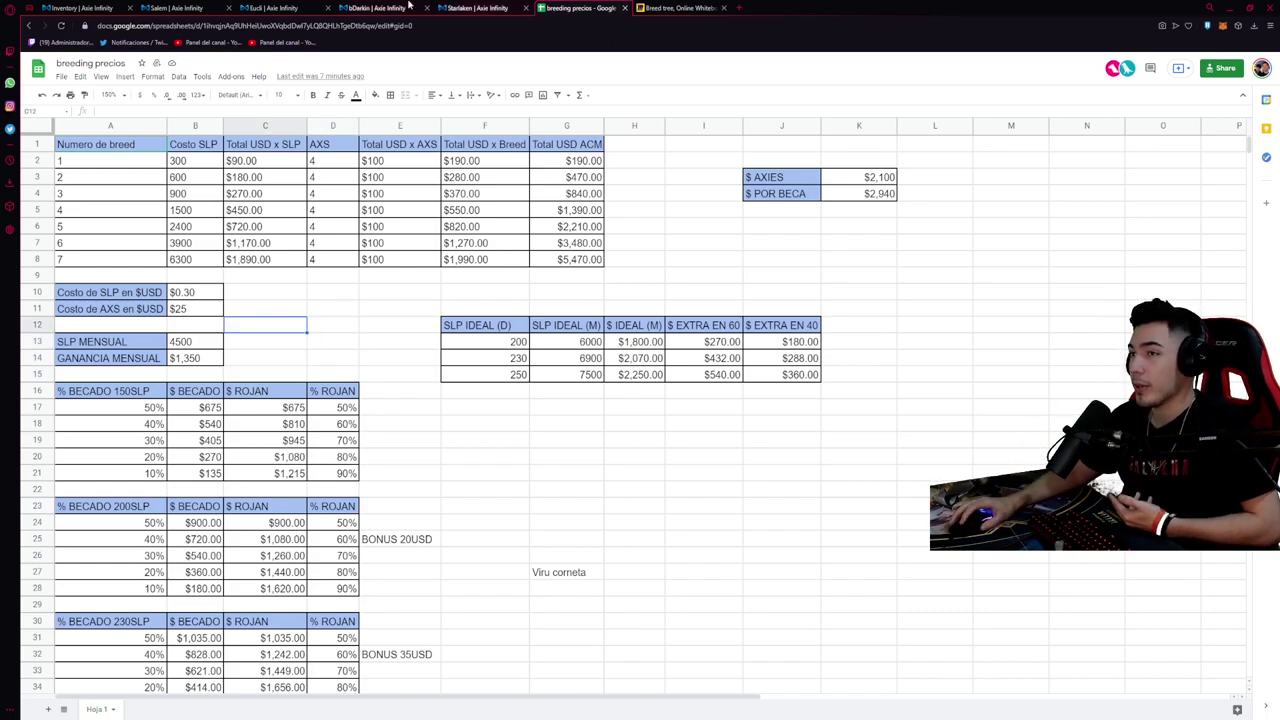
{"action": "left_click", "coordinate": [82, 8]}
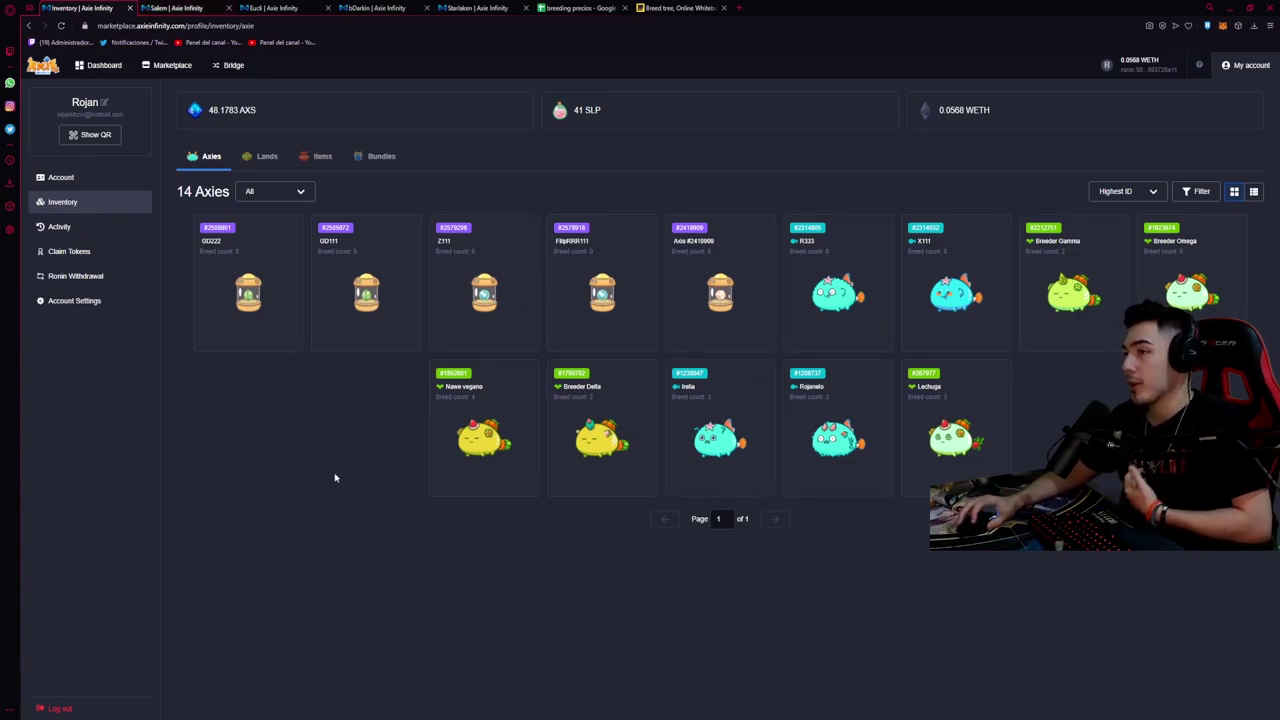
{"action": "left_click", "coordinate": [180, 9]}
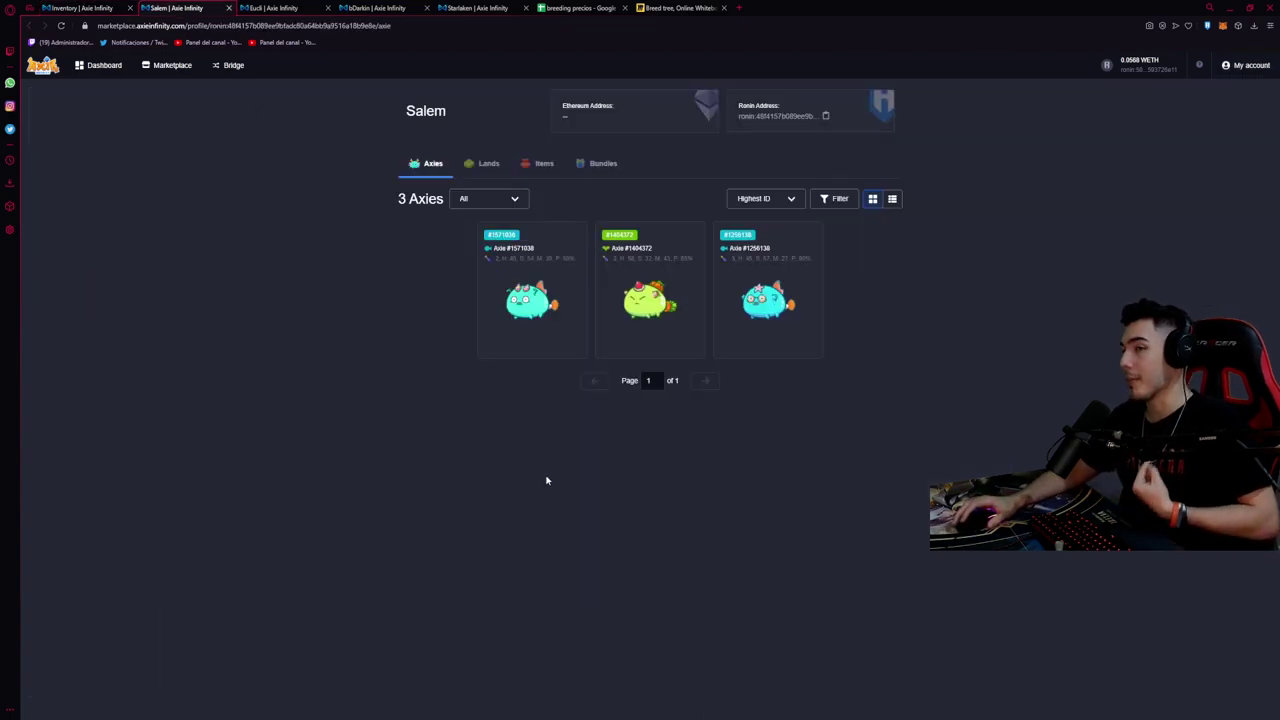
{"action": "left_click", "coordinate": [80, 8]}
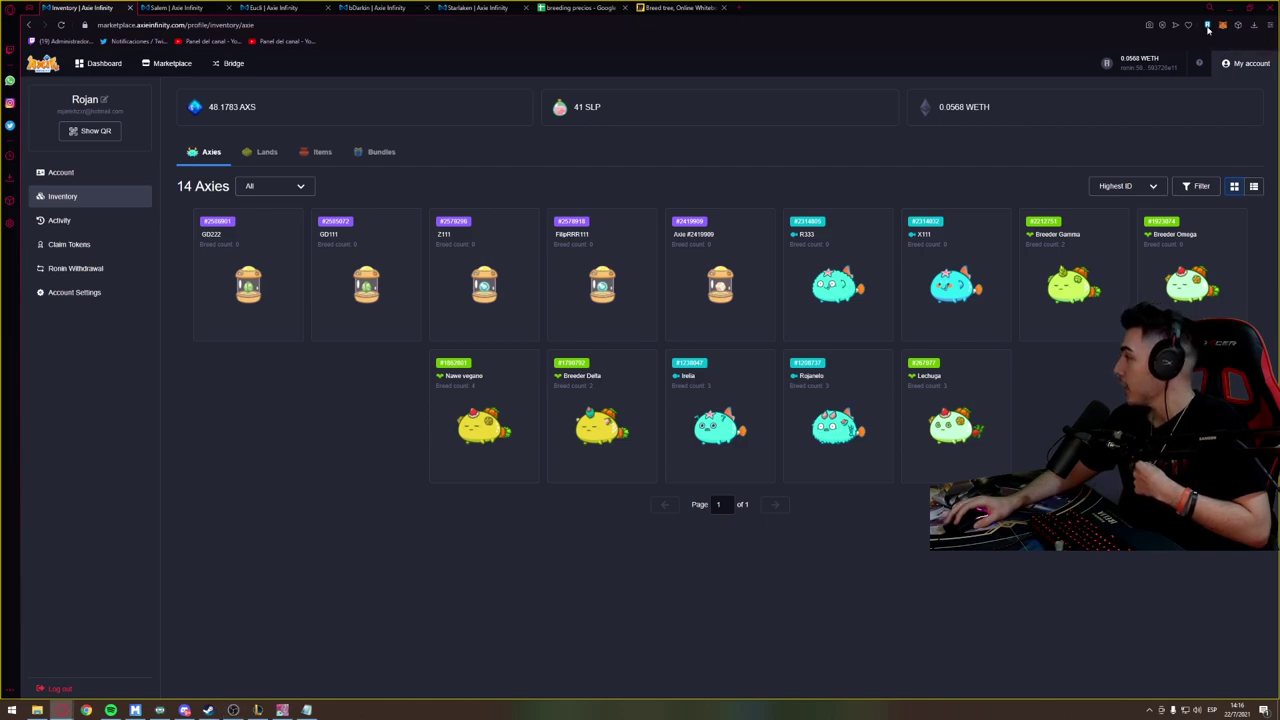
Examine the list of main and scholarship accounts in the Ronin wallet, and close the wallet
{"action": "left_click", "coordinate": [1208, 26]}
{"action": "left_click", "coordinate": [1222, 58]}
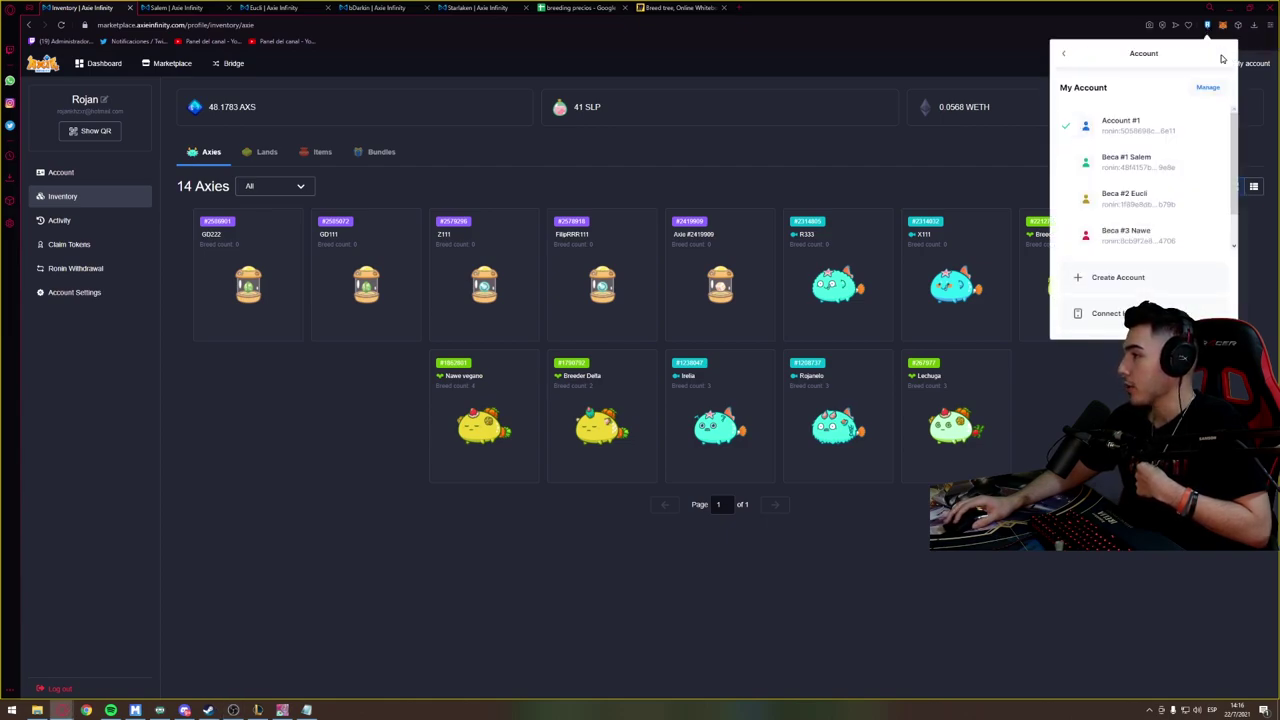
{"action": "scroll", "coordinate": [1110, 140], "scroll_direction": "down", "scroll_amount": 1}
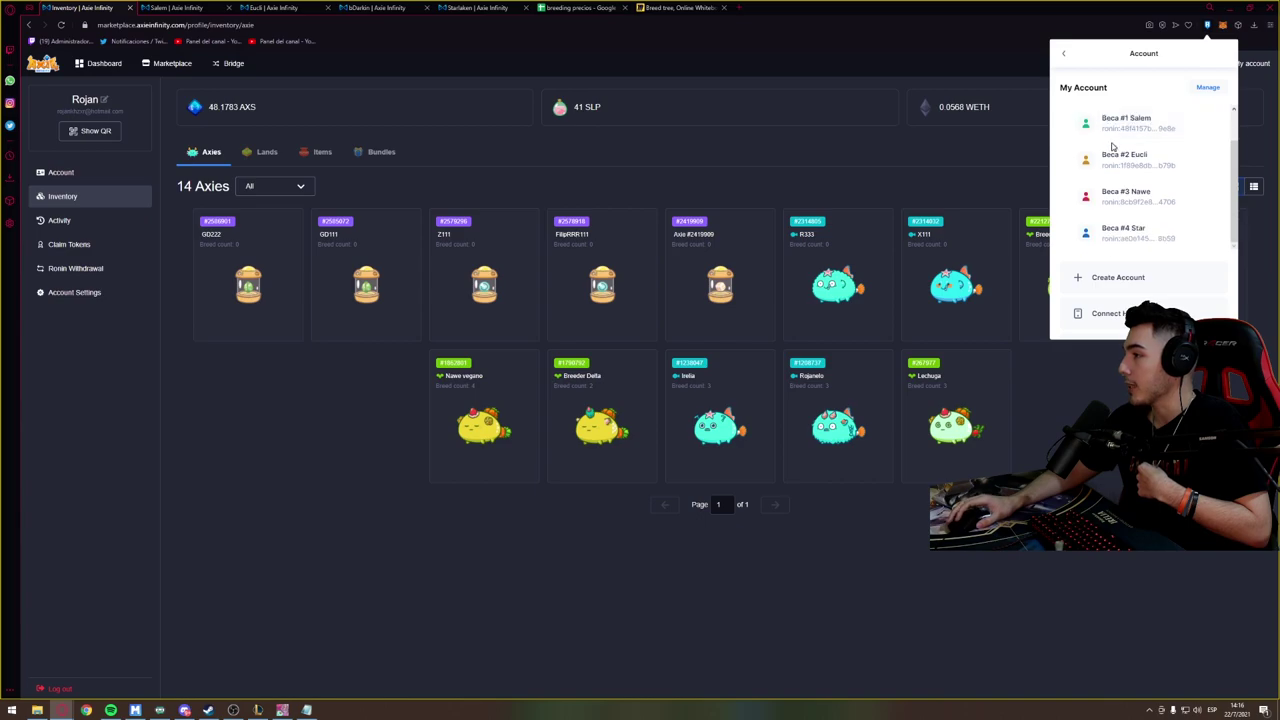
{"action": "scroll", "coordinate": [1141, 163], "scroll_direction": "down", "scroll_amount": 1}
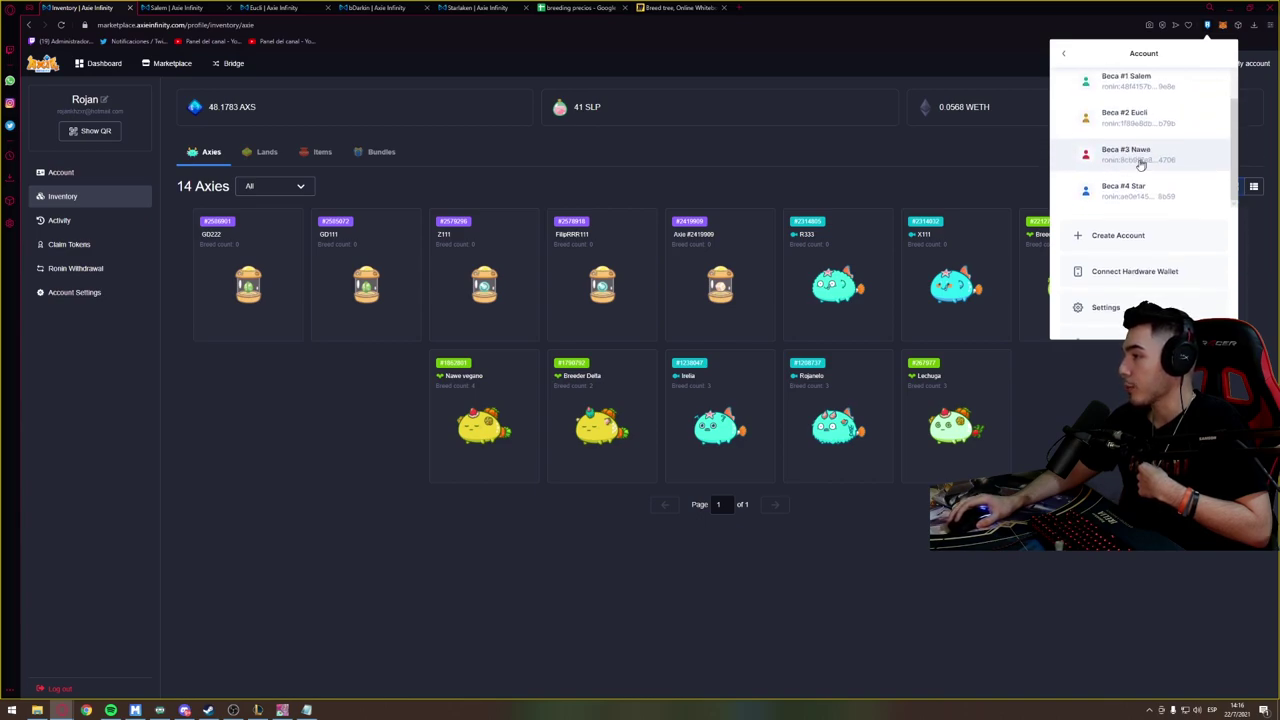
{"action": "scroll", "coordinate": [1138, 176], "scroll_direction": "up", "scroll_amount": 2}
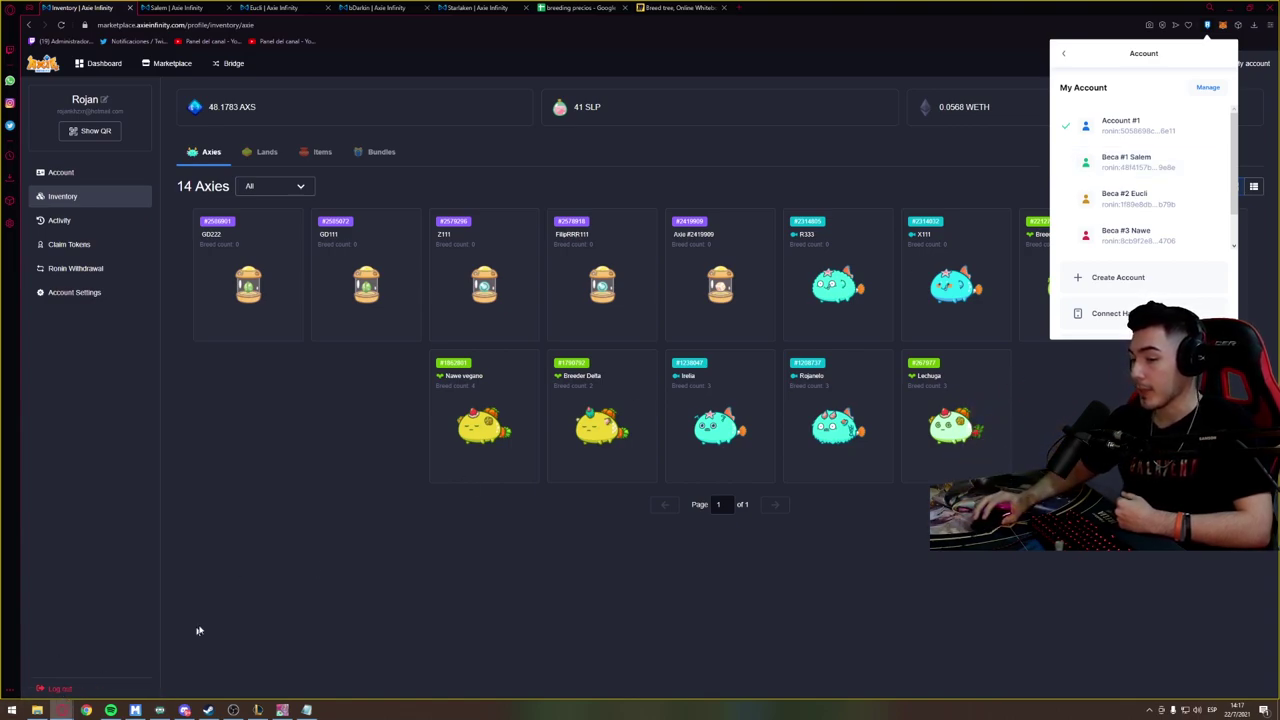
{"action": "left_click", "coordinate": [310, 511]}
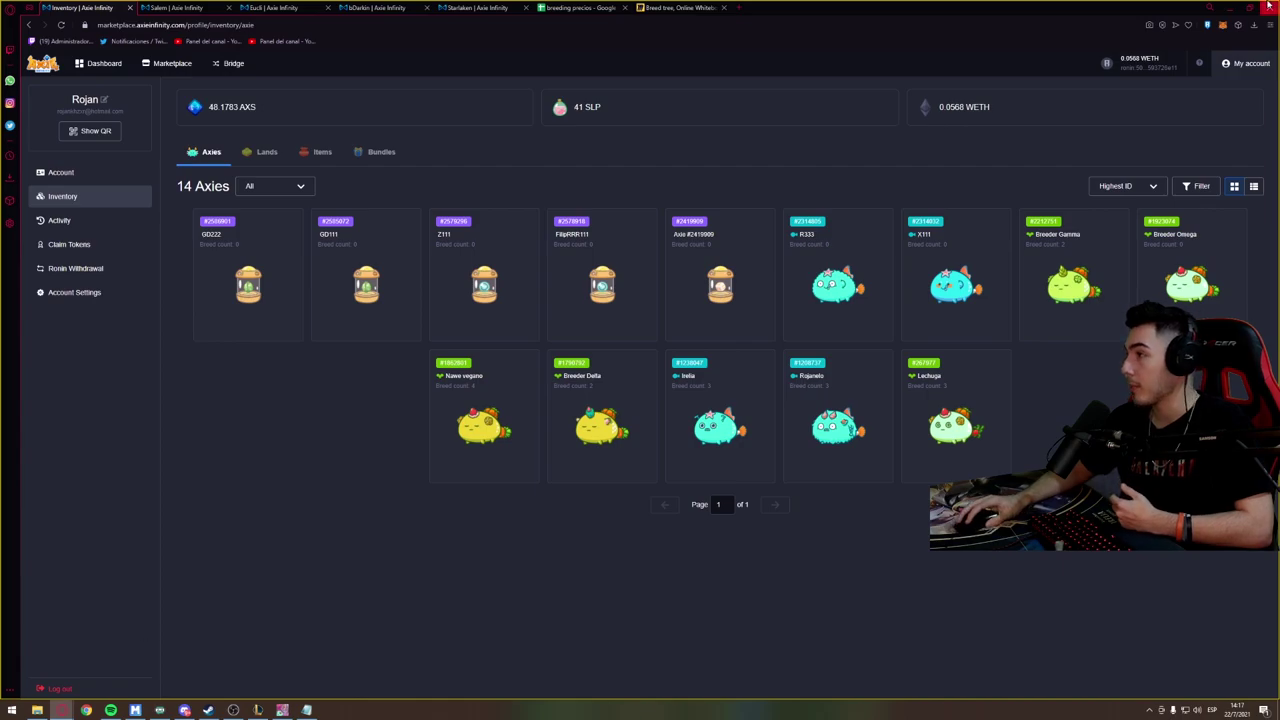
Switch the Ronin wallet to the Beca #1 account and check its token balances
{"action": "left_click", "coordinate": [1207, 28]}
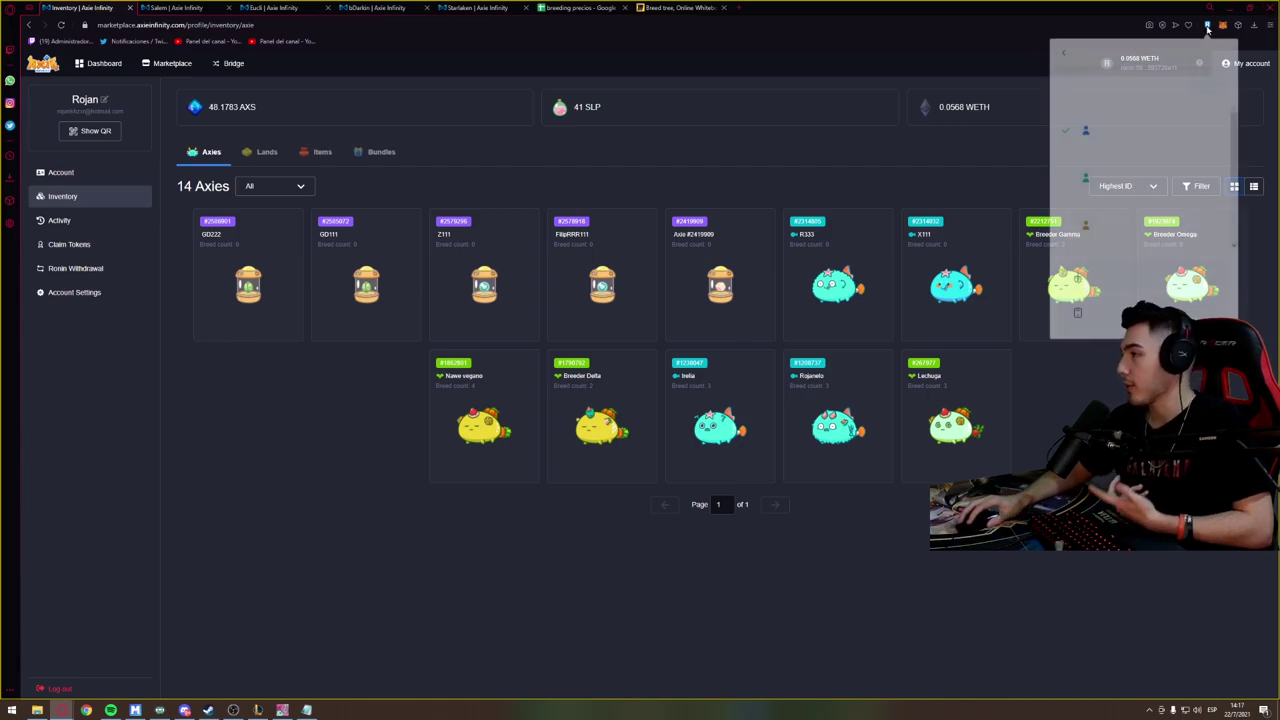
{"action": "left_click", "coordinate": [1193, 71]}
{"action": "left_click", "coordinate": [1118, 157]}
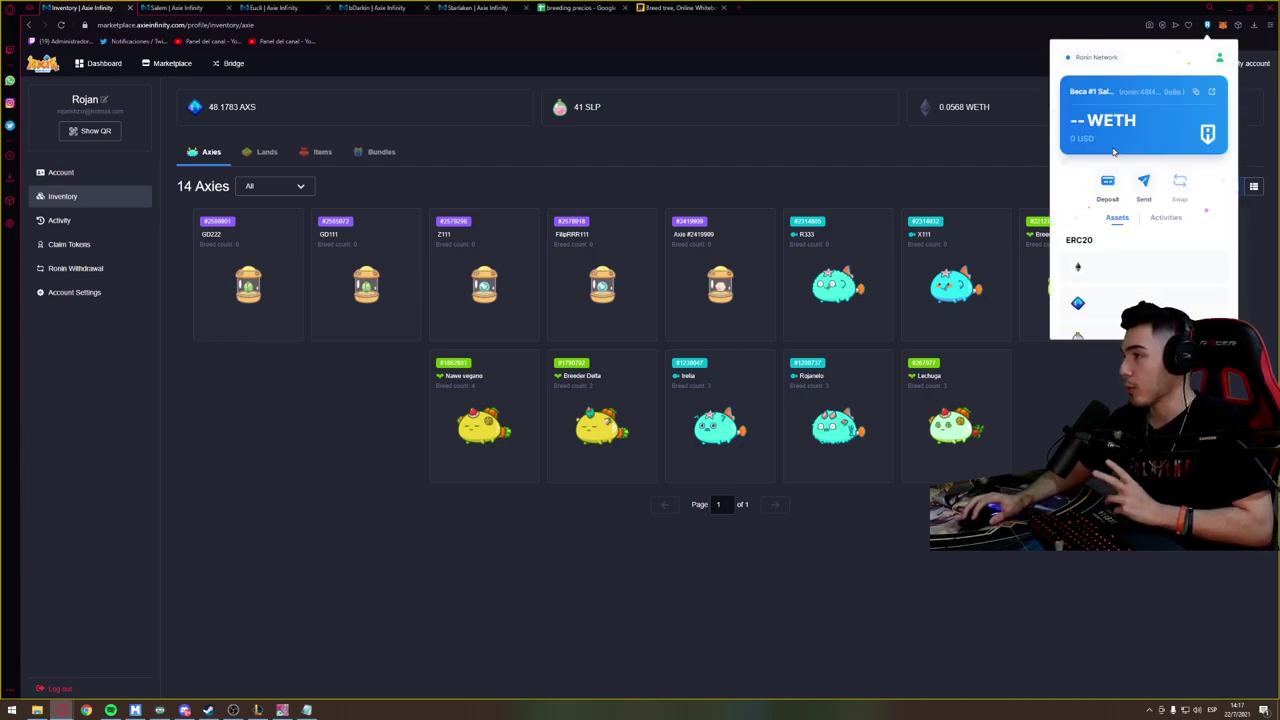
{"action": "scroll", "coordinate": [1129, 203], "scroll_direction": "down", "scroll_amount": 1}
{"action": "scroll", "coordinate": [1129, 203], "scroll_direction": "up", "scroll_amount": 1}
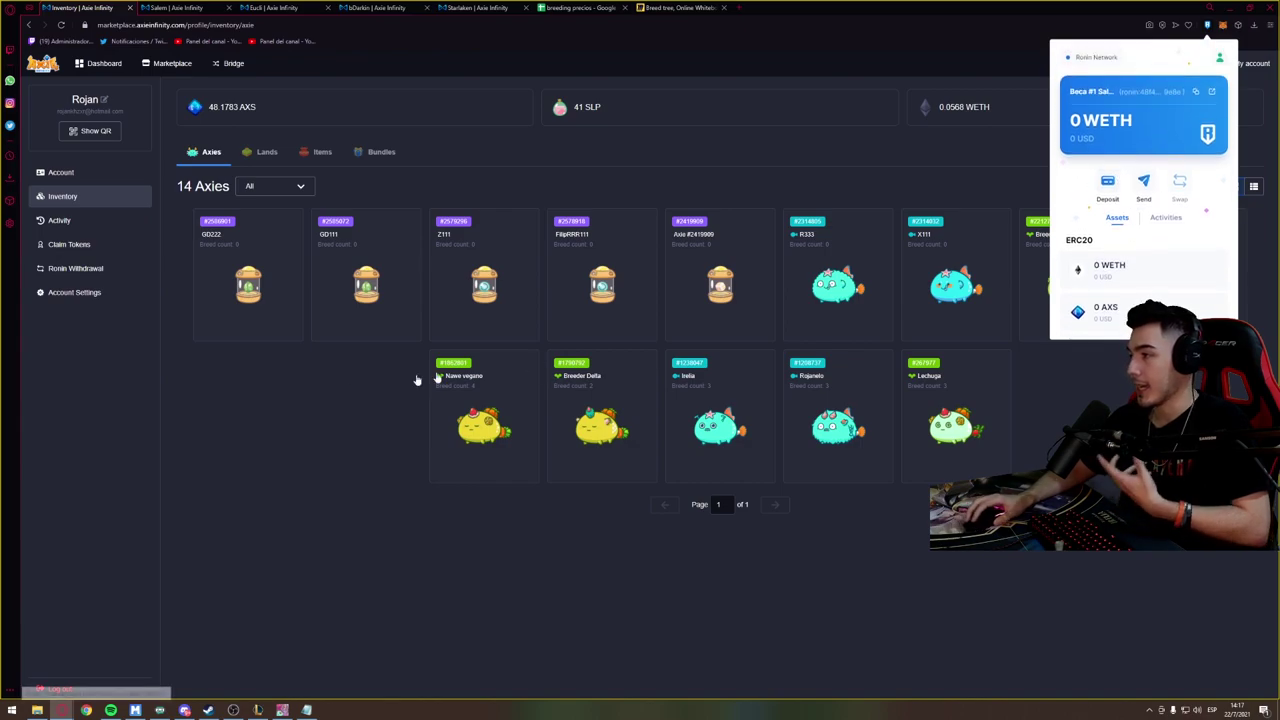
{"action": "left_click", "coordinate": [289, 391]}
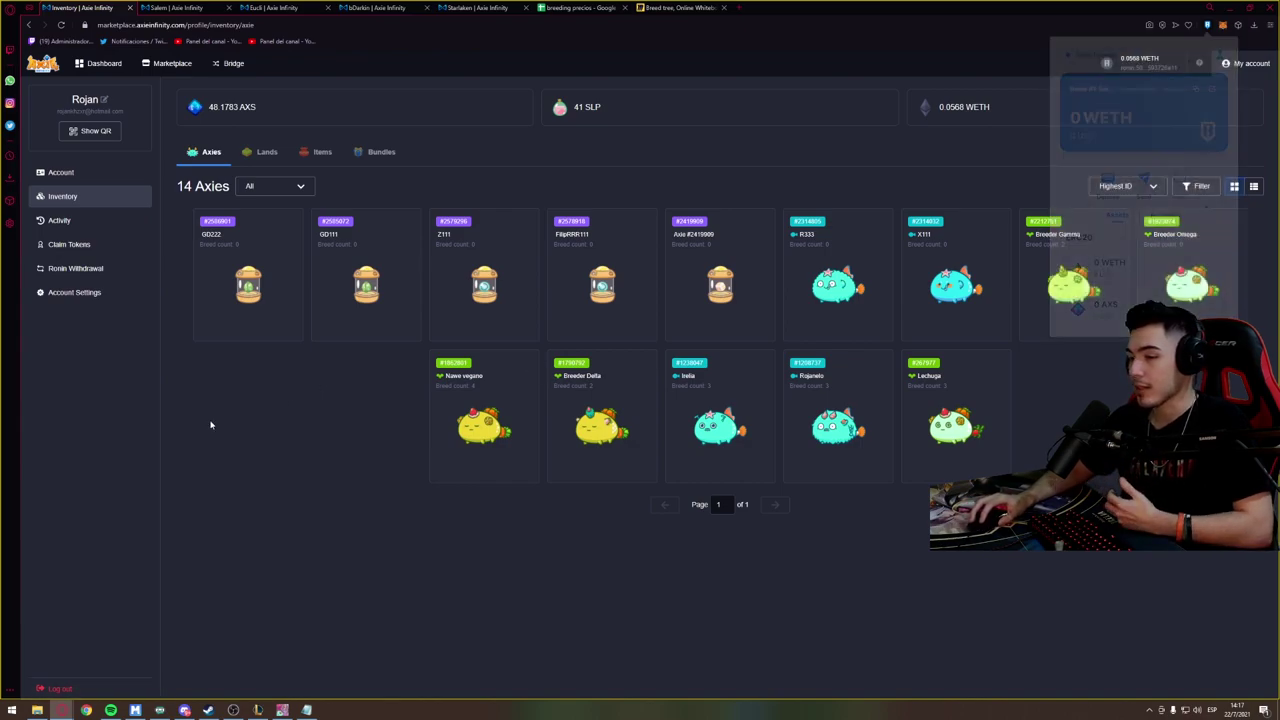
Log out of the marketplace and sign in with Ronin Wallet as the Beca #1 account
{"action": "left_click", "coordinate": [58, 690]}
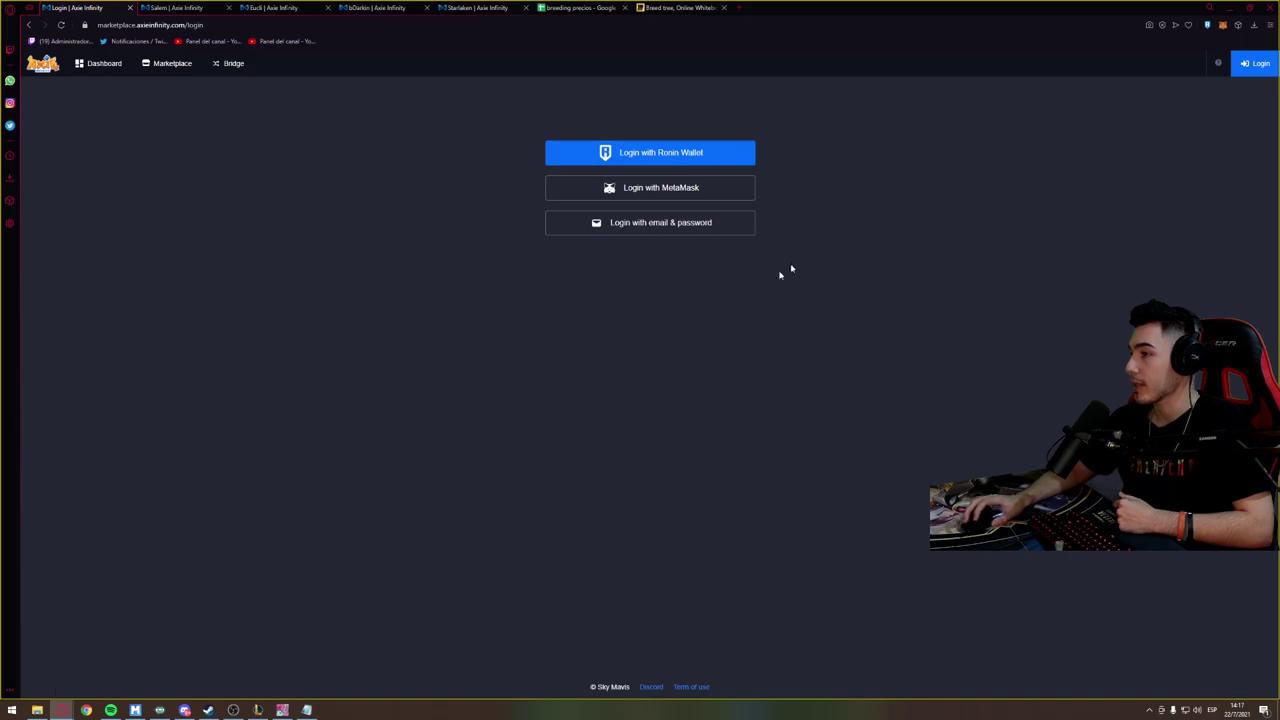
{"action": "left_click", "coordinate": [730, 156]}
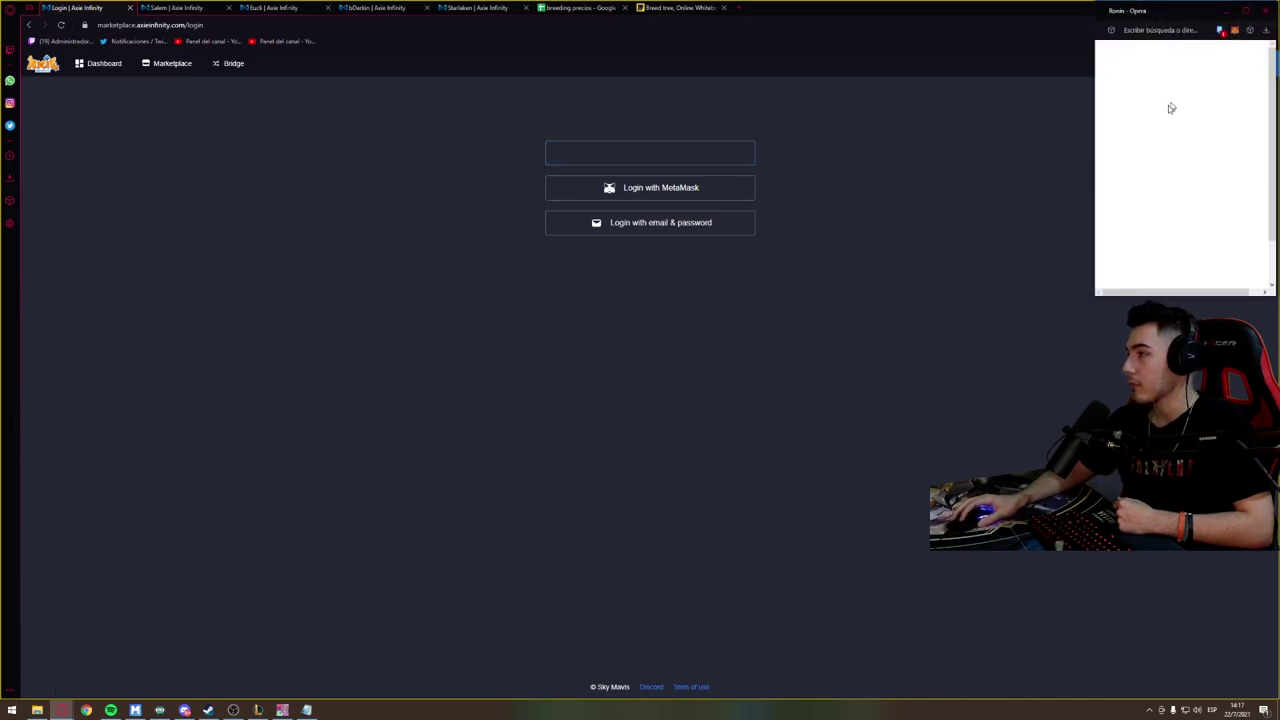
{"action": "left_click", "coordinate": [1229, 275]}
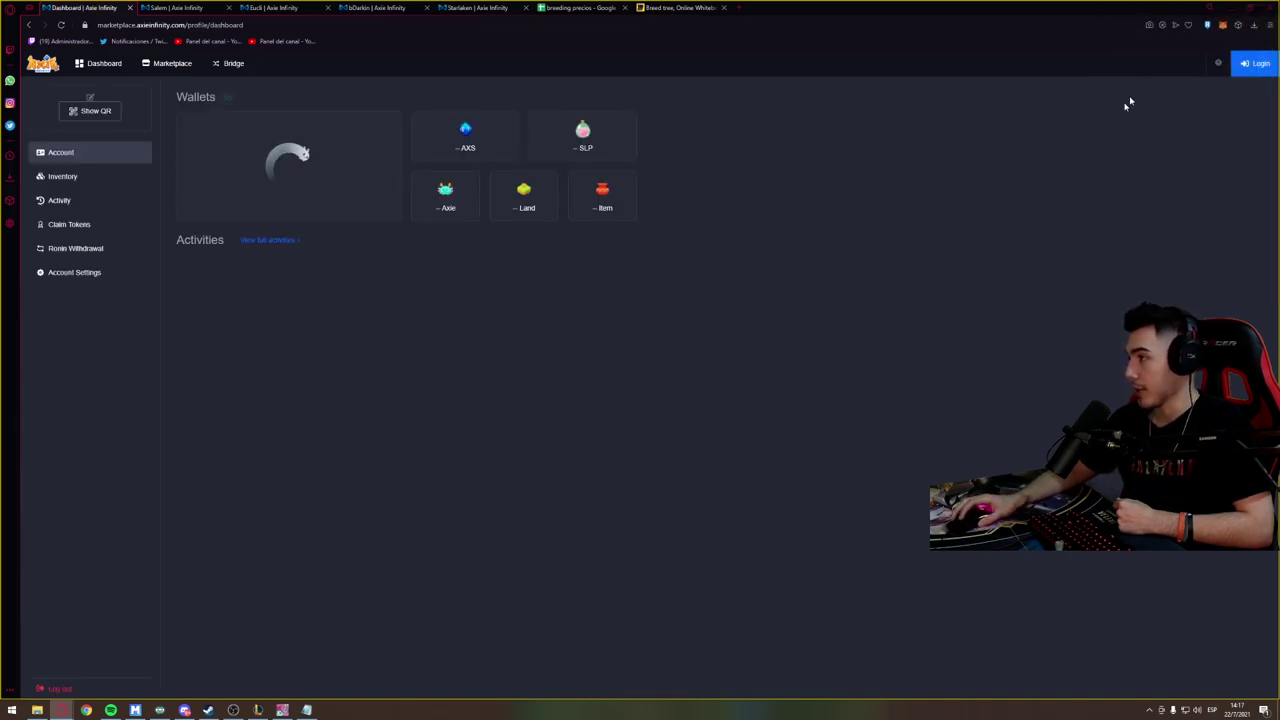
View the scholarship account's Axie inventory and its account overview with wallet balances and activities
{"action": "left_click", "coordinate": [56, 196]}
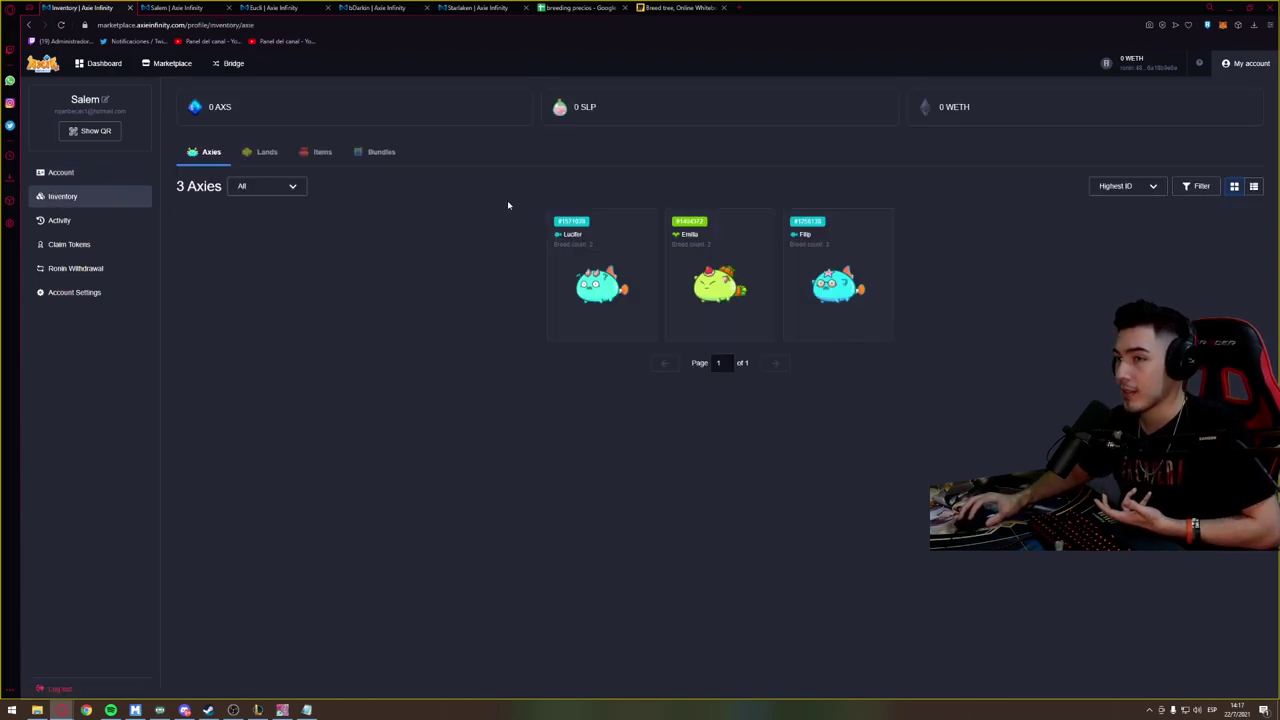
{"action": "left_click", "coordinate": [57, 172]}
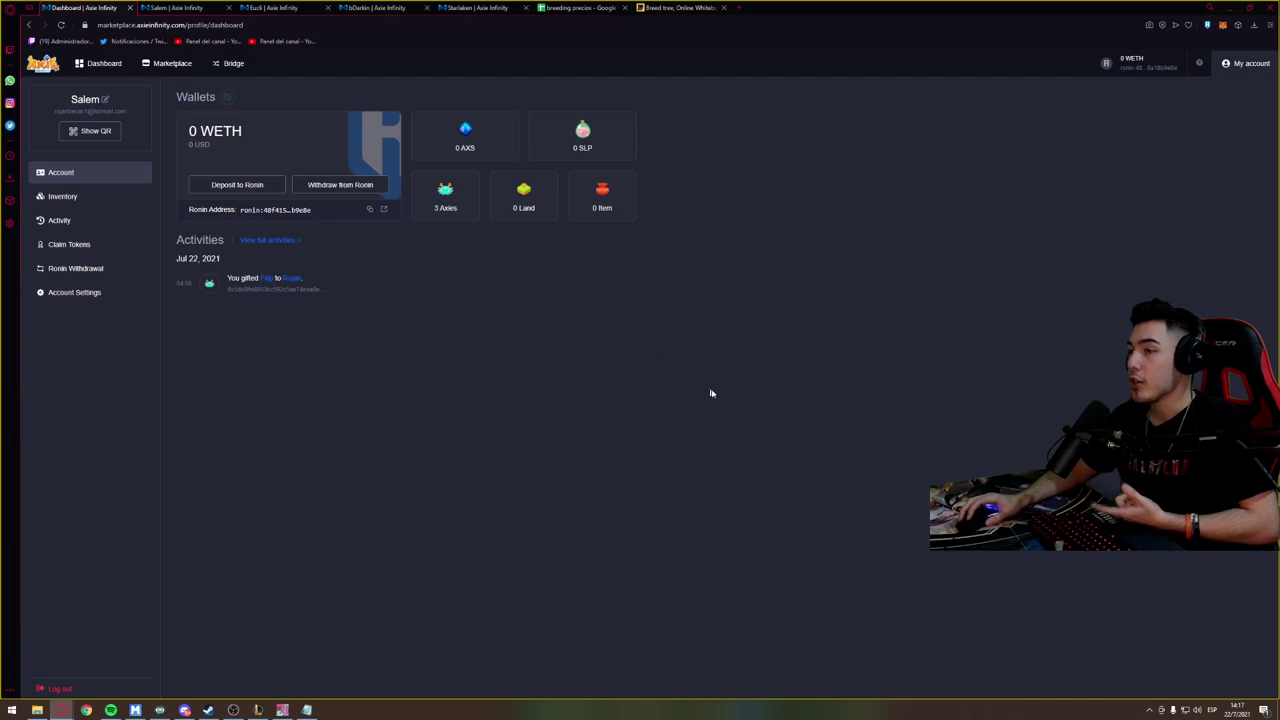
{"action": "left_click", "coordinate": [1208, 28]}
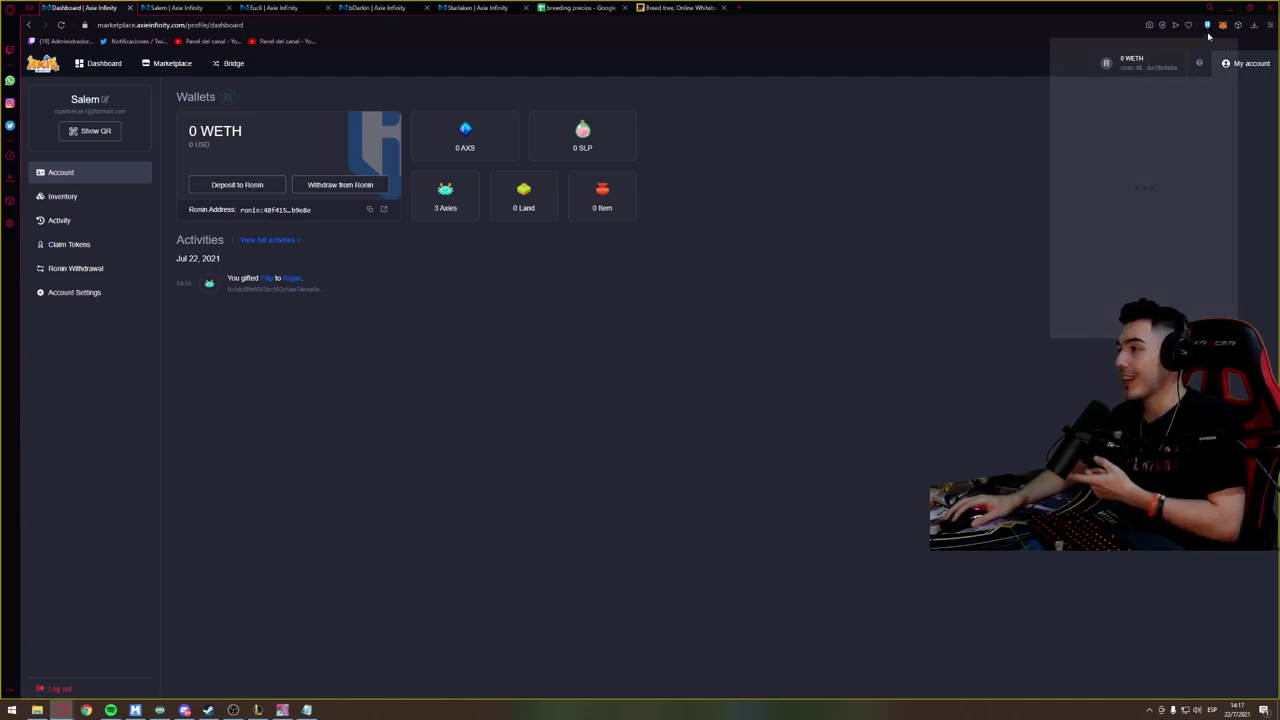
{"action": "left_click", "coordinate": [863, 217]}
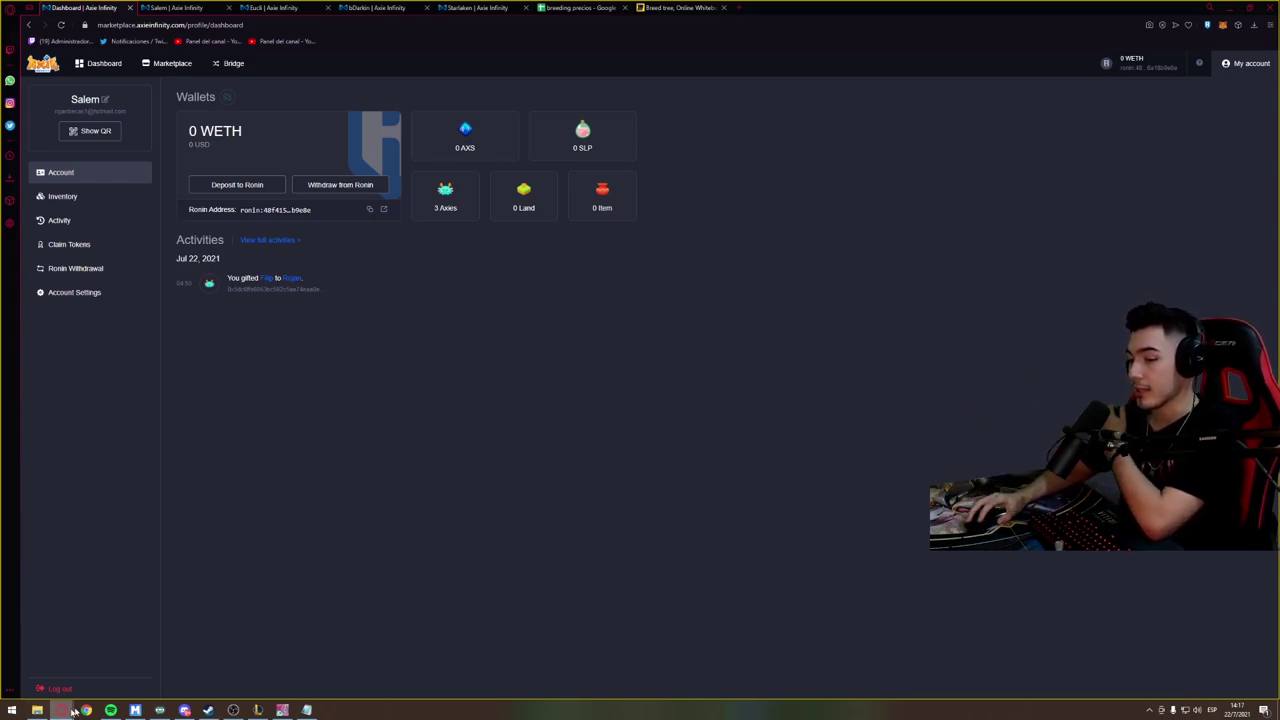
Show the Axie Infinity game launcher, and return to the scholarship account's marketplace inventory
{"action": "left_click", "coordinate": [133, 710]}
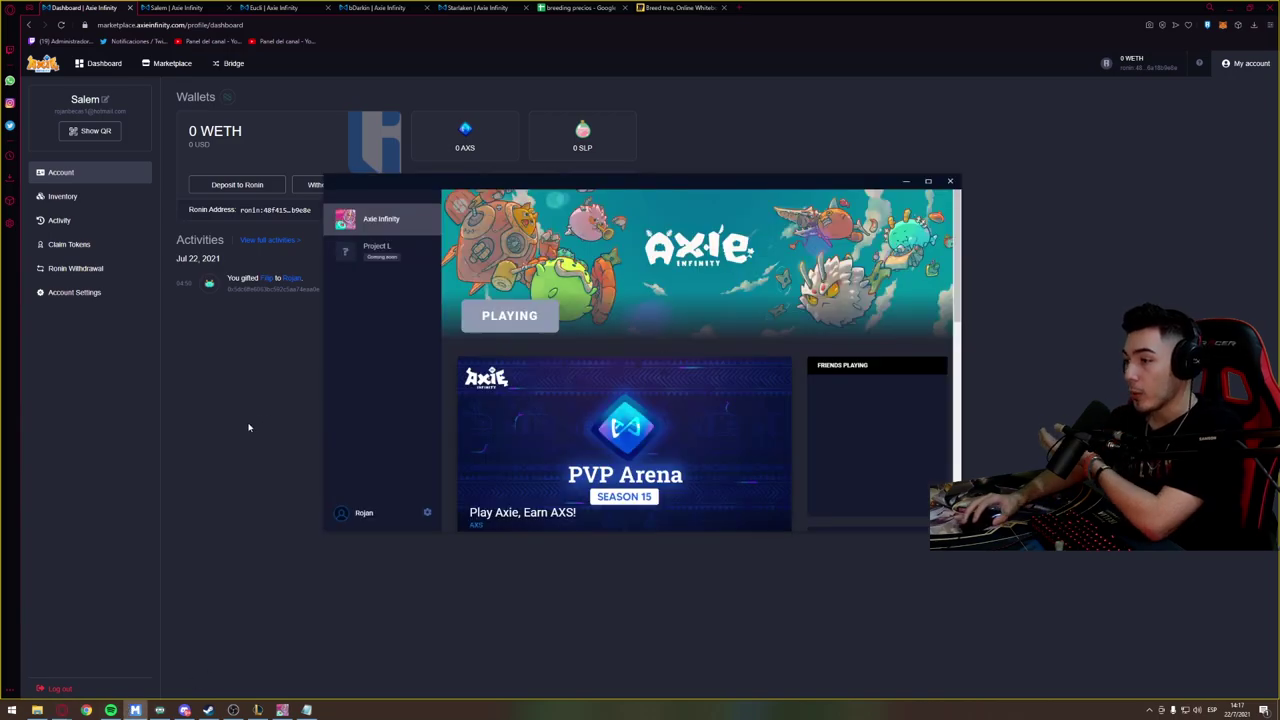
{"action": "left_click", "coordinate": [249, 428]}
{"action": "left_click", "coordinate": [66, 204]}
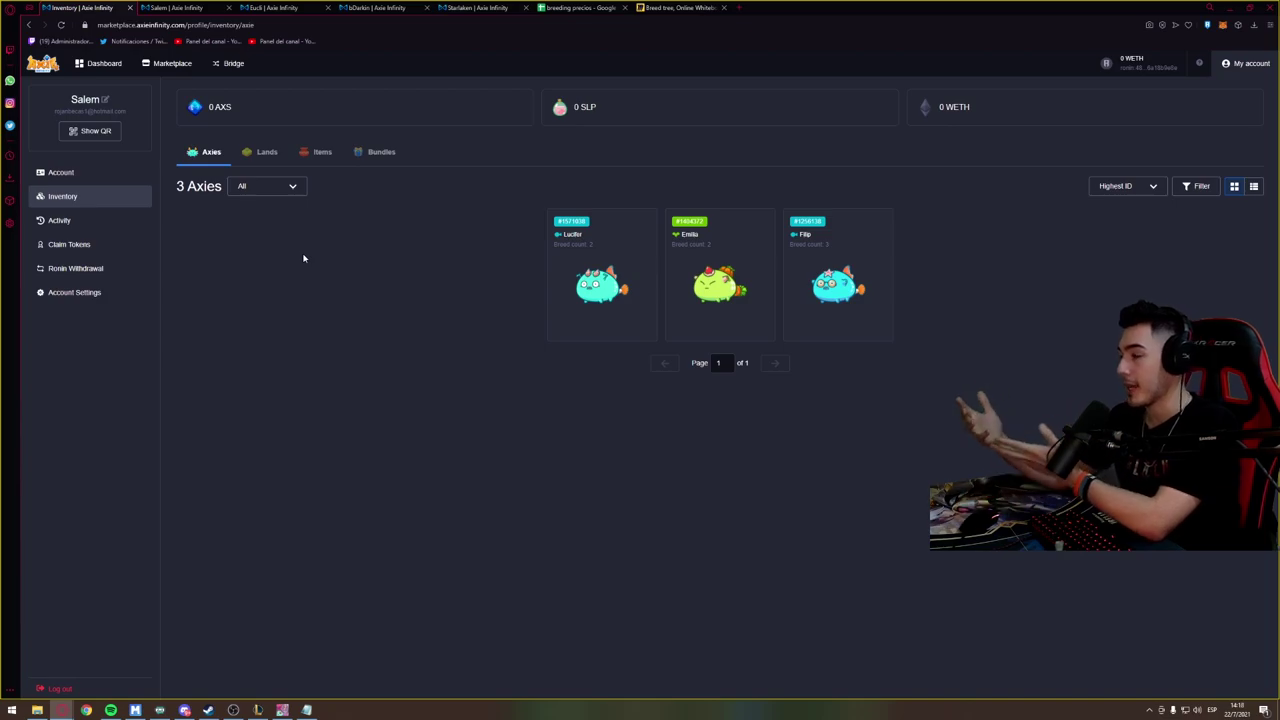
Check the scholarship account's claimable SLP and its unlock date, and close the claim notice
{"action": "left_click", "coordinate": [132, 245]}
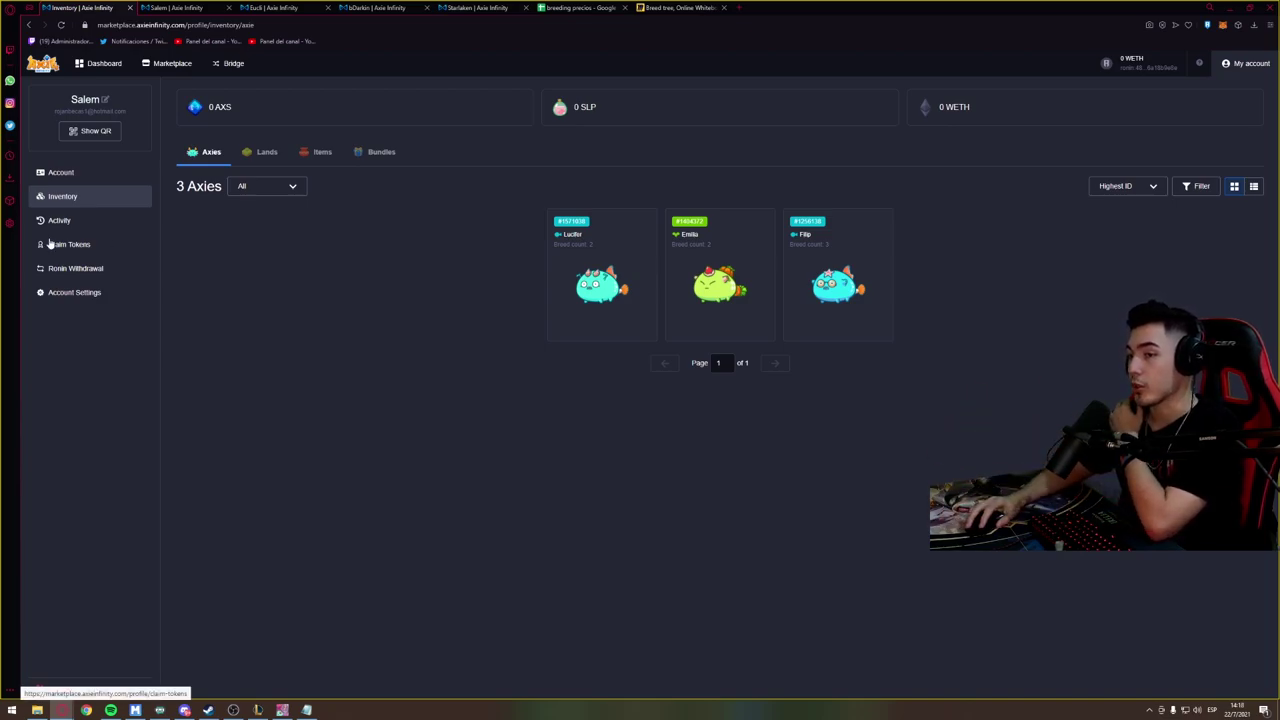
{"action": "left_click", "coordinate": [262, 186]}
{"action": "left_click_drag", "start_coordinate": [695, 389], "coordinate": [726, 391]}
{"action": "left_click", "coordinate": [720, 398]}
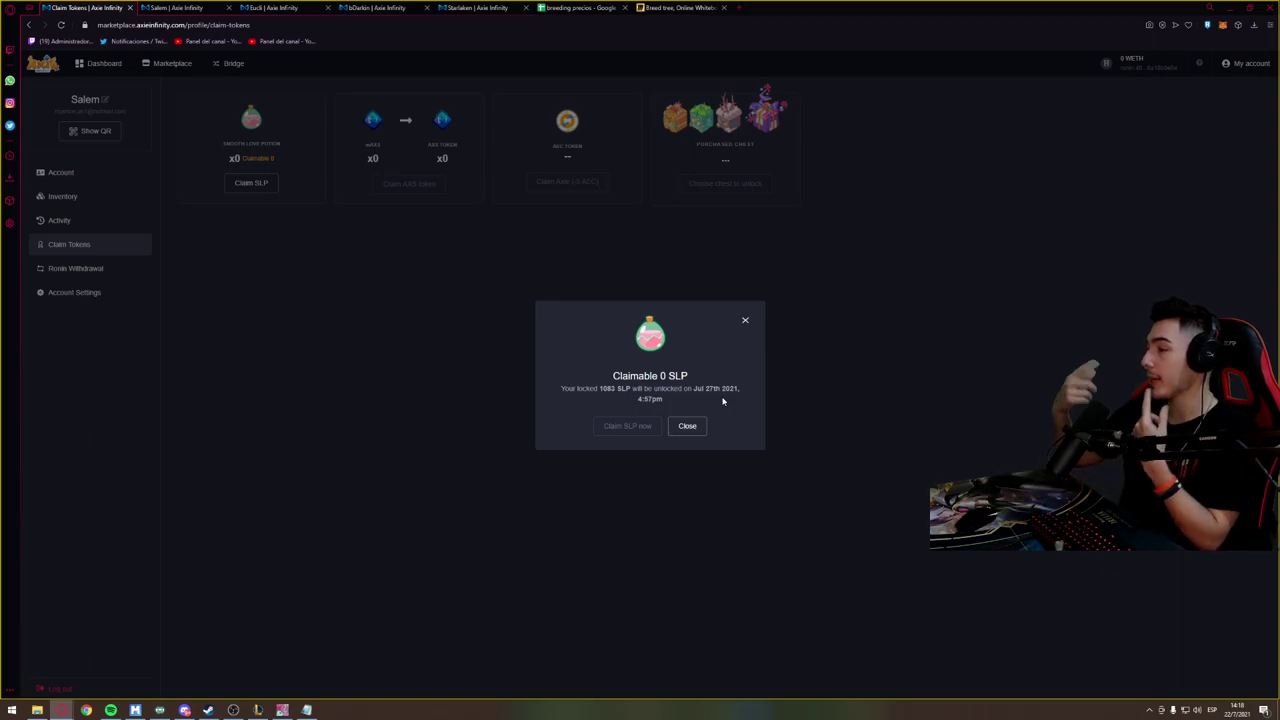
{"action": "left_click", "coordinate": [689, 426]}
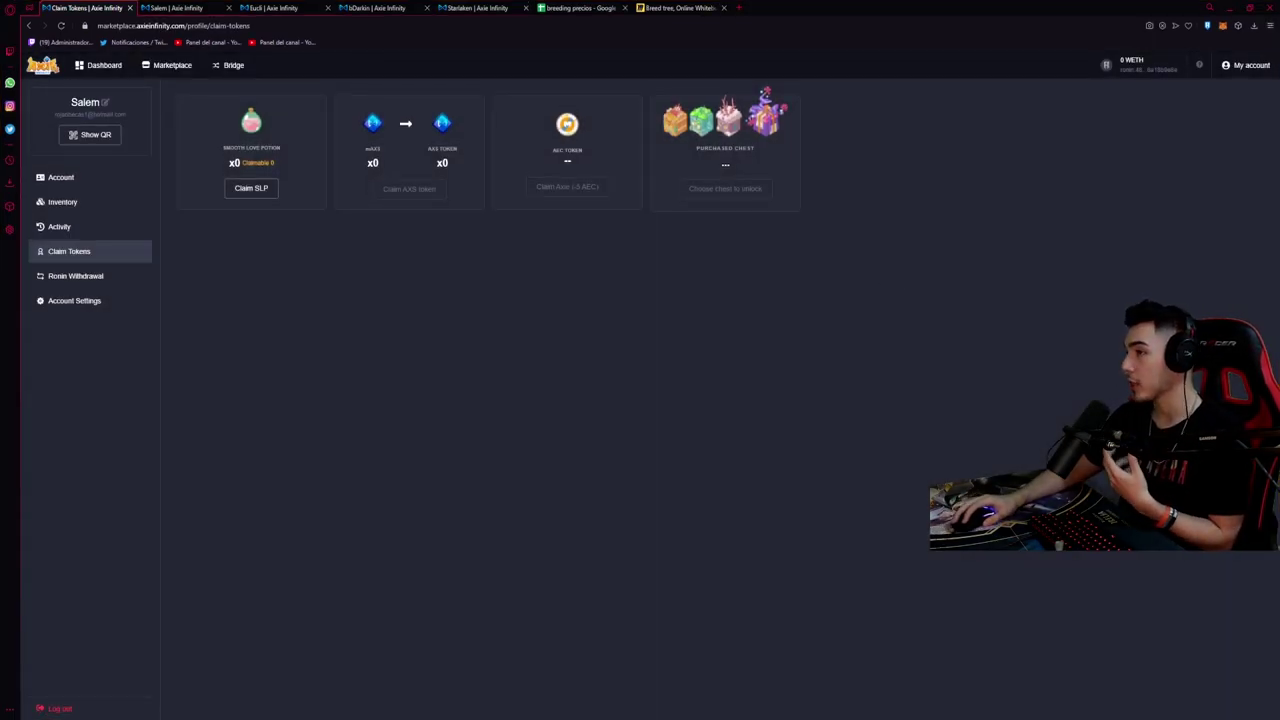
Switch to the breeding precios spreadsheet in Google Sheets and examine the SLP and AXS prices and the per-breed cost formulas
{"action": "left_click", "coordinate": [560, 9]}
{"action": "left_click", "coordinate": [327, 326]}
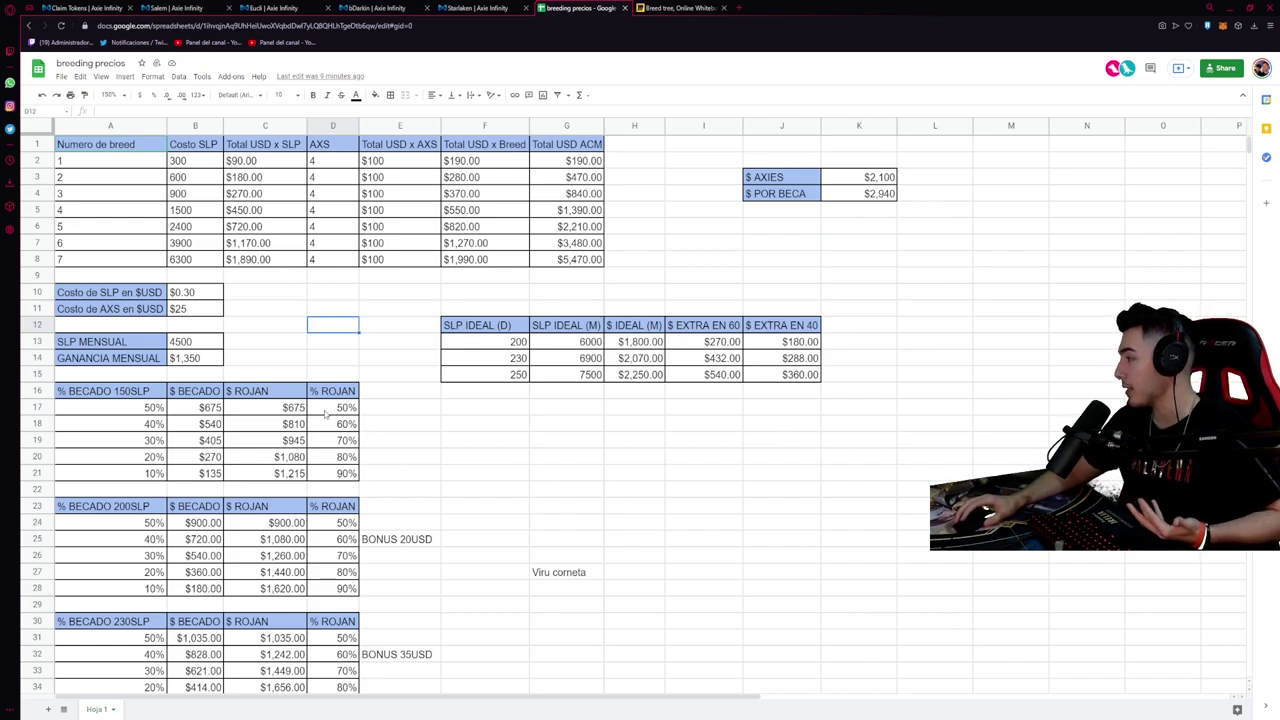
{"action": "scroll", "coordinate": [325, 413], "scroll_direction": "down", "scroll_amount": 1}
{"action": "scroll", "coordinate": [325, 397], "scroll_direction": "up", "scroll_amount": 1}
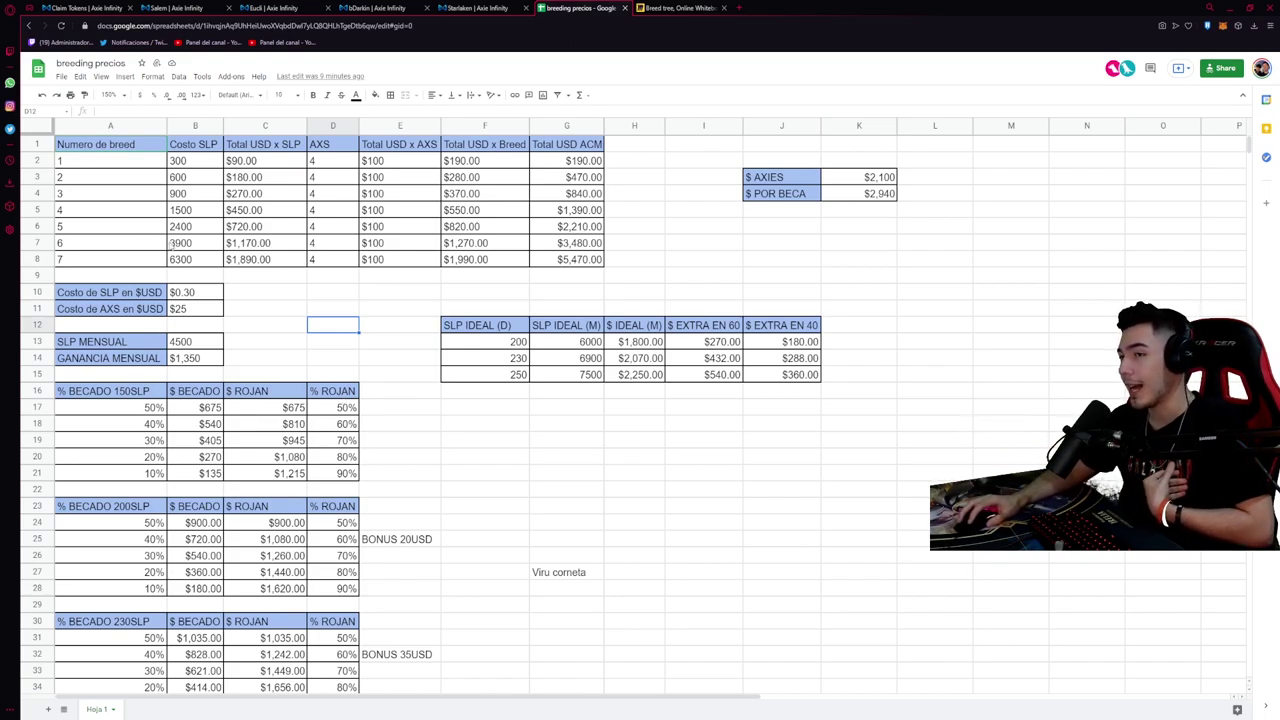
{"action": "left_click", "coordinate": [205, 293]}
{"action": "left_click", "coordinate": [197, 312]}
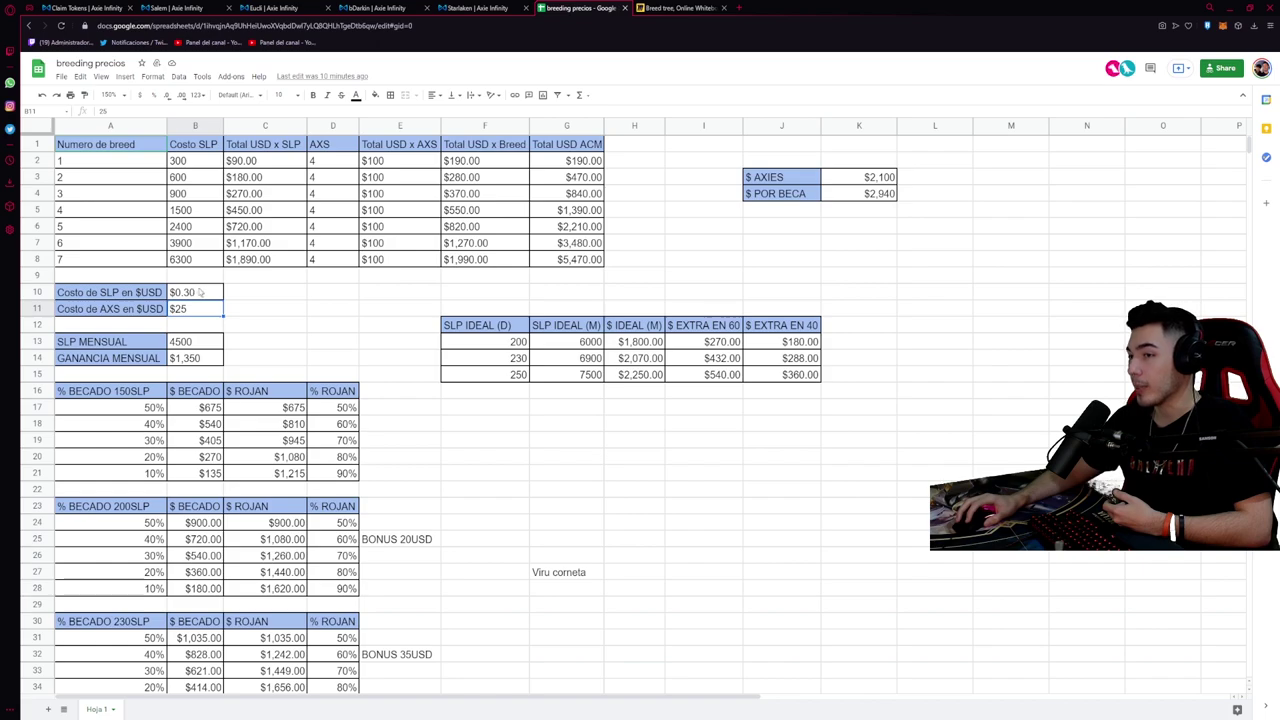
{"action": "left_click", "coordinate": [263, 161]}
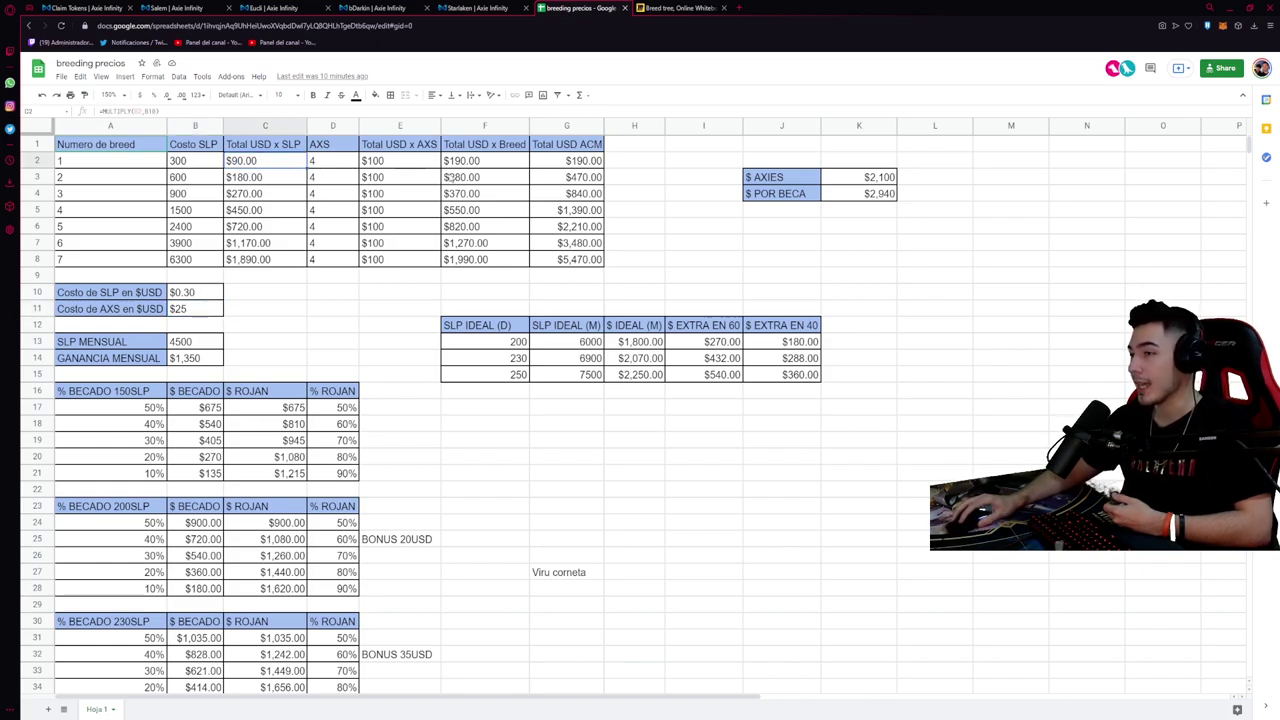
{"action": "left_click", "coordinate": [460, 162]}
{"action": "left_click", "coordinate": [470, 183]}
{"action": "left_click", "coordinate": [471, 200]}
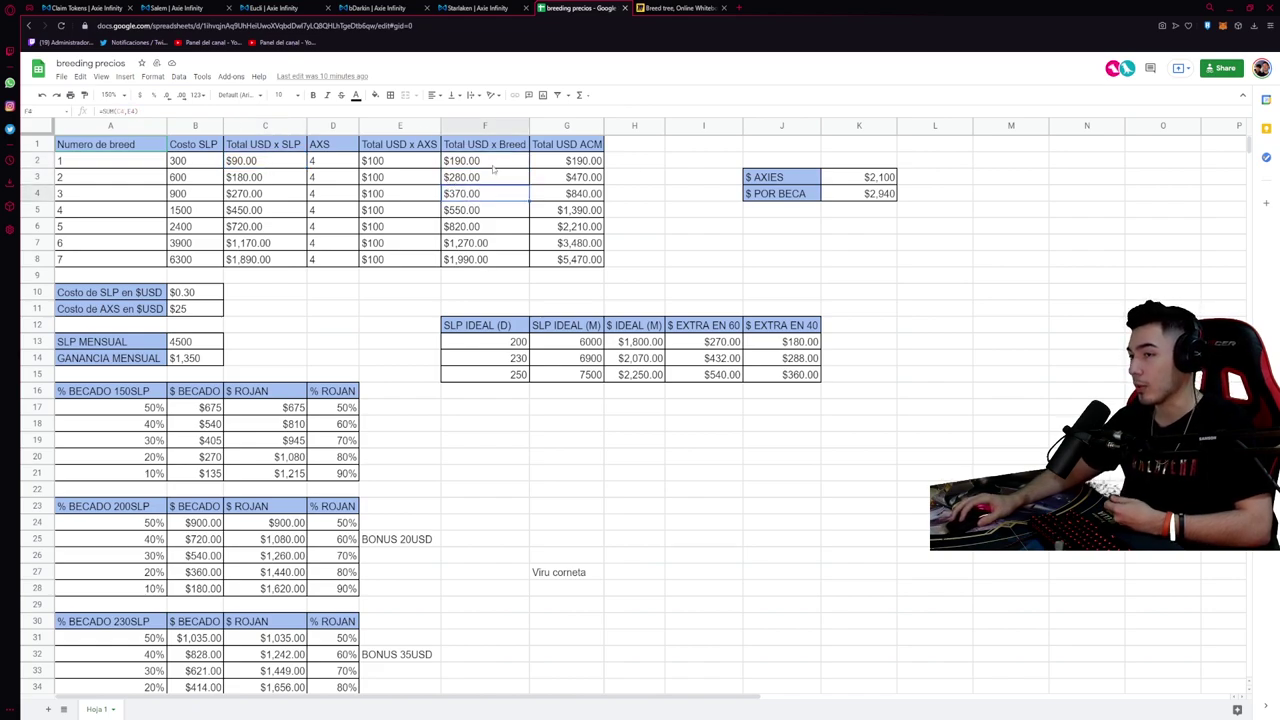
Examine the 150 SLP scholarship earnings table, comparing the monthly SLP figure with the scholar and owner amounts at 50%
{"action": "scroll", "coordinate": [265, 344], "scroll_direction": "down", "scroll_amount": 2}
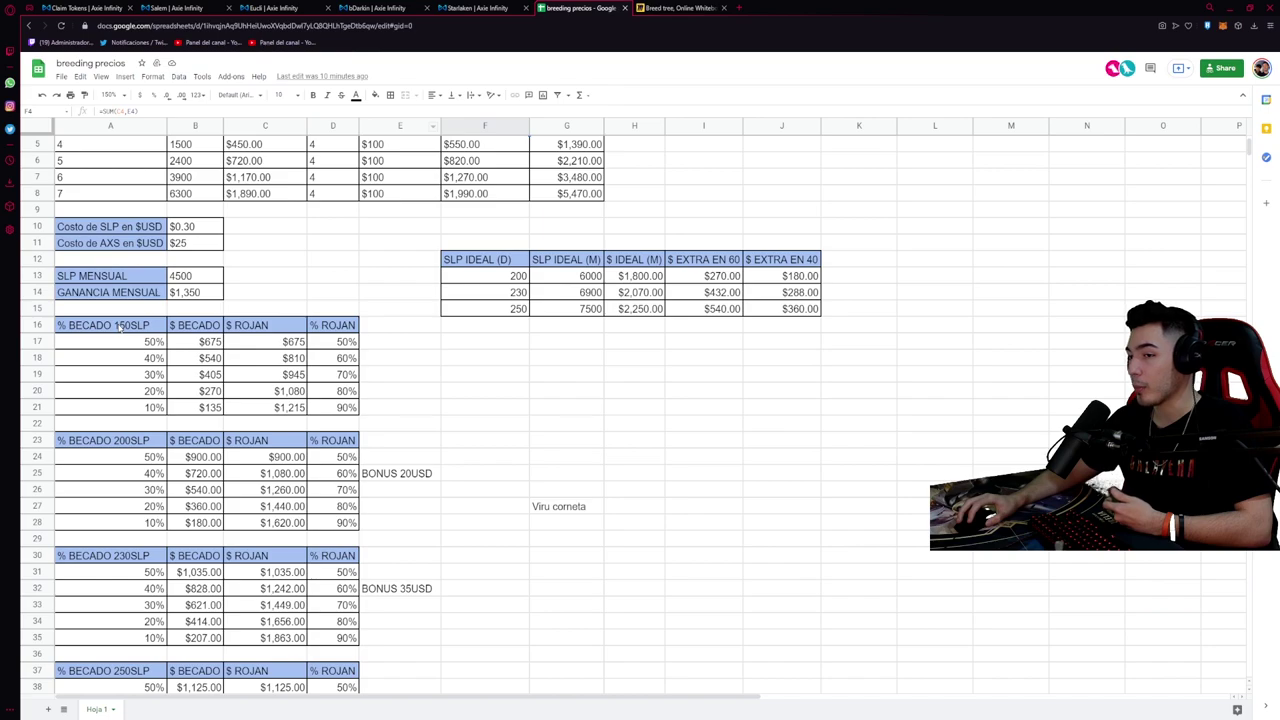
{"action": "left_click", "coordinate": [120, 328]}
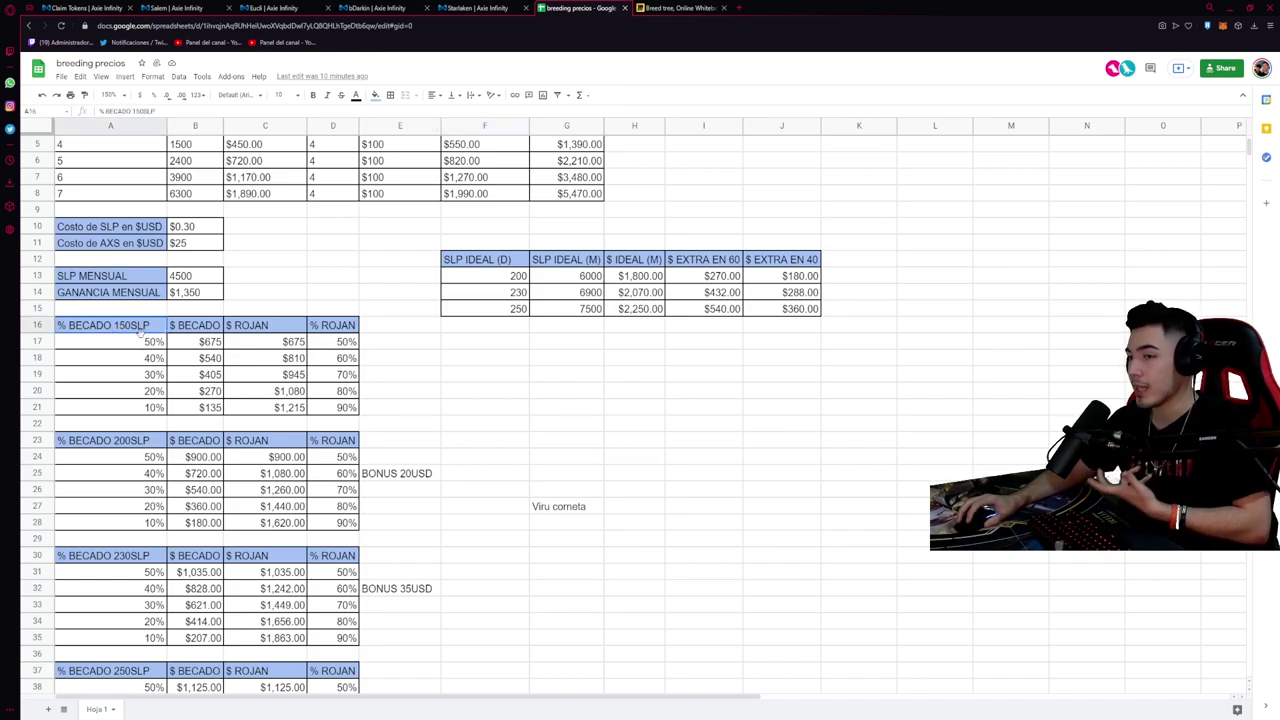
{"action": "left_click", "coordinate": [206, 349]}
{"action": "left_click", "coordinate": [270, 349]}
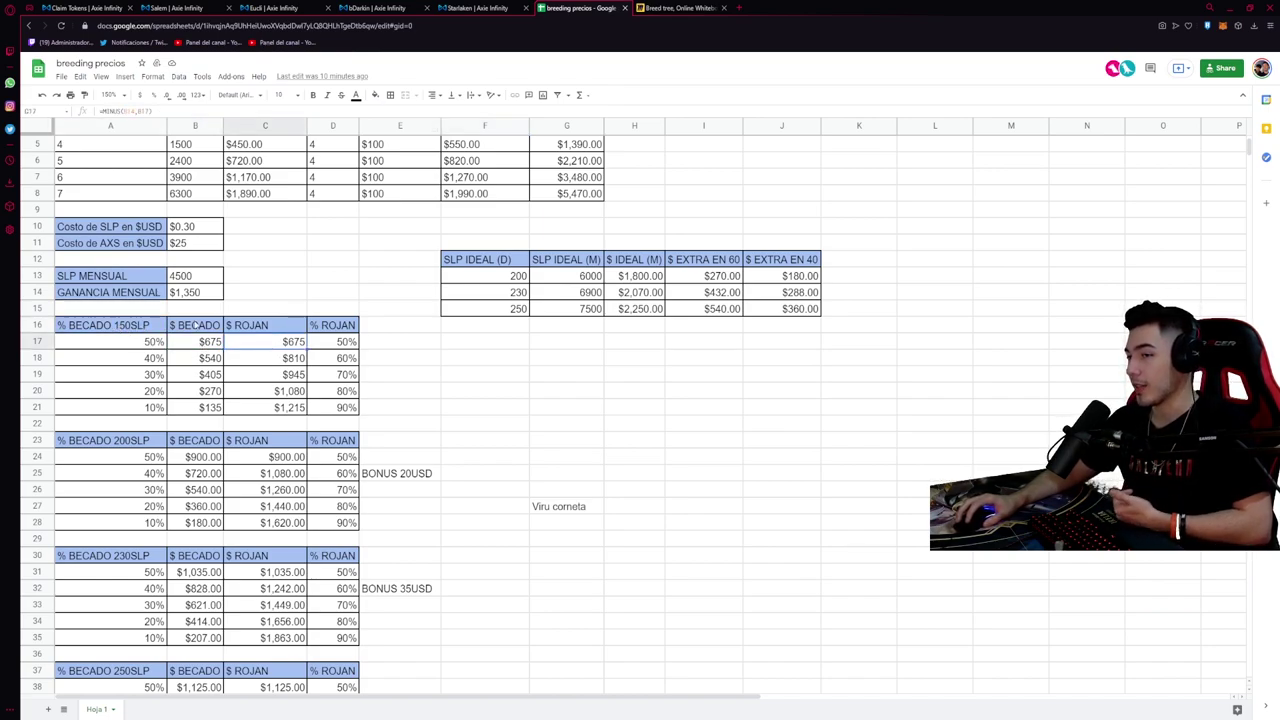
{"action": "left_click", "coordinate": [183, 277]}
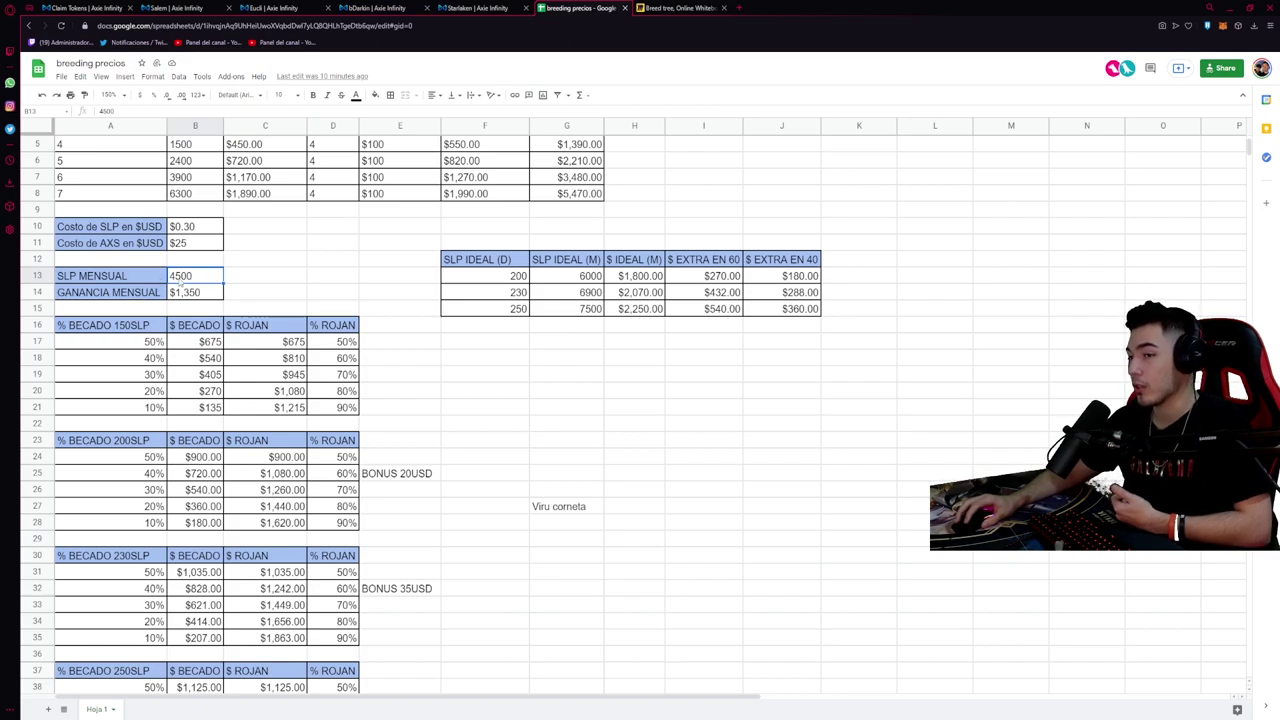
{"action": "left_click", "coordinate": [241, 345]}
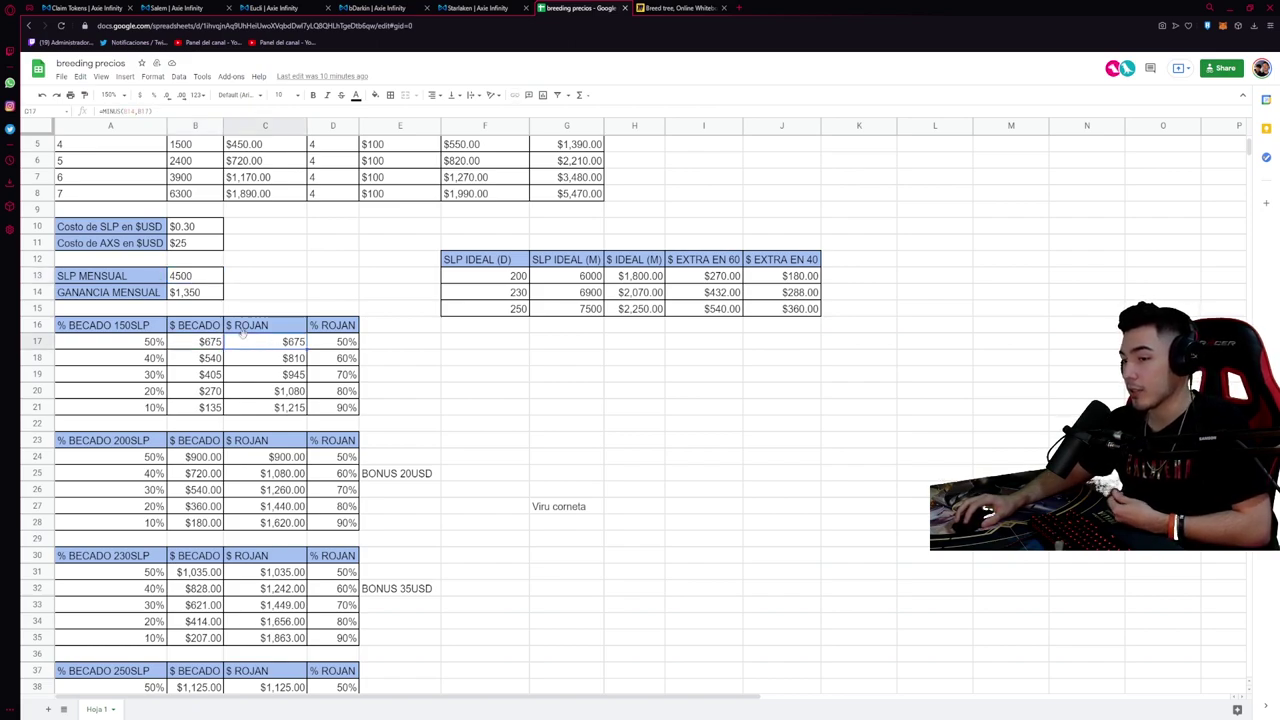
Compare the scholar and owner amounts at 50% in the 150 SLP table with the monthly earnings and token prices
{"action": "left_click", "coordinate": [202, 345]}
{"action": "left_click", "coordinate": [277, 342]}
{"action": "left_click", "coordinate": [244, 345]}
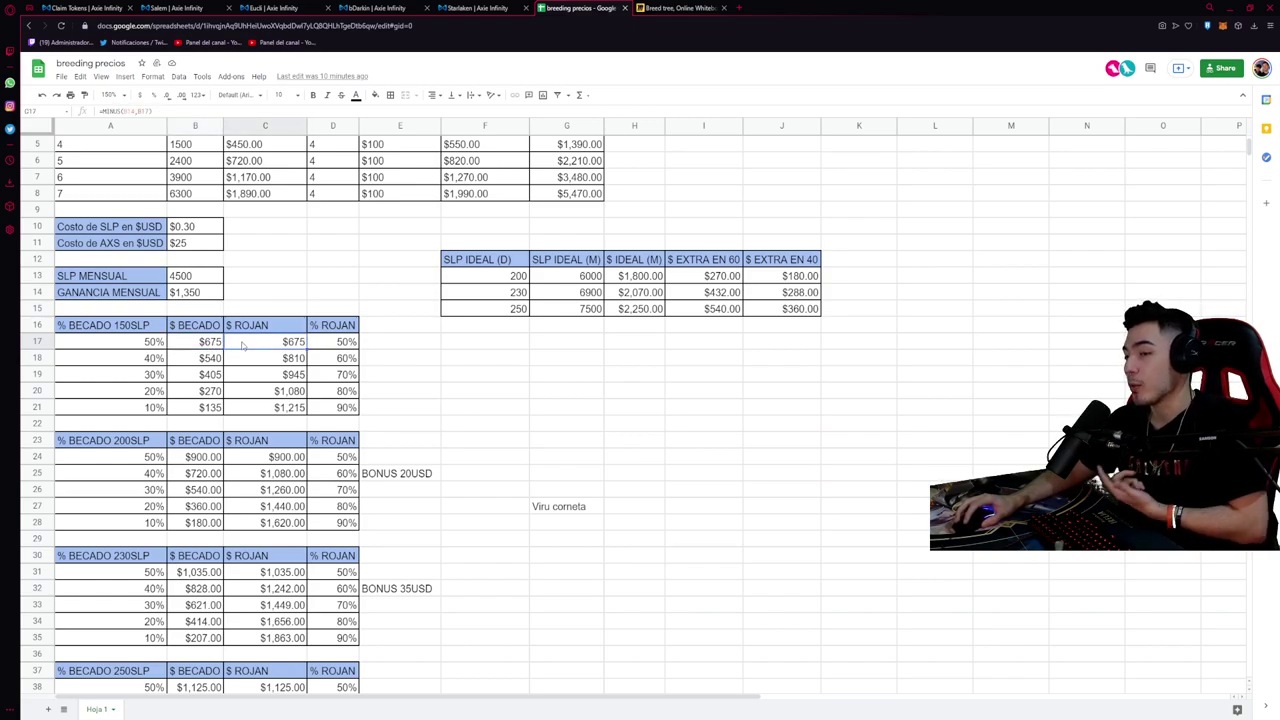
{"action": "left_click", "coordinate": [196, 296]}
{"action": "left_click", "coordinate": [202, 247]}
{"action": "left_click", "coordinate": [199, 232]}
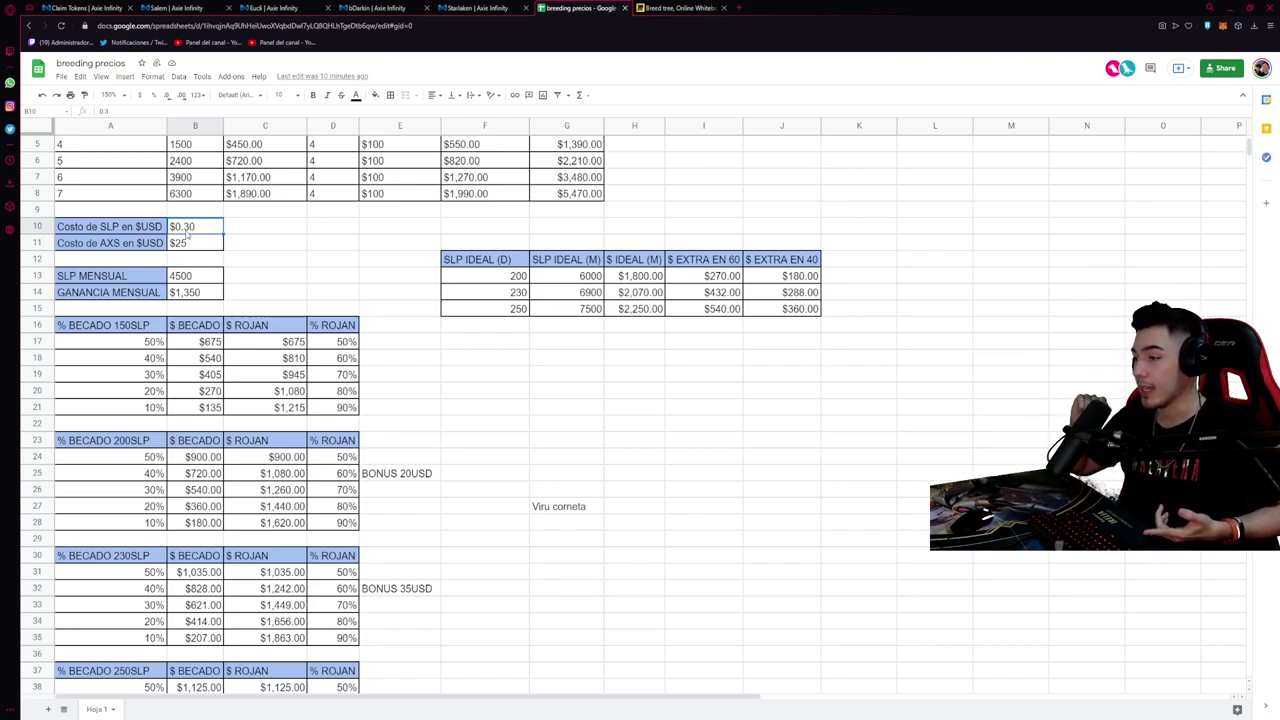
Set the SLP cost in USD to 0.50
{"action": "double_click", "coordinate": [189, 226]}
{"action": "type", "text": "5"}
{"action": "key", "text": "Return"}
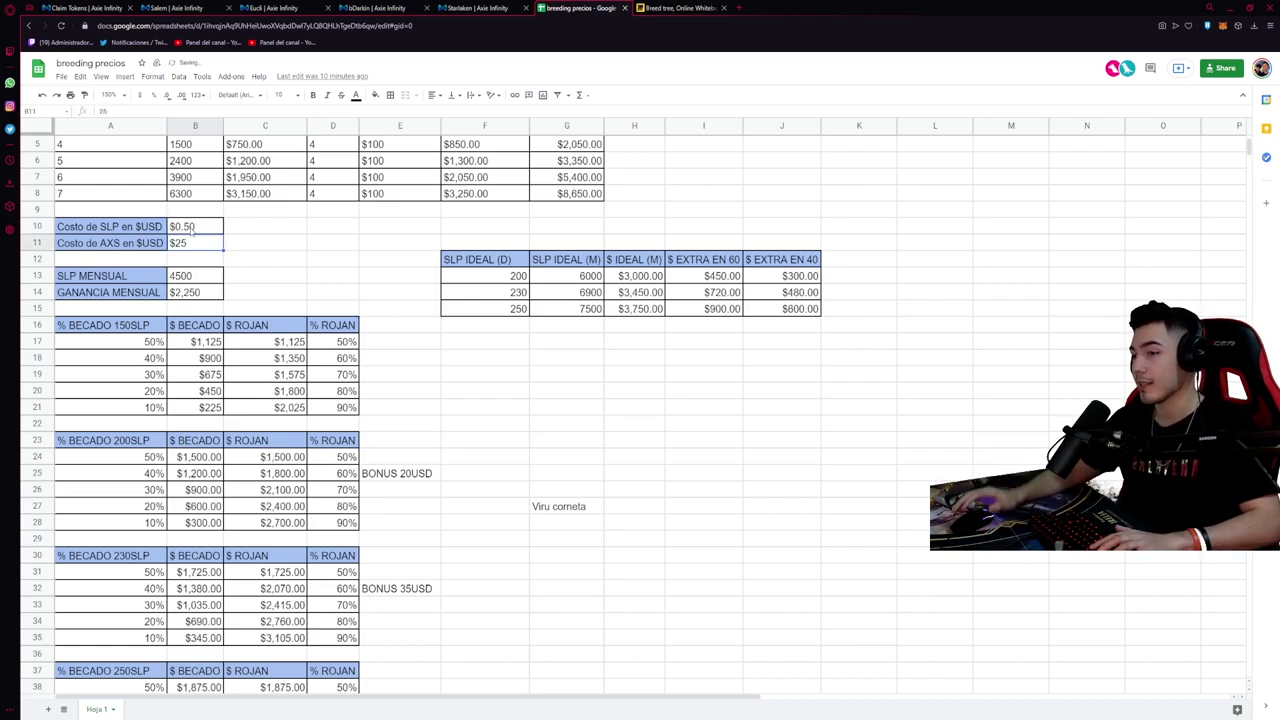
Set the SLP cost in USD to 0.15 and check the owner's amount at the 50% split
{"action": "double_click", "coordinate": [201, 231]}
{"action": "key", "text": "BackSpace"}
{"action": "type", "text": "15"}
{"action": "key", "text": "Return"}
{"action": "left_click", "coordinate": [246, 348]}
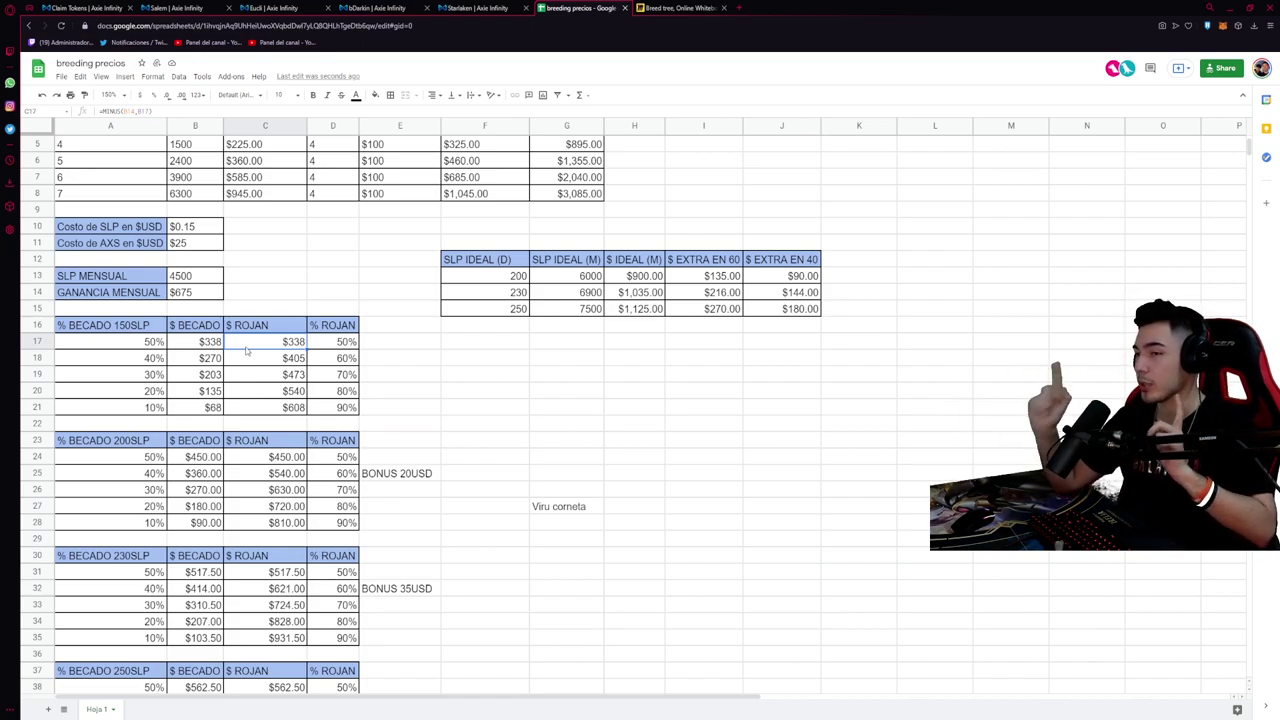
Set the SLP cost in USD to 0.30
{"action": "double_click", "coordinate": [201, 227]}
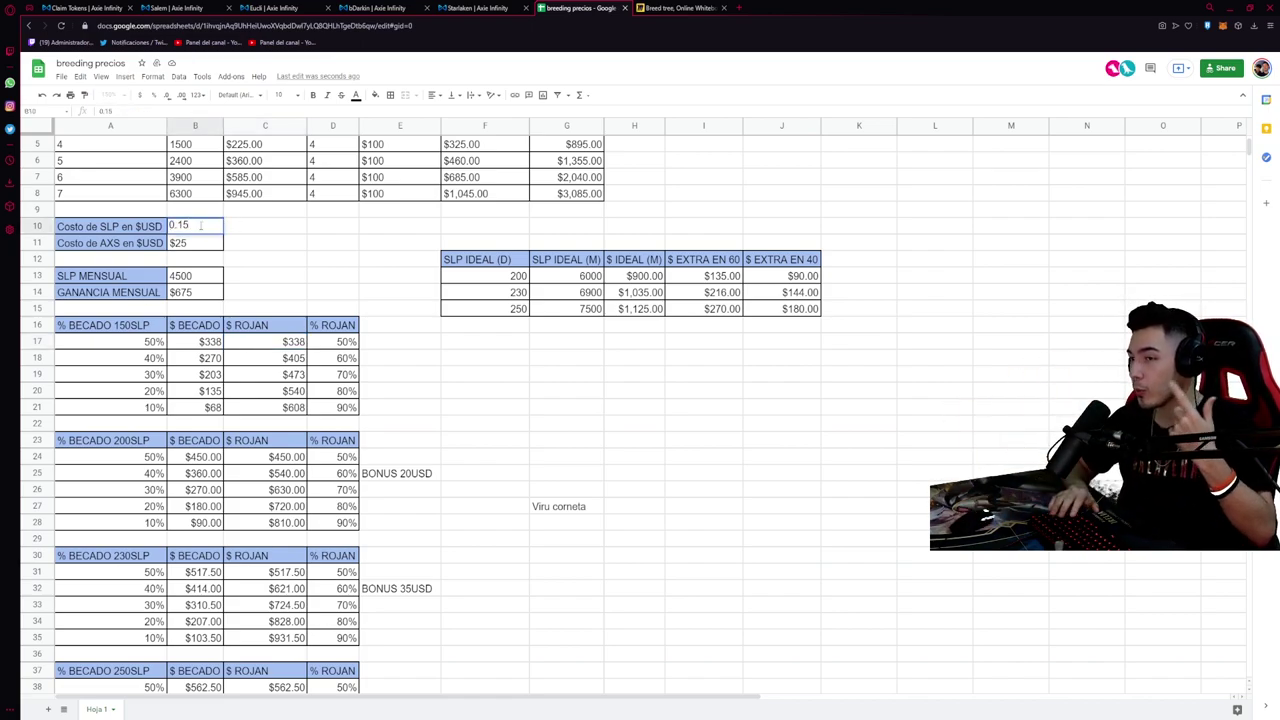
{"action": "key", "text": "BackSpace"}
{"action": "key", "text": "BackSpace"}
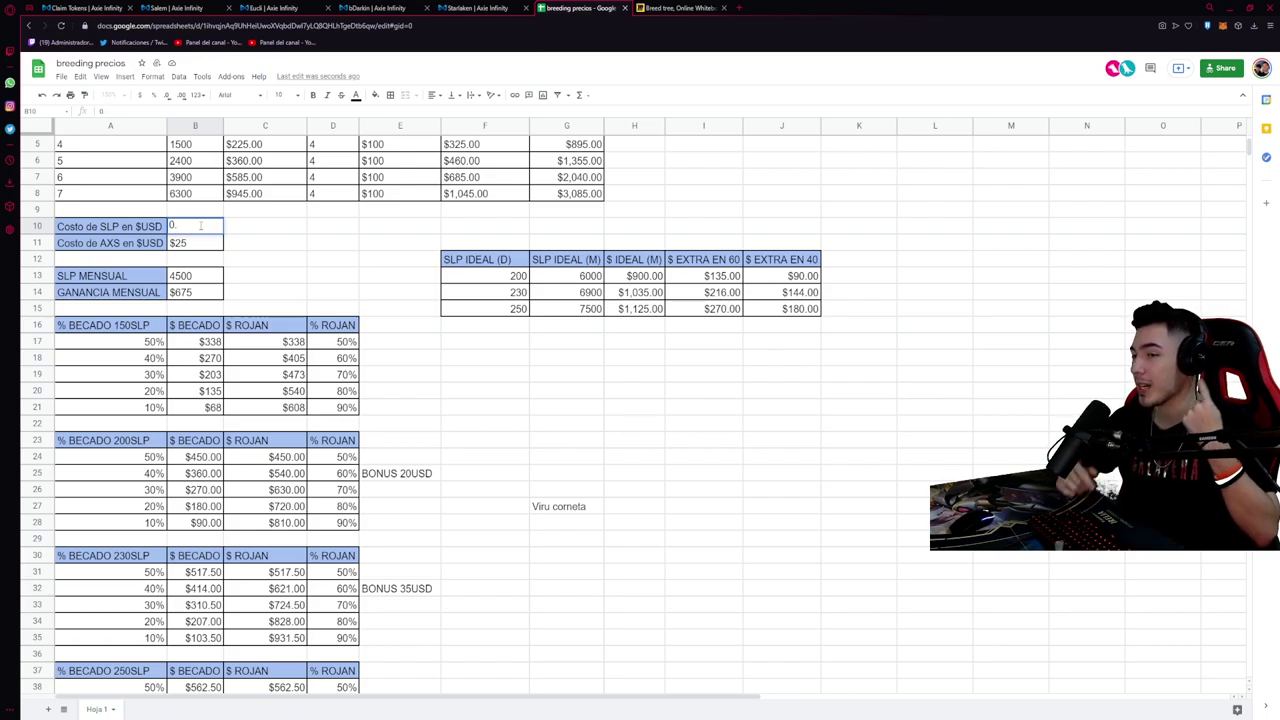
{"action": "type", "text": "30"}
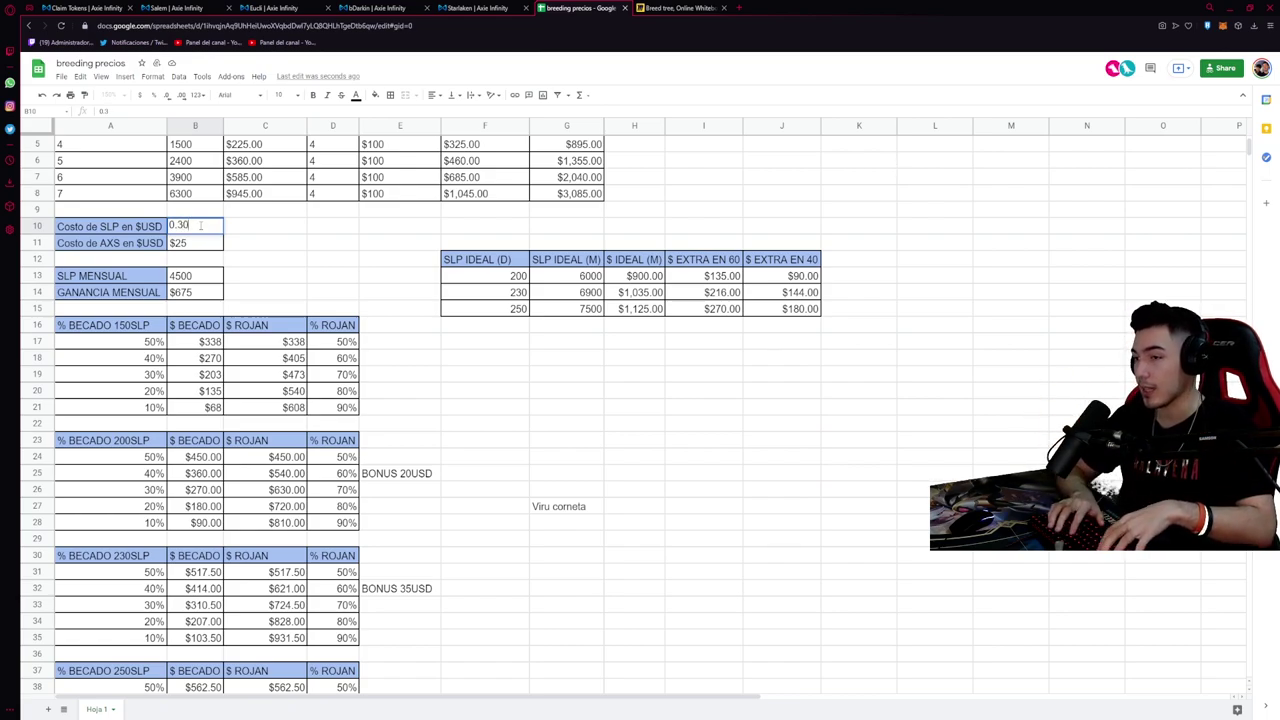
{"action": "key", "text": "Return"}
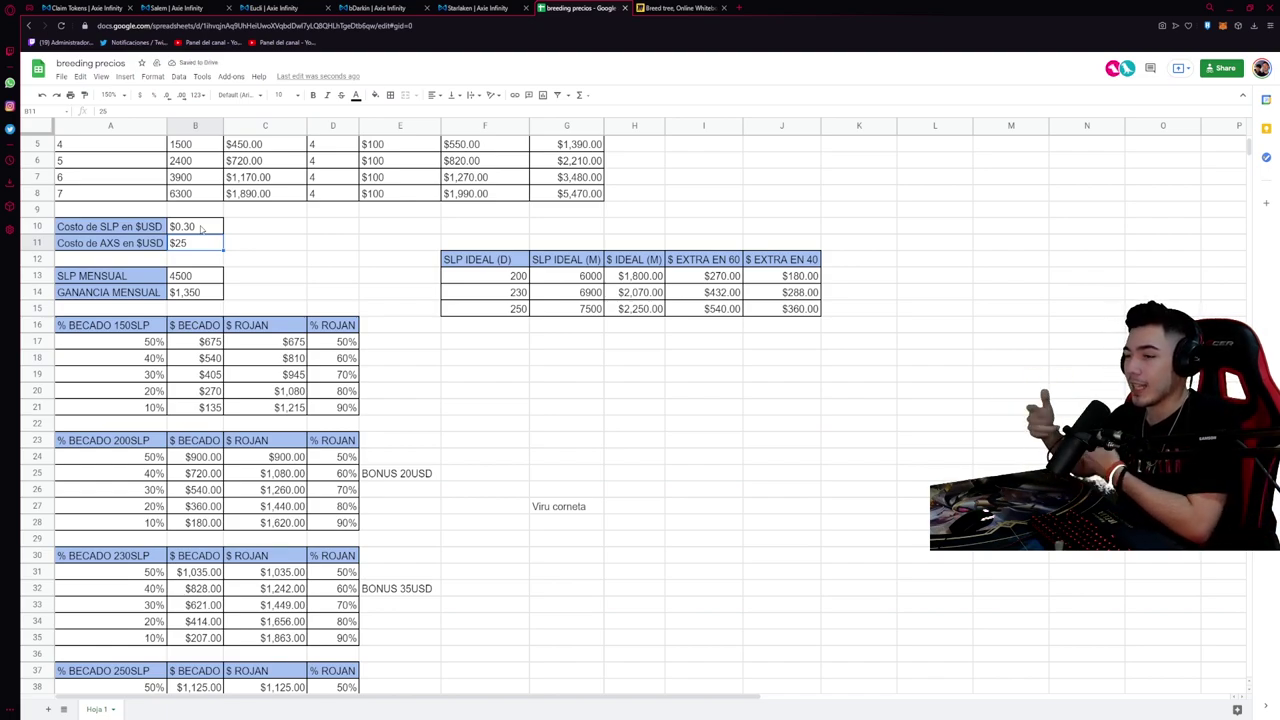
Examine the 150 SLP table's splits, comparing the 50% row with the 60% owner share and the 10% scholar row
{"action": "left_click", "coordinate": [109, 349]}
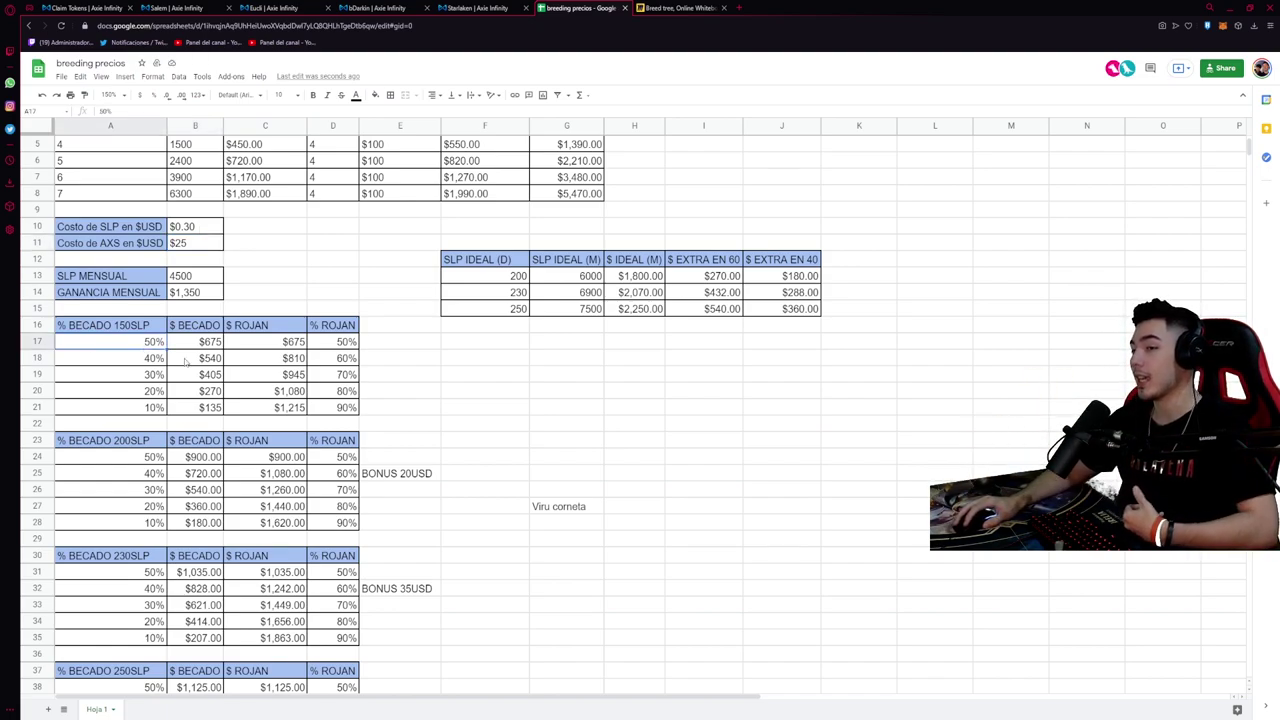
{"action": "left_click", "coordinate": [262, 351]}
{"action": "key", "text": "Right"}
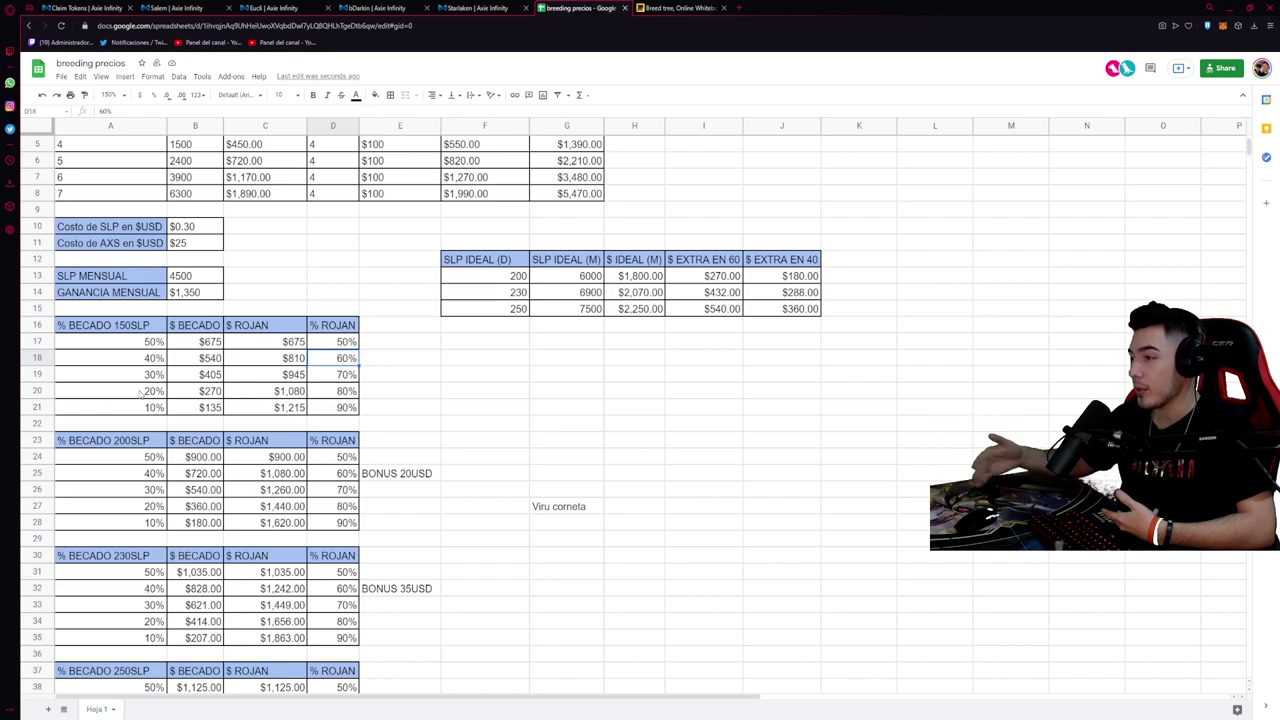
{"action": "left_click_drag", "start_coordinate": [194, 410], "coordinate": [238, 413]}
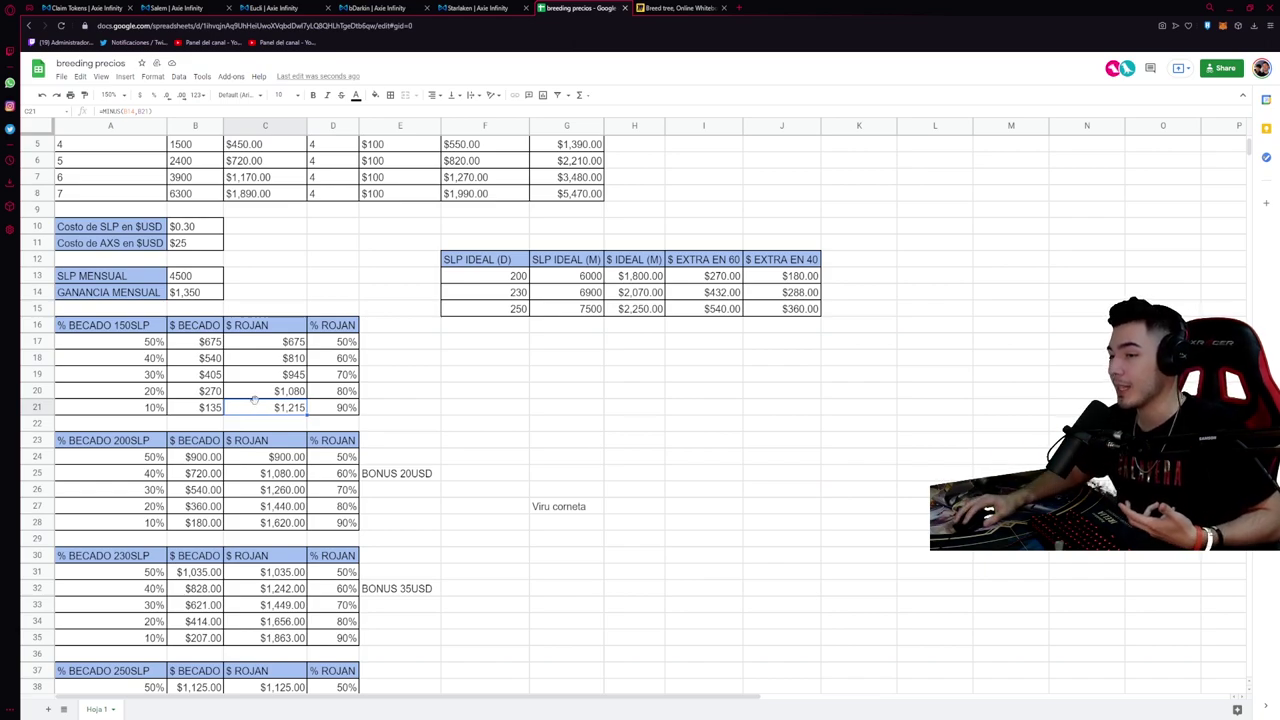
{"action": "left_click", "coordinate": [210, 347]}
{"action": "left_click", "coordinate": [263, 347]}
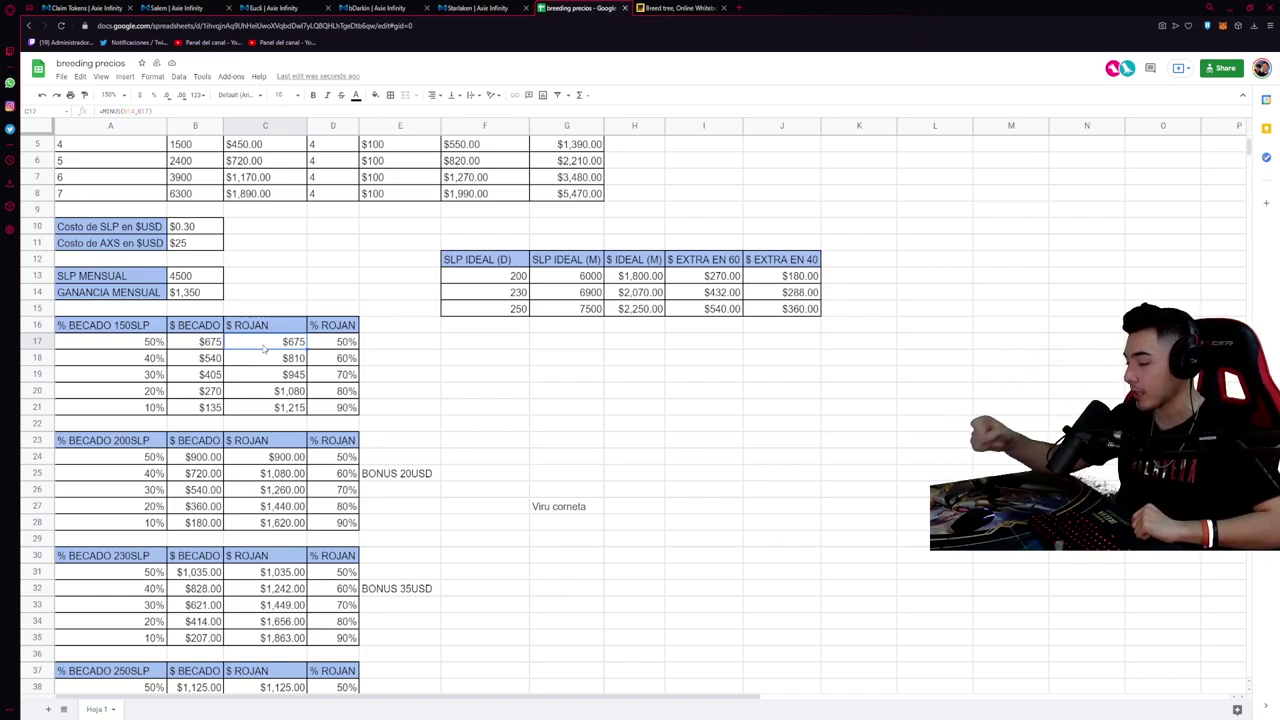
{"action": "left_click", "coordinate": [205, 345]}
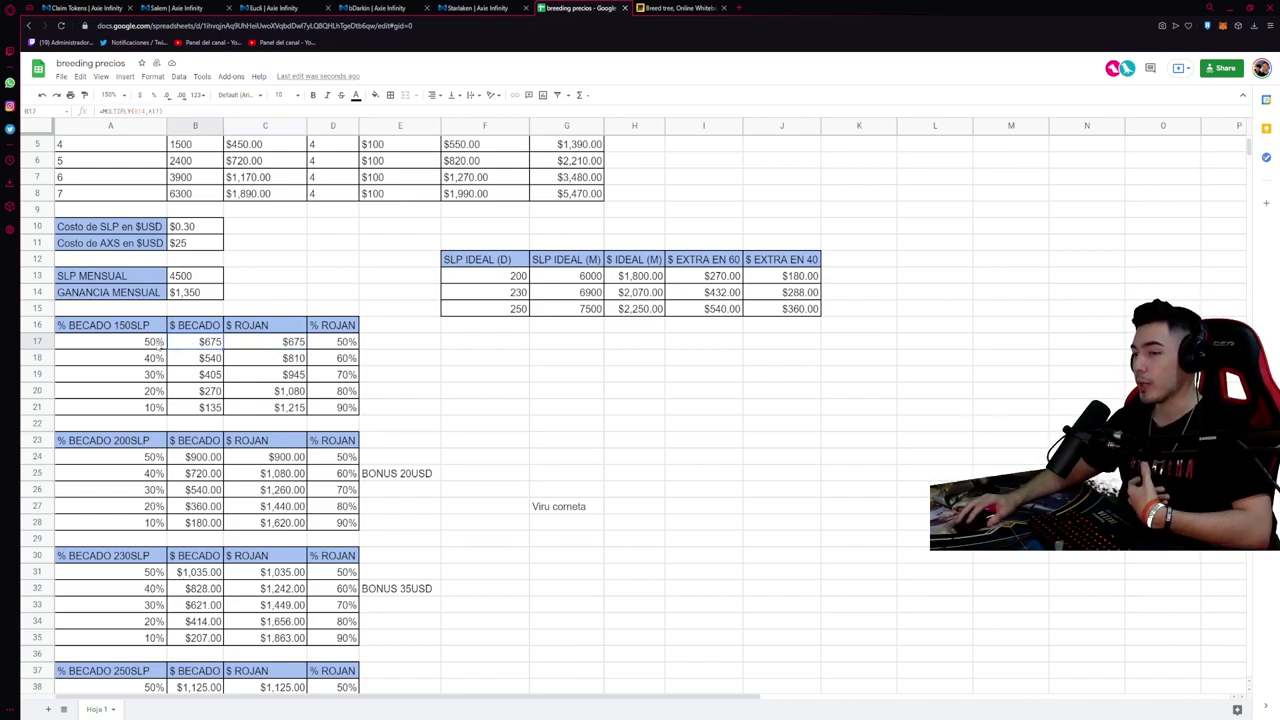
Compare what a scholar earns at 10% and at 20% in the 150 SLP table
{"action": "left_click", "coordinate": [150, 410]}
{"action": "left_click", "coordinate": [342, 410]}
{"action": "left_click", "coordinate": [131, 410]}
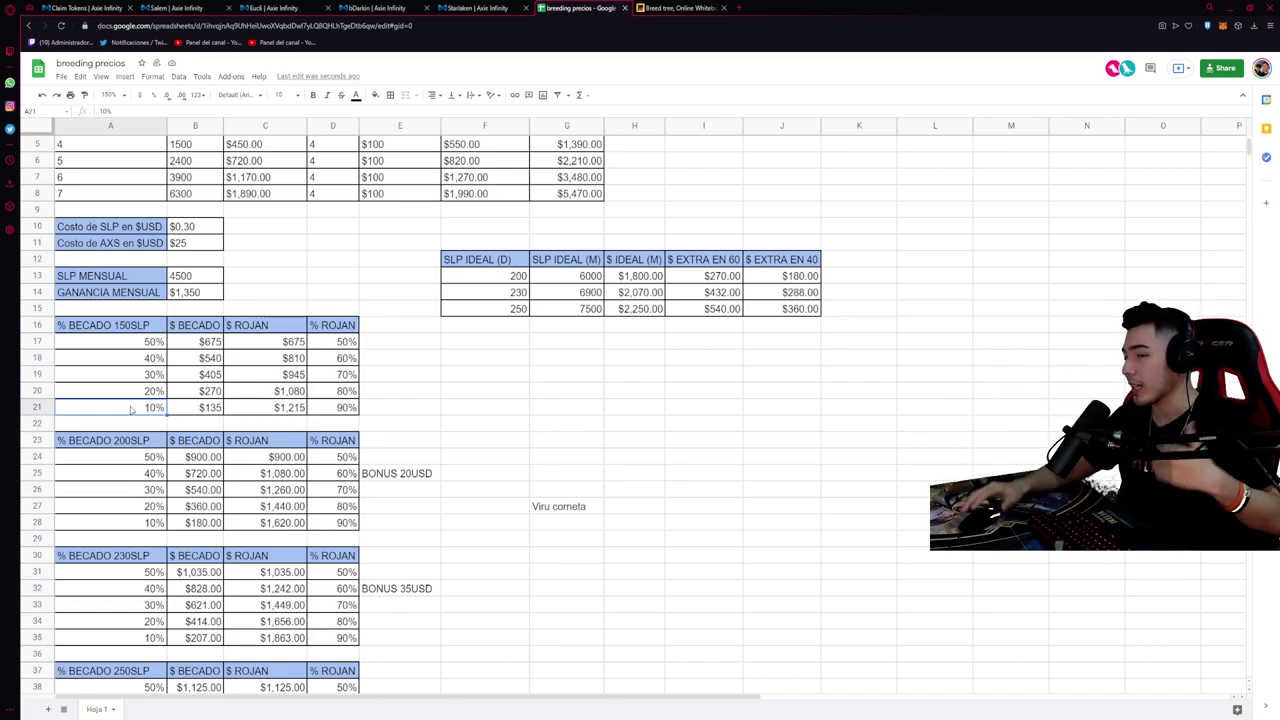
{"action": "left_click", "coordinate": [212, 392]}
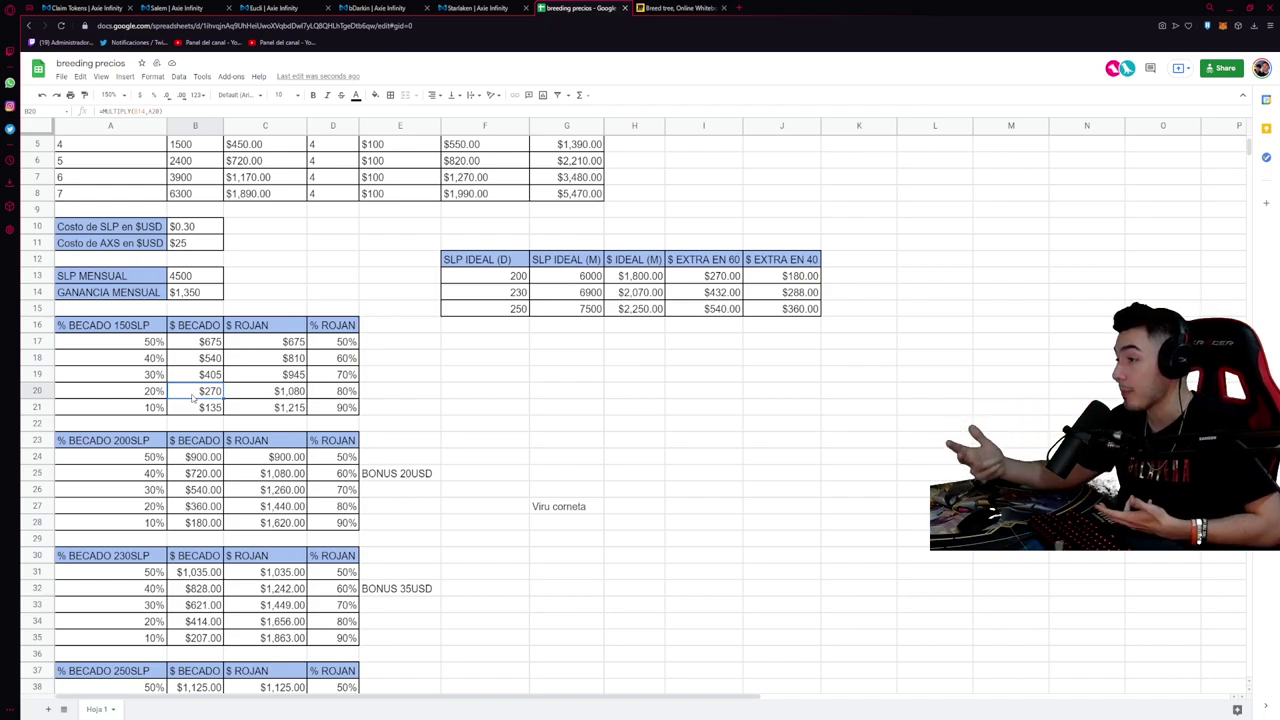
{"action": "key", "text": "Down"}
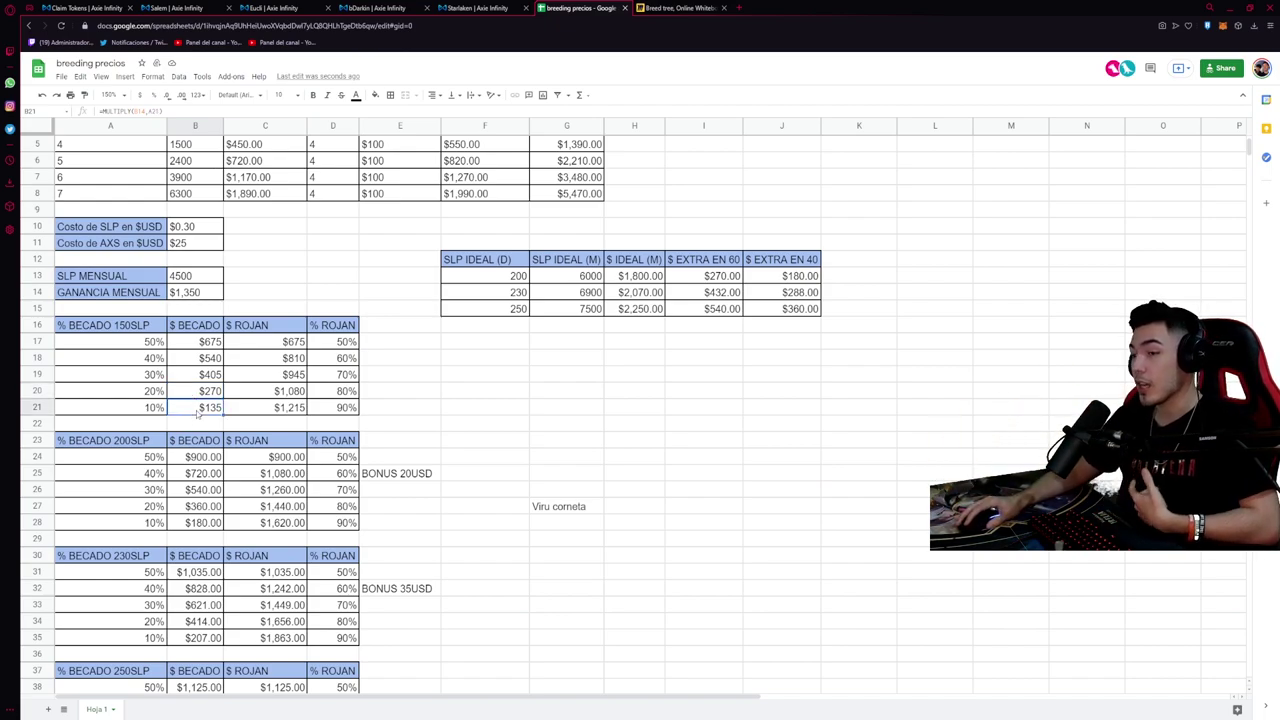
{"action": "key", "text": "Up"}
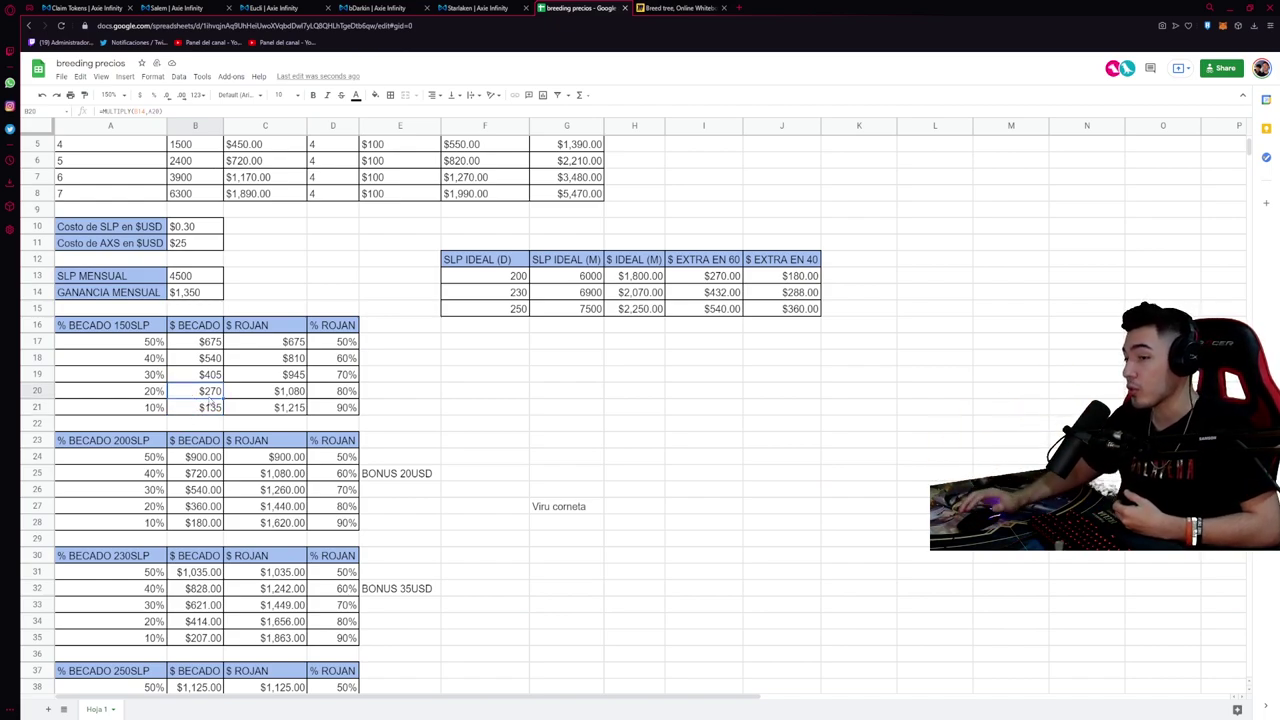
{"action": "key", "text": "Down"}
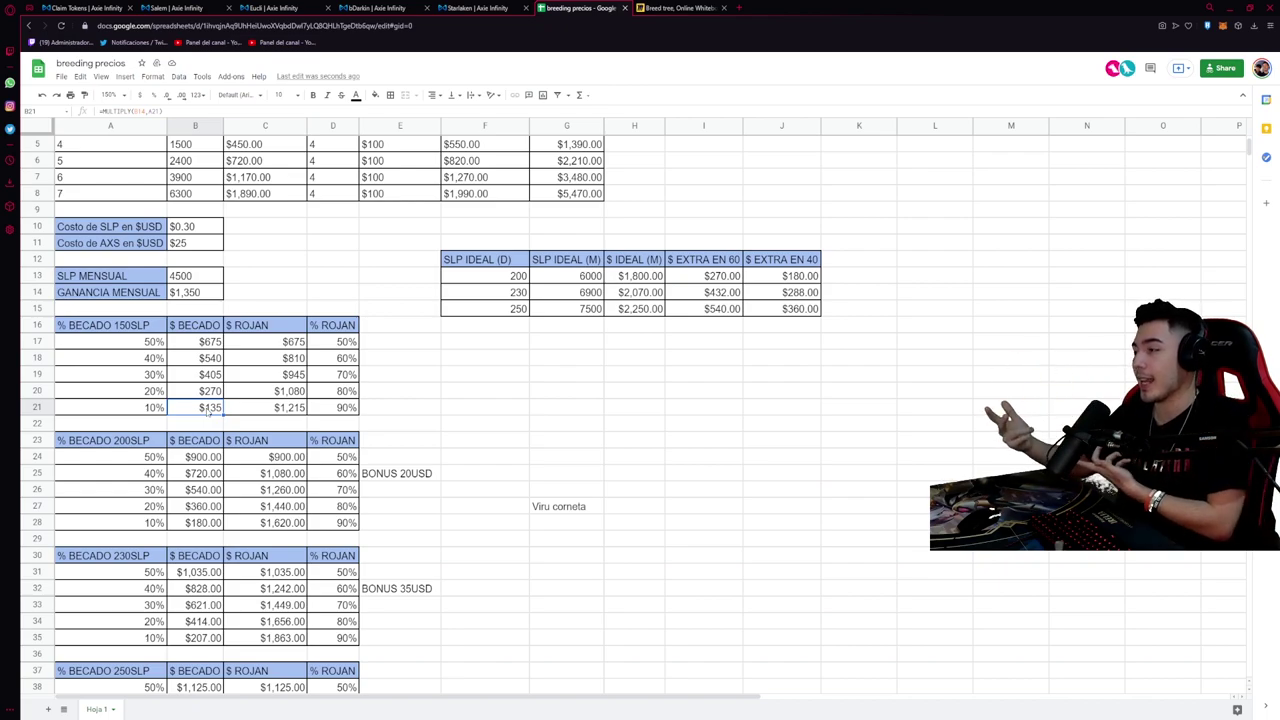
Examine the 30% scholar row of the 150 SLP table and contrast it with the 10% row
{"action": "left_click", "coordinate": [213, 379]}
{"action": "left_click", "coordinate": [253, 381]}
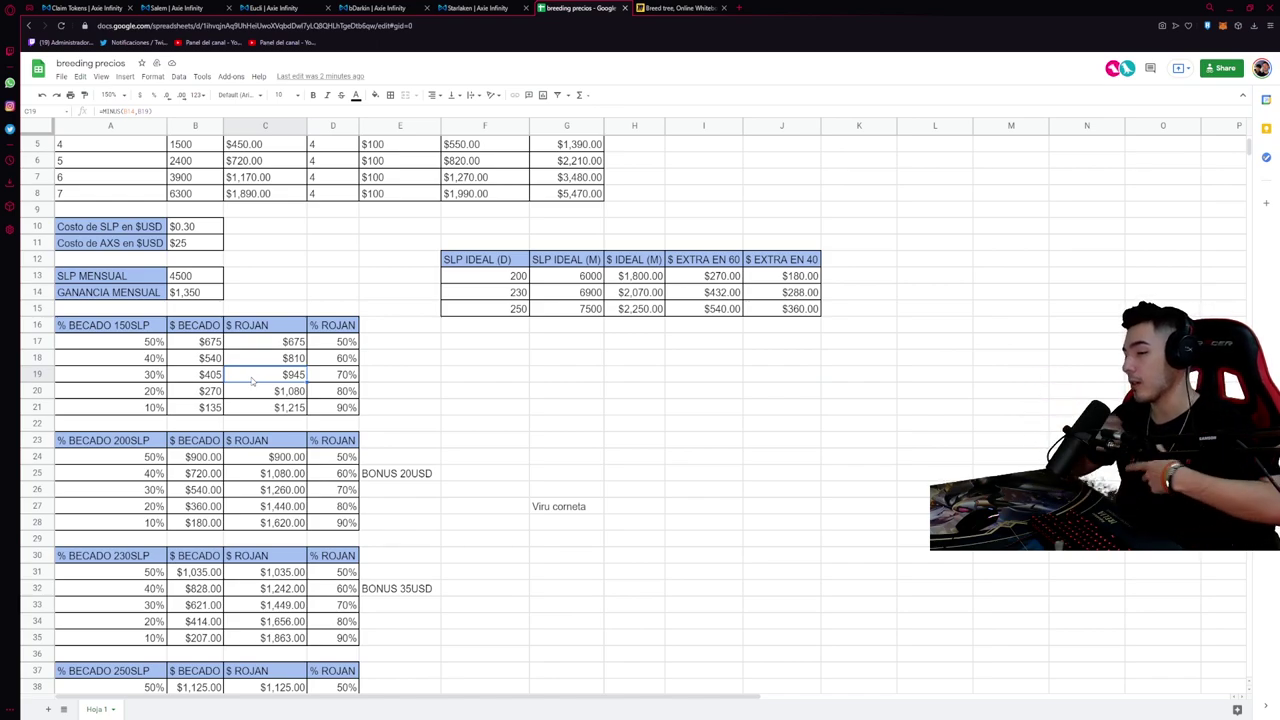
{"action": "left_click", "coordinate": [385, 386]}
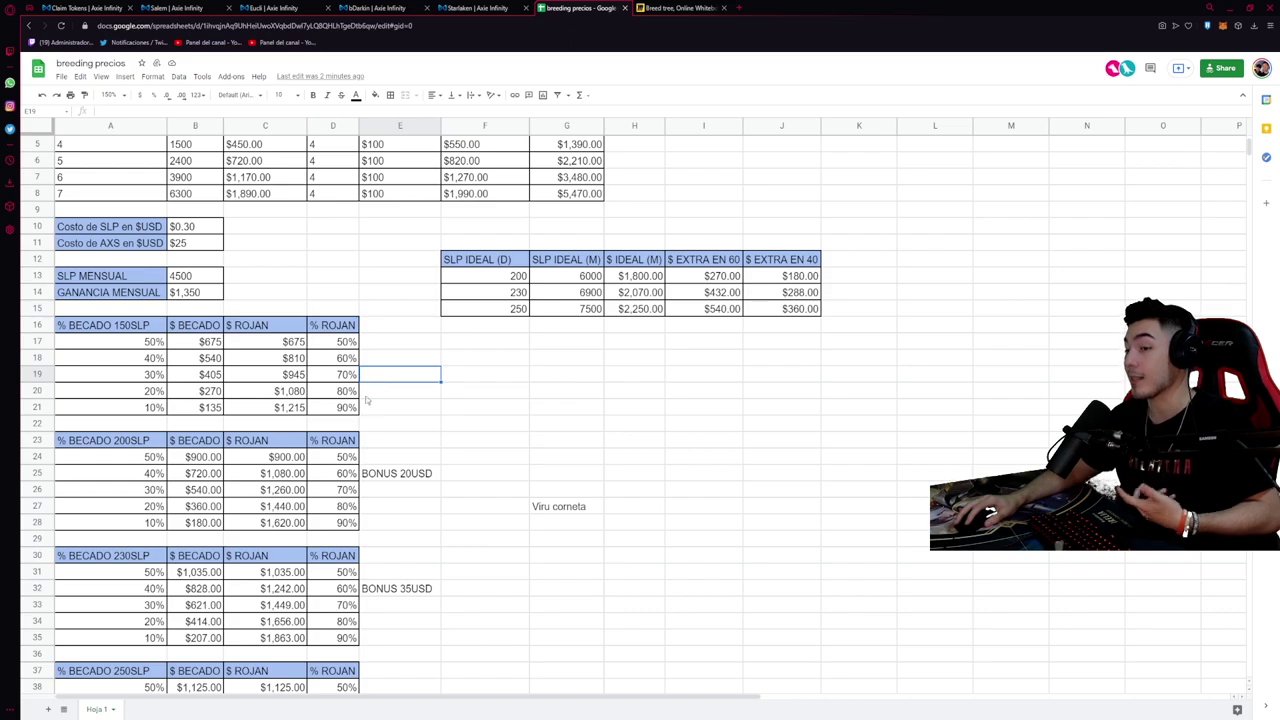
{"action": "left_click", "coordinate": [185, 410]}
{"action": "left_click", "coordinate": [310, 410]}
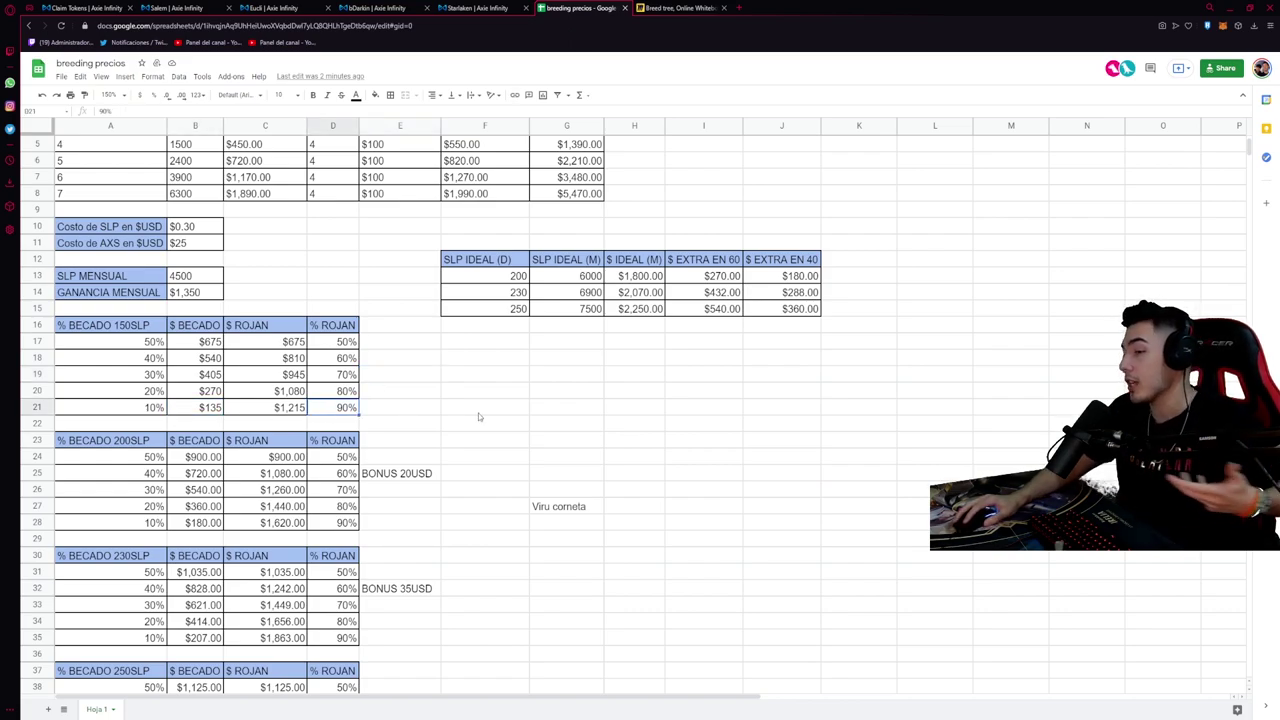
{"action": "left_click", "coordinate": [478, 410]}
{"action": "left_click", "coordinate": [487, 347]}
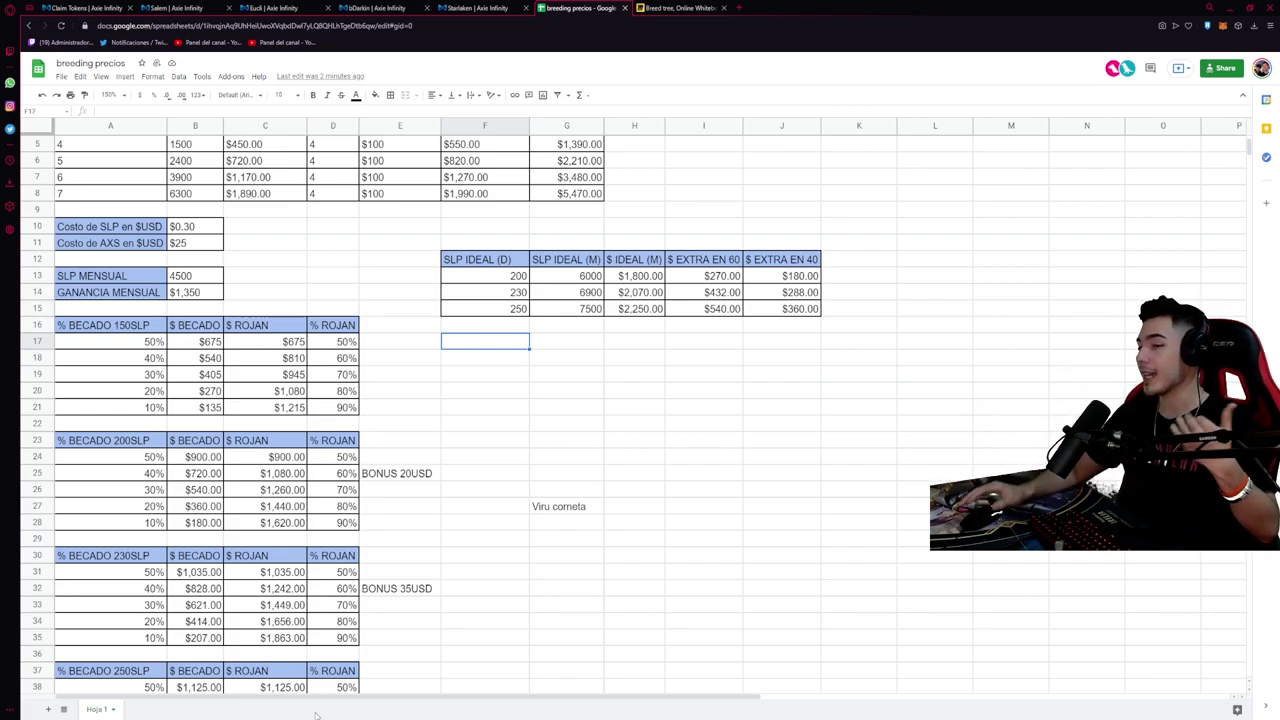
Review the 50% split amounts and the owner's 70%, 60% and 50% shares in the 150 SLP table
{"action": "left_click", "coordinate": [262, 343]}
{"action": "left_click", "coordinate": [183, 348]}
{"action": "left_click", "coordinate": [349, 381]}
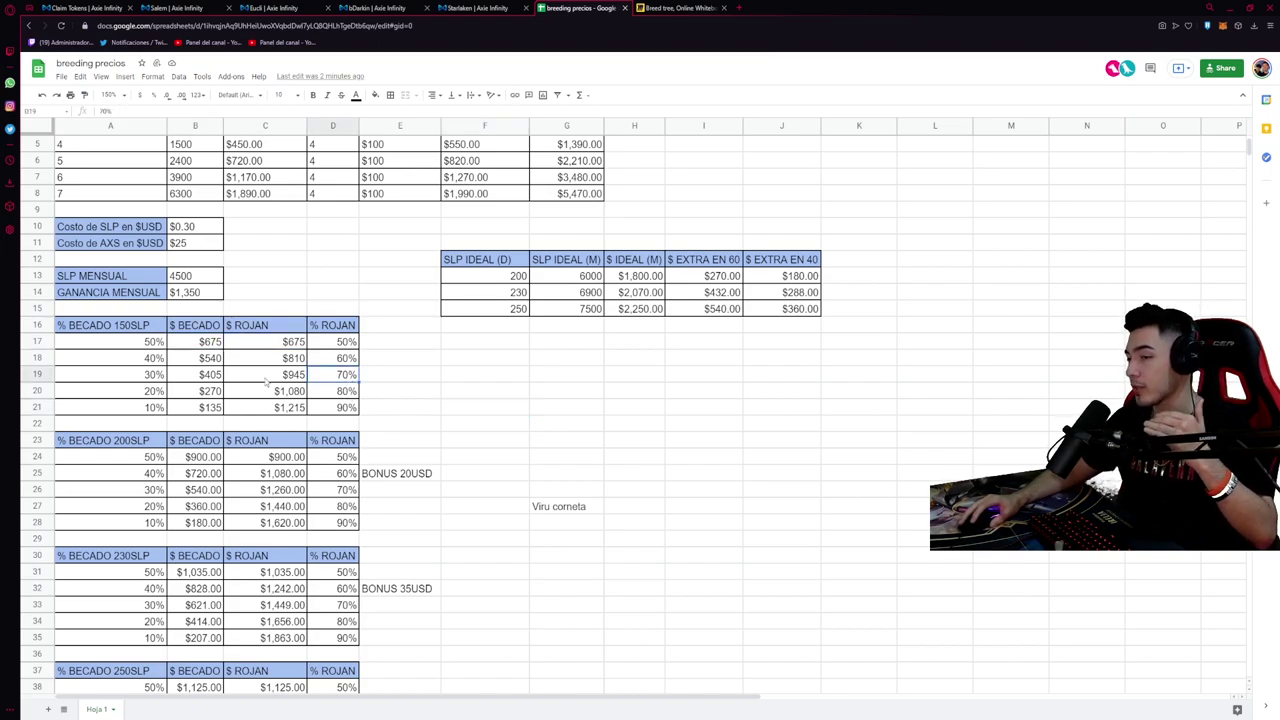
{"action": "left_click", "coordinate": [296, 378]}
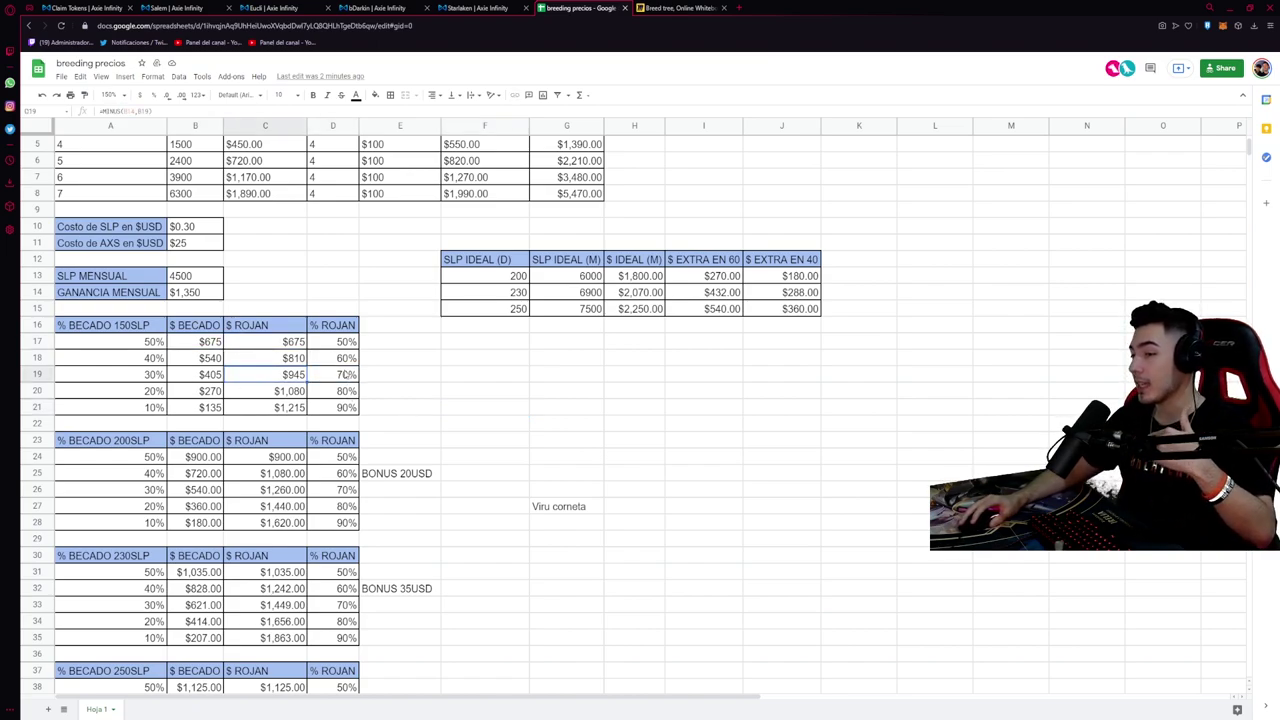
{"action": "left_click", "coordinate": [346, 374]}
{"action": "left_click", "coordinate": [343, 360]}
{"action": "left_click", "coordinate": [343, 345]}
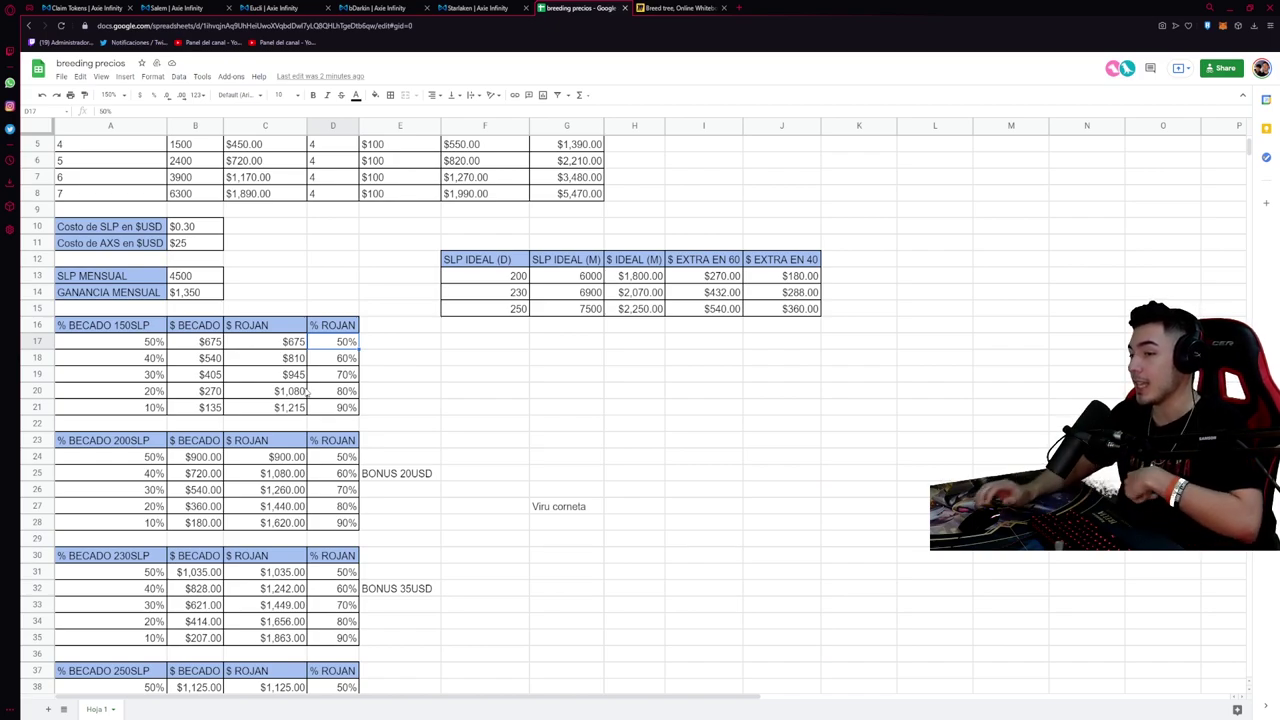
Compare the scholar and owner amounts at the 30% scholar share with the owner amounts in the 40% and 50% rows
{"action": "left_click", "coordinate": [288, 378]}
{"action": "left_click", "coordinate": [208, 382]}
{"action": "left_click", "coordinate": [254, 377]}
{"action": "left_click", "coordinate": [204, 378]}
{"action": "left_click", "coordinate": [286, 378]}
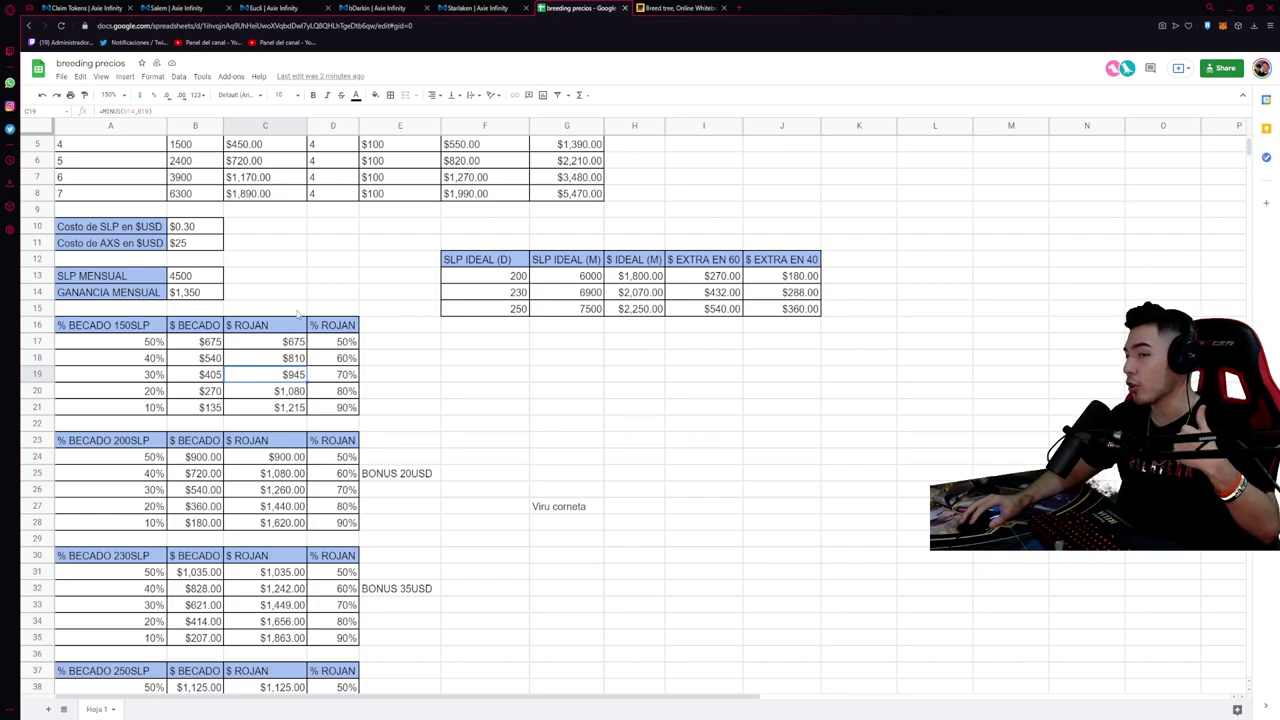
{"action": "left_click", "coordinate": [292, 358]}
{"action": "left_click", "coordinate": [292, 342]}
{"action": "left_click", "coordinate": [373, 261]}
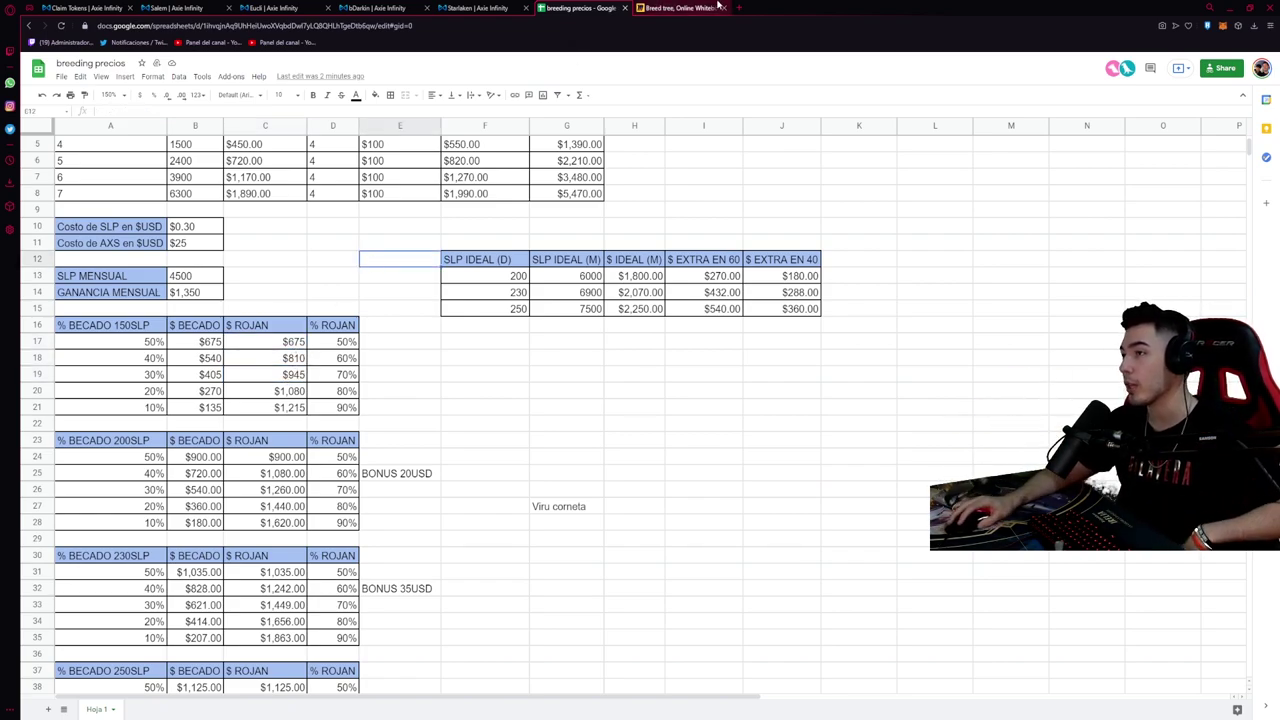
Switch to the Axie marketplace and review each scholarship account's three-Axie team, ending on the token claim page
{"action": "left_click", "coordinate": [175, 8]}
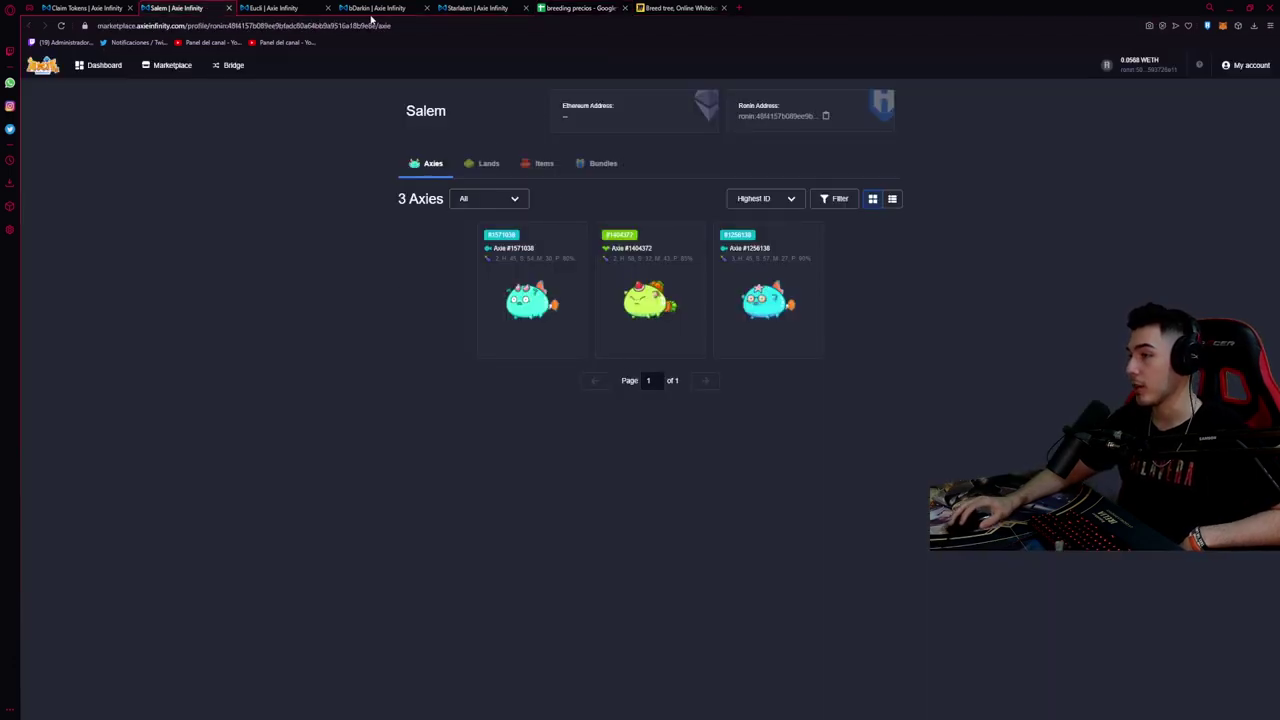
{"action": "key", "text": "ctrl+Tab"}
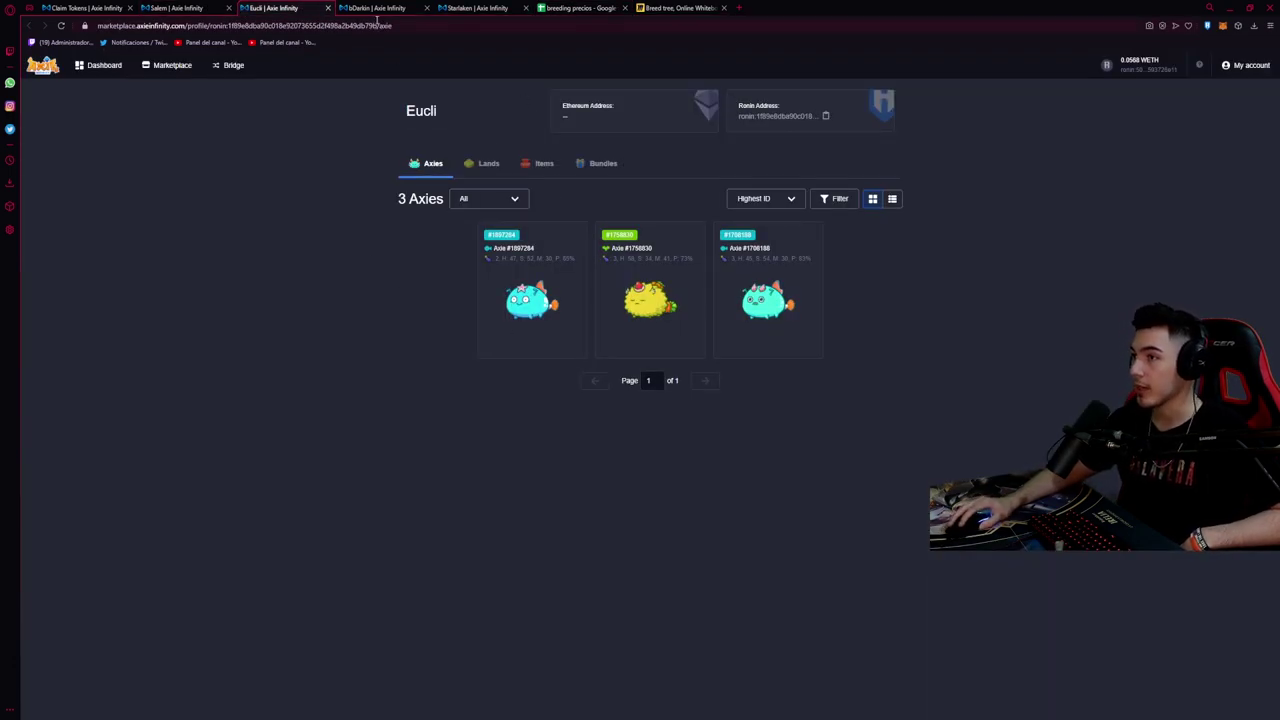
{"action": "left_click", "coordinate": [377, 14]}
{"action": "left_click", "coordinate": [478, 8]}
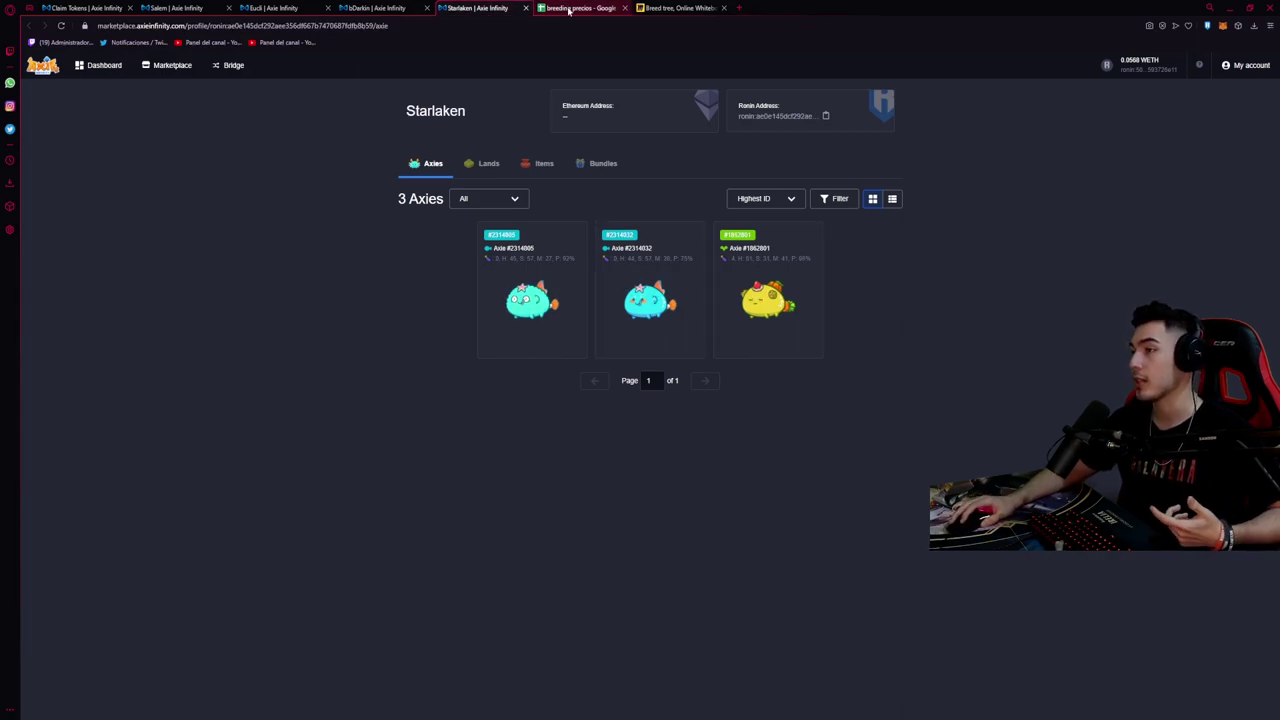
{"action": "key", "text": "ctrl+1"}
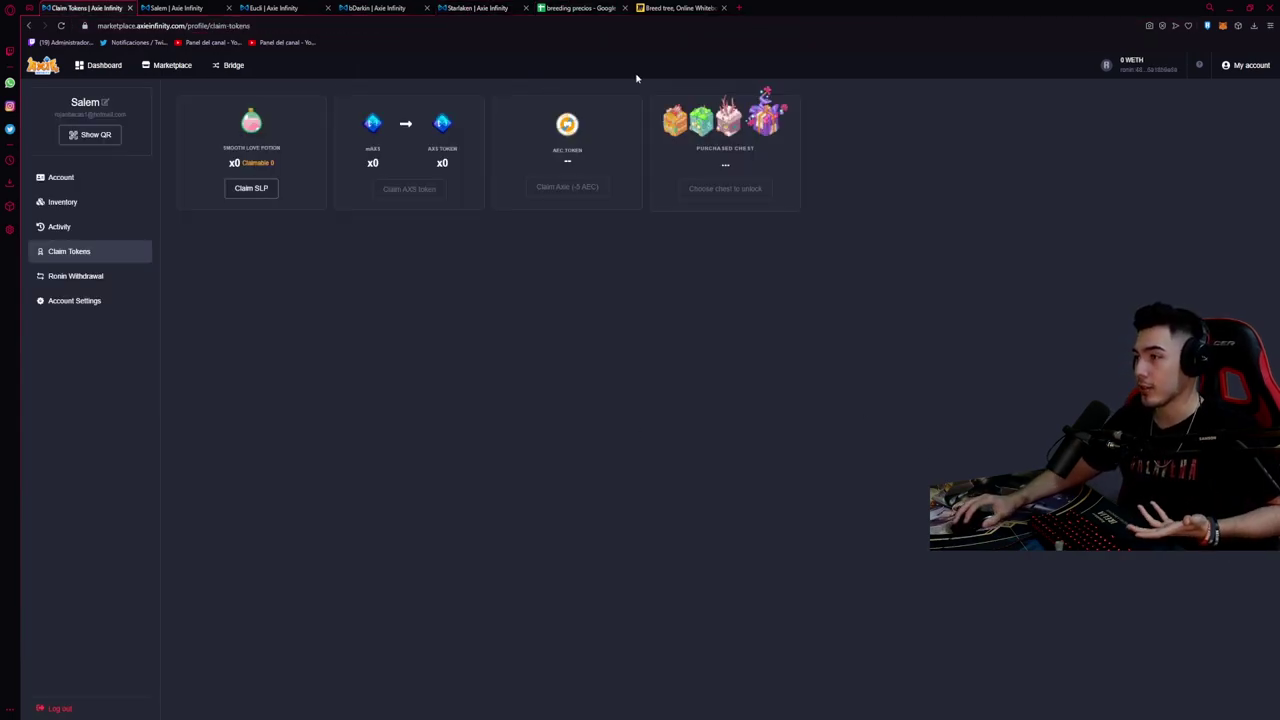
Switch to the Breed tree board in Miro and examine the PECES and PLANTAS breeding diagrams
{"action": "left_click", "coordinate": [680, 8]}
{"action": "left_click_drag", "start_coordinate": [648, 395], "coordinate": [600, 331]}
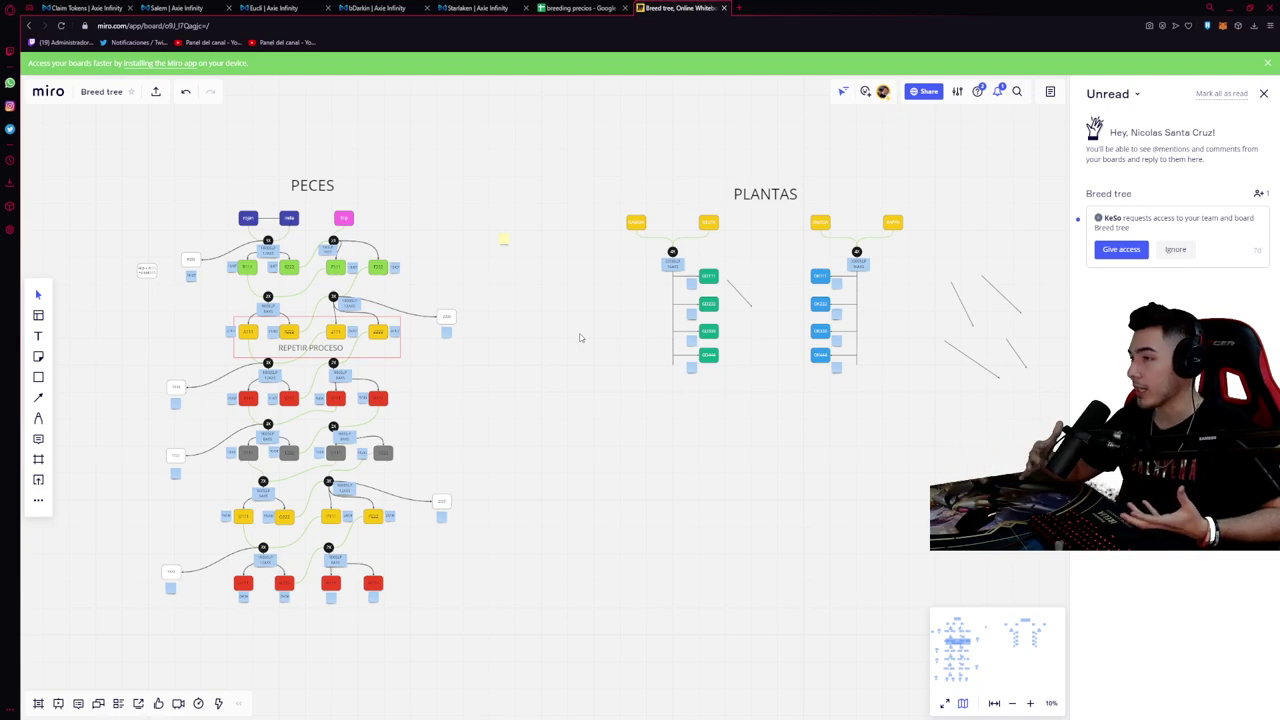
{"action": "scroll", "coordinate": [579, 338], "scroll_direction": "up", "scroll_amount": 4}
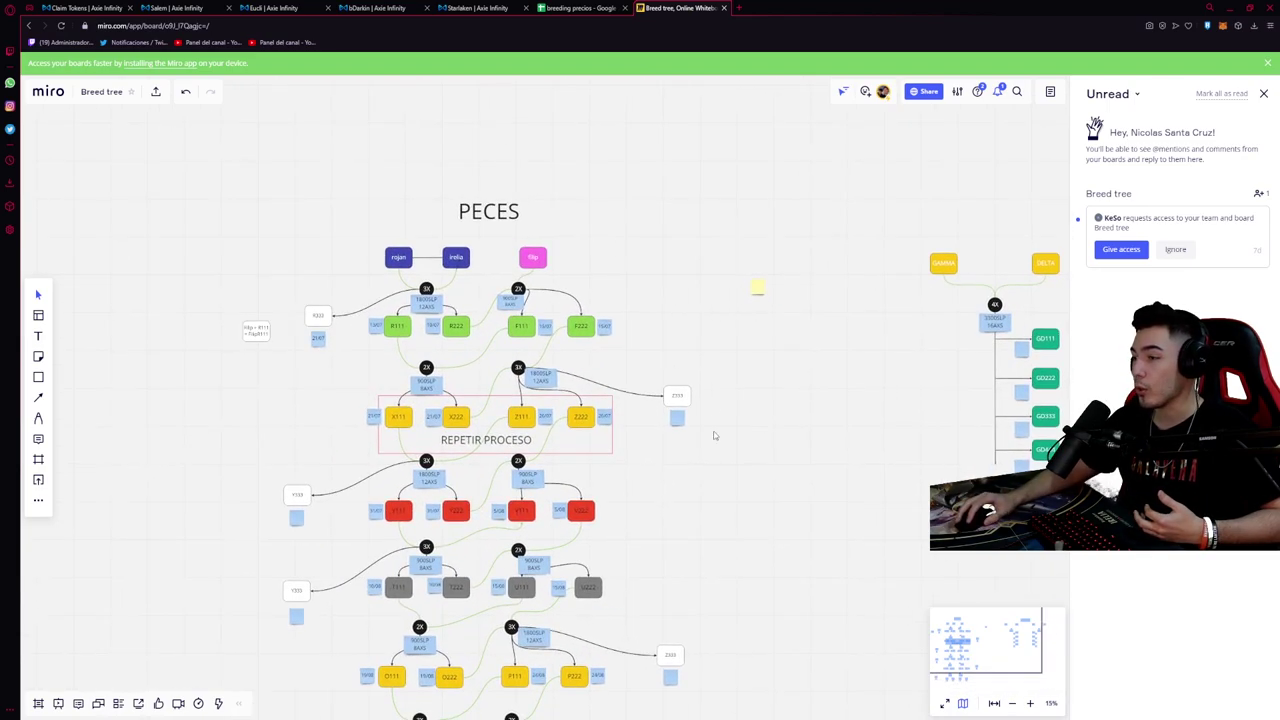
{"action": "scroll", "coordinate": [743, 449], "scroll_direction": "down", "scroll_amount": 2}
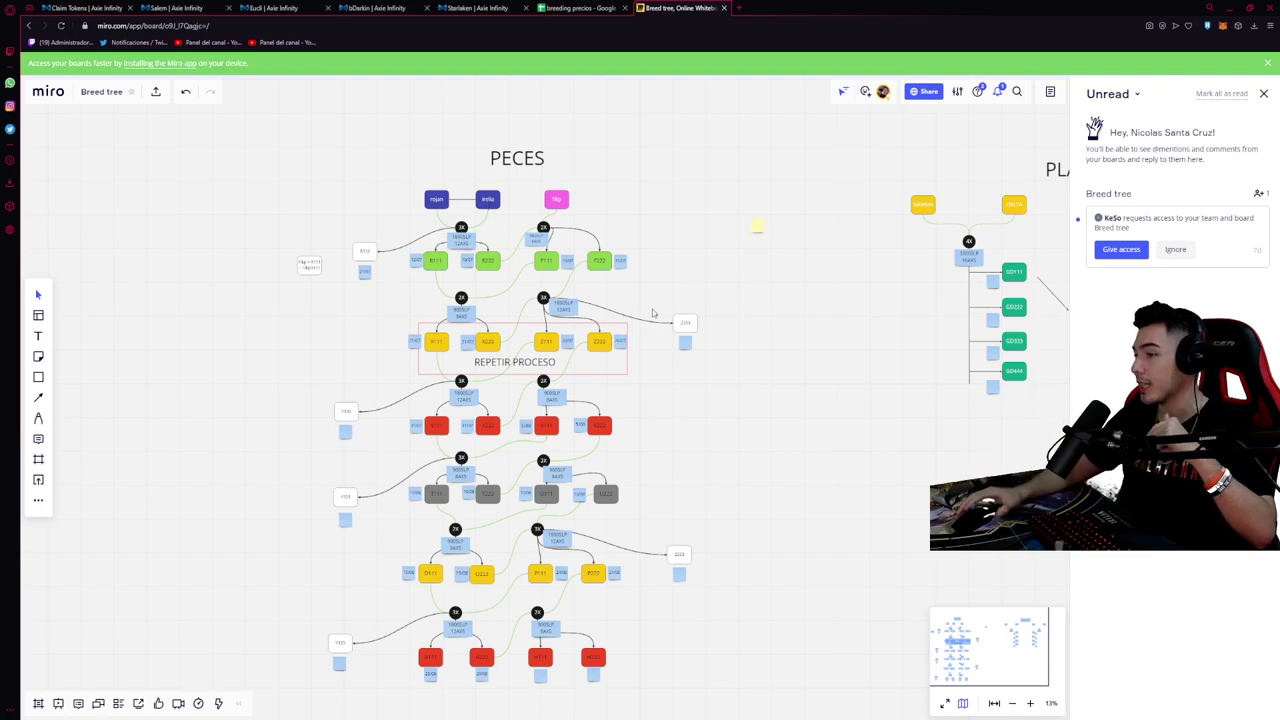
{"action": "left_click_drag", "start_coordinate": [819, 359], "coordinate": [601, 377]}
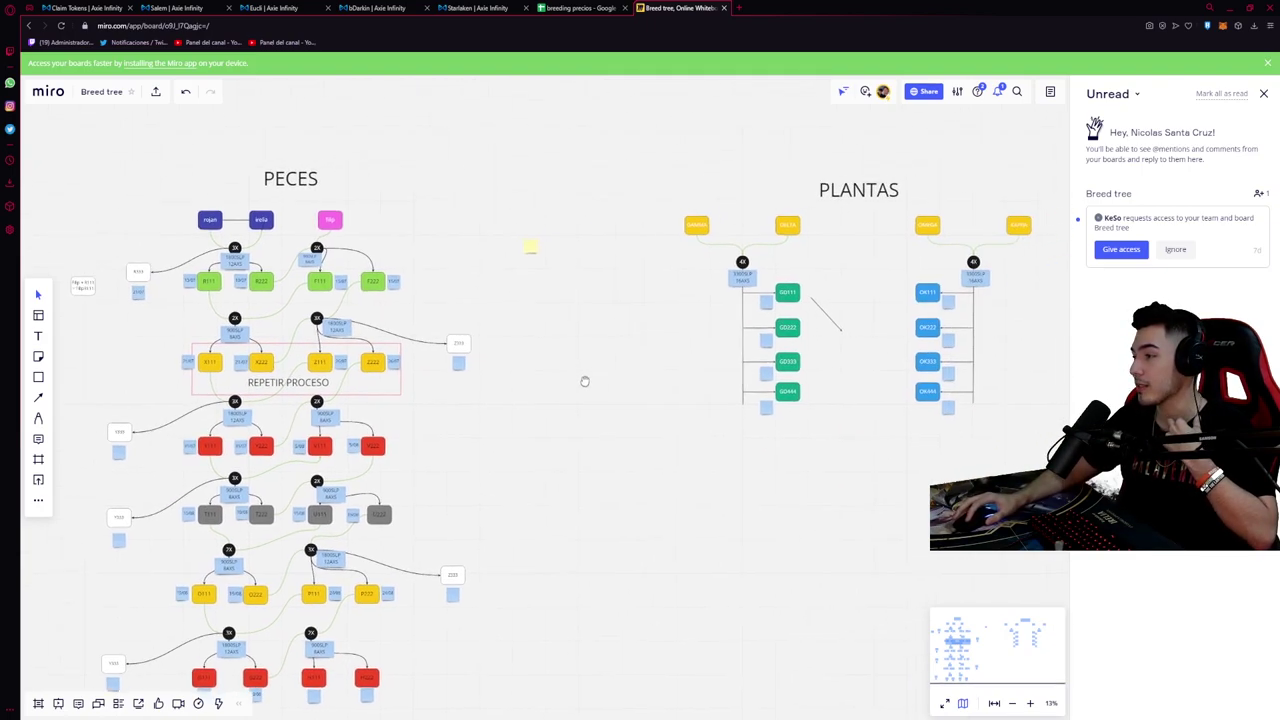
Examine the PLANTAS breeding diagrams, then compare them with the full PECES tree on the board
{"action": "scroll", "coordinate": [601, 377], "scroll_direction": "right", "scroll_amount": 2}
{"action": "scroll", "coordinate": [680, 468], "scroll_direction": "right", "scroll_amount": 2}
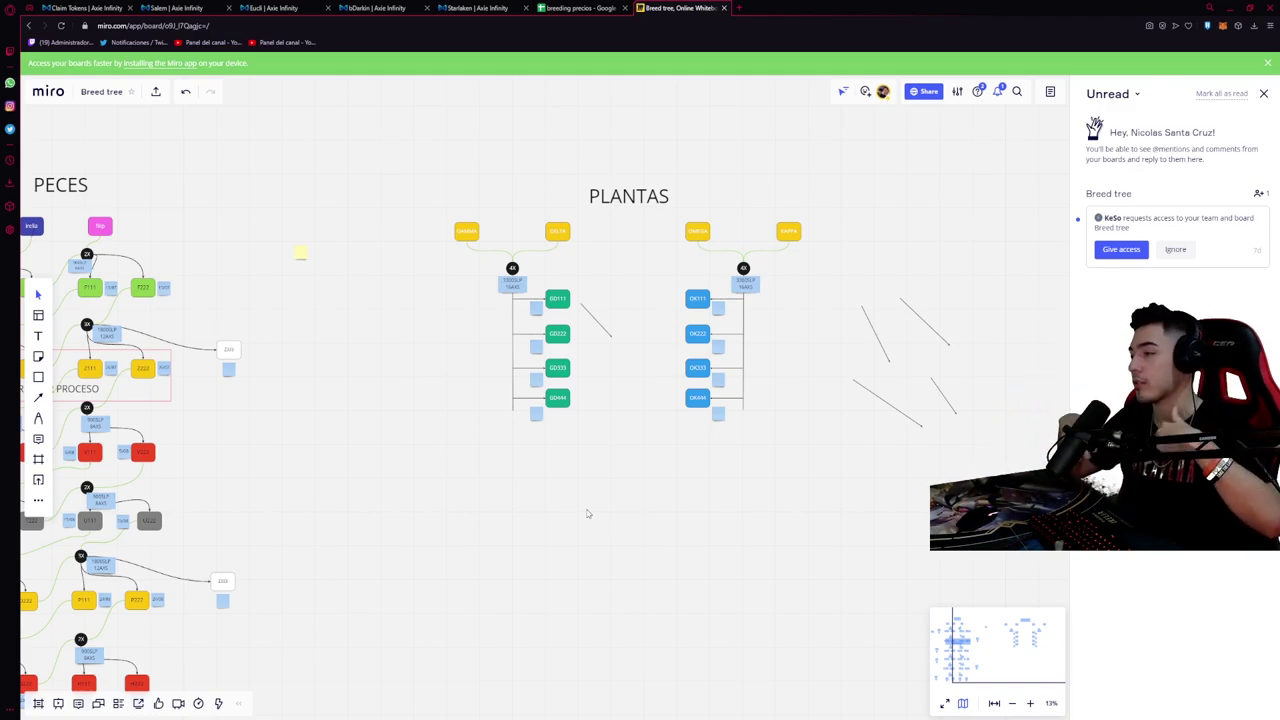
{"action": "scroll", "coordinate": [610, 515], "scroll_direction": "down", "scroll_amount": 3}
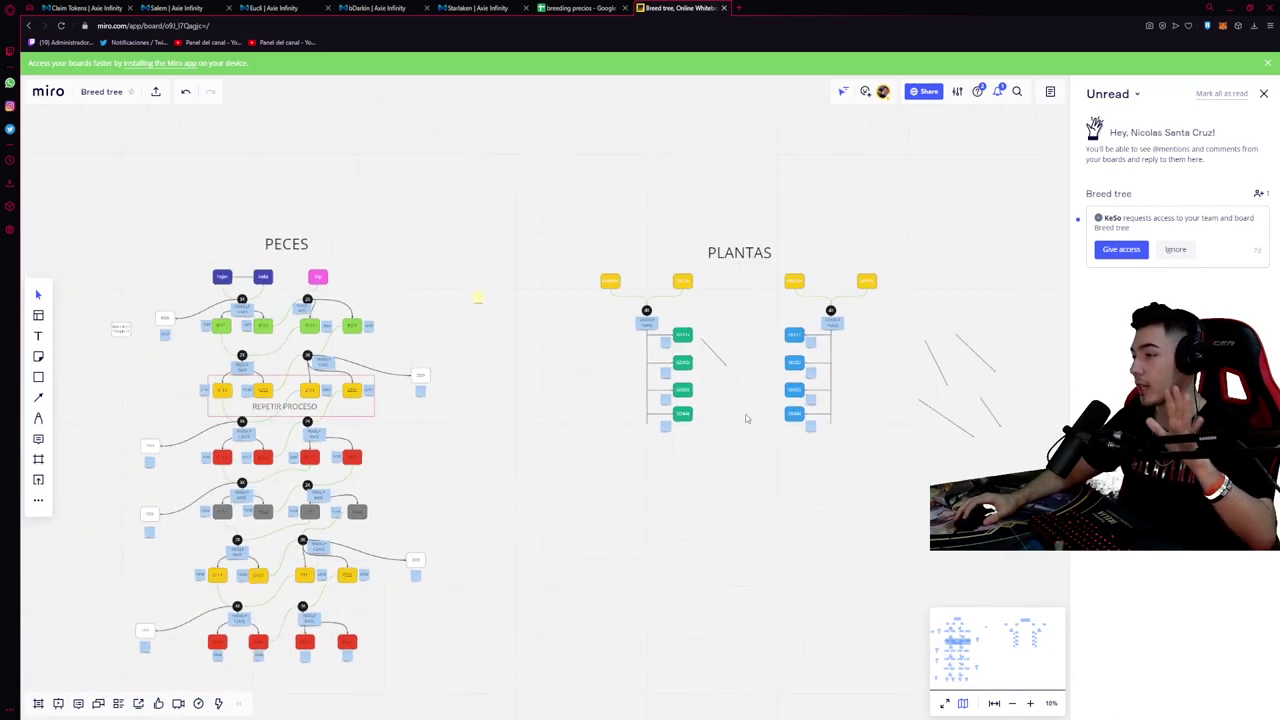
{"action": "scroll", "coordinate": [700, 430], "scroll_direction": "up", "scroll_amount": 1}
{"action": "left_click_drag", "start_coordinate": [635, 416], "coordinate": [690, 441]}
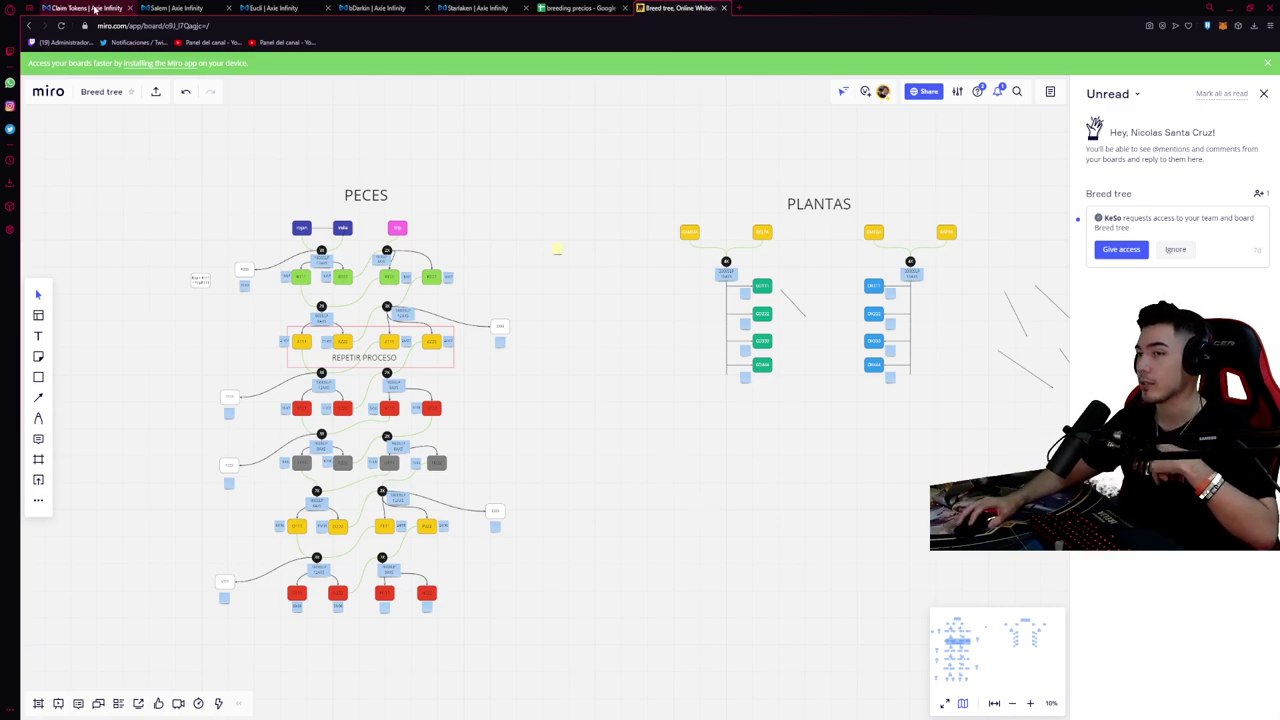
Switch to the Axie marketplace, log out of the scholarship account, and log in with Ronin Wallet to open the main account's inventory
{"action": "left_click", "coordinate": [175, 8]}
{"action": "left_click", "coordinate": [60, 7]}
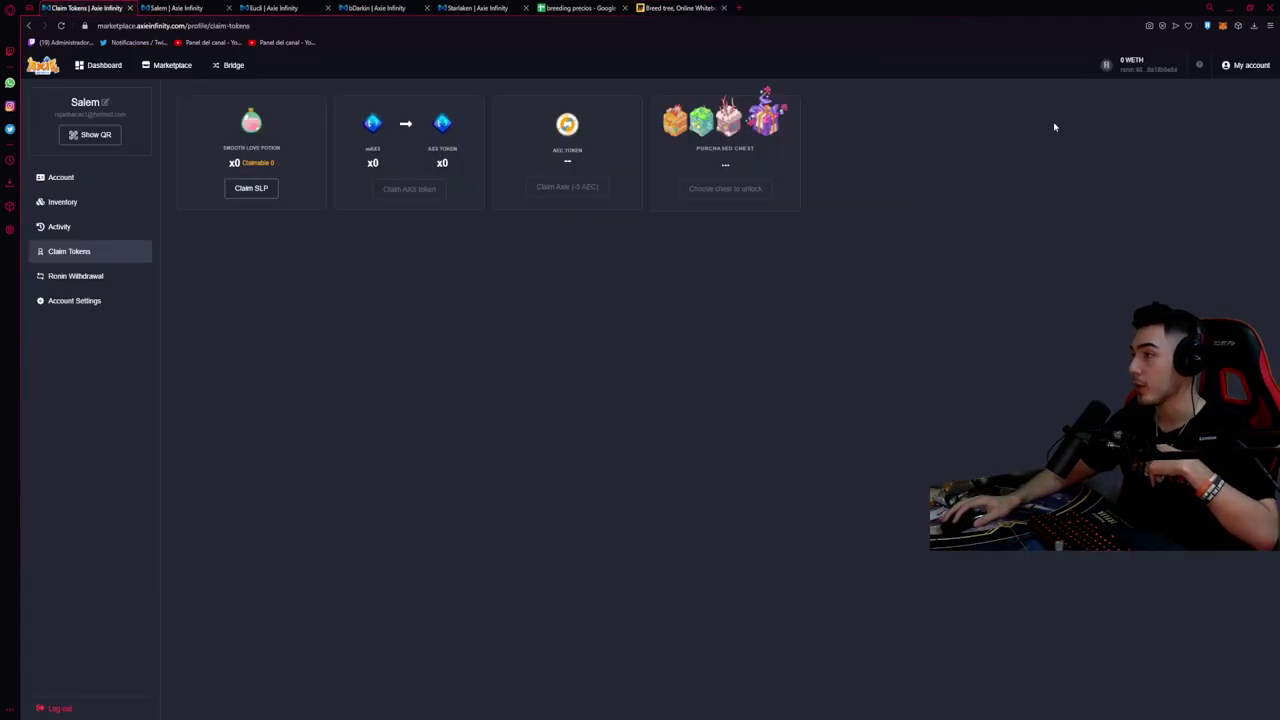
{"action": "left_click", "coordinate": [60, 707]}
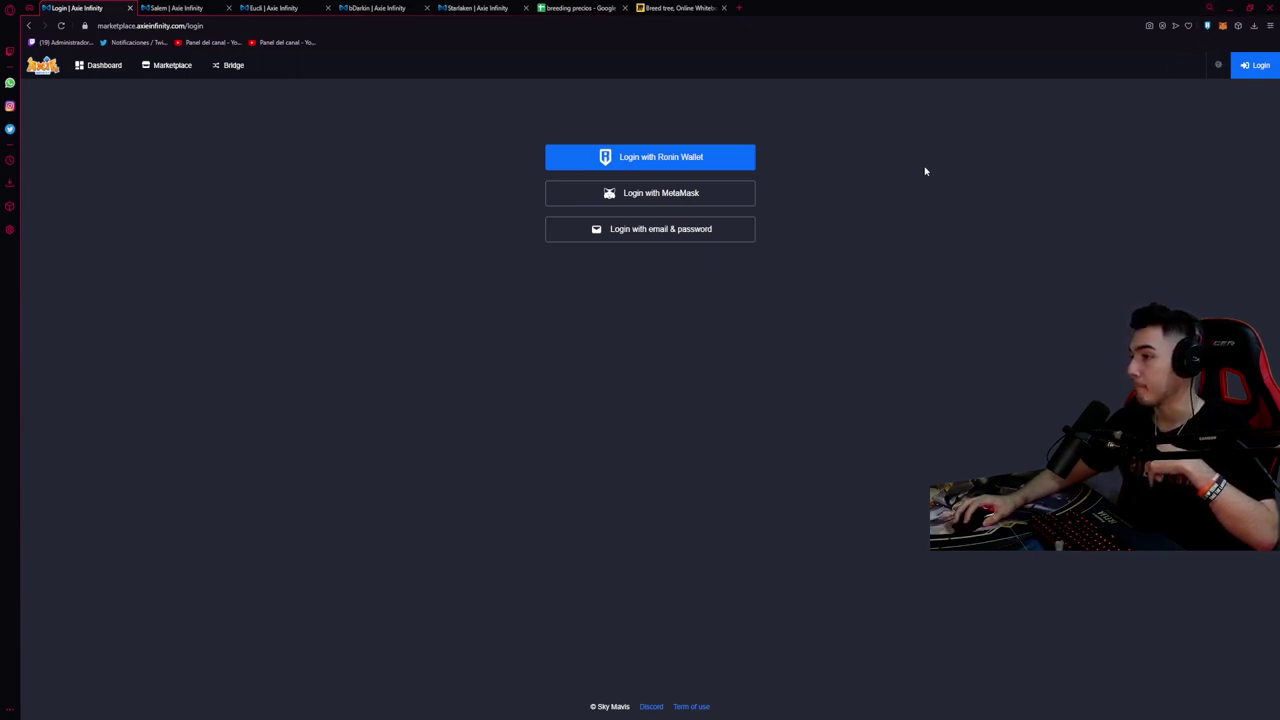
{"action": "left_click", "coordinate": [688, 156]}
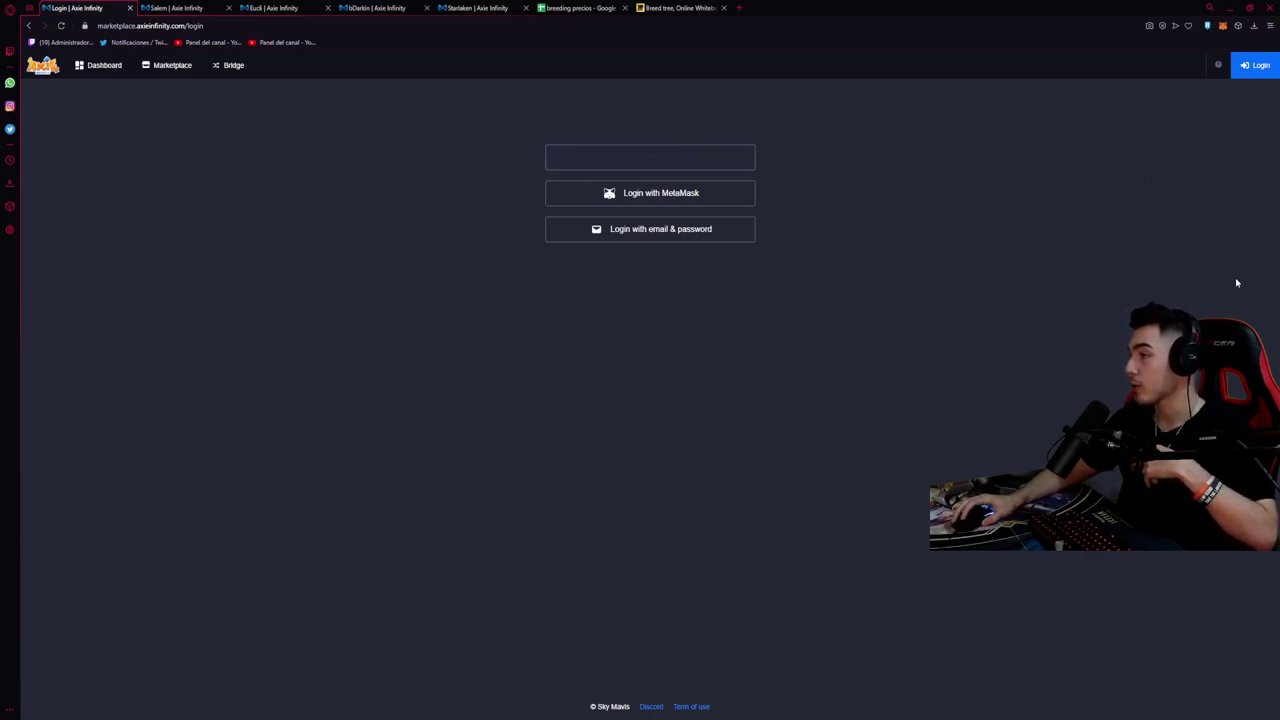
{"action": "left_click", "coordinate": [61, 201]}
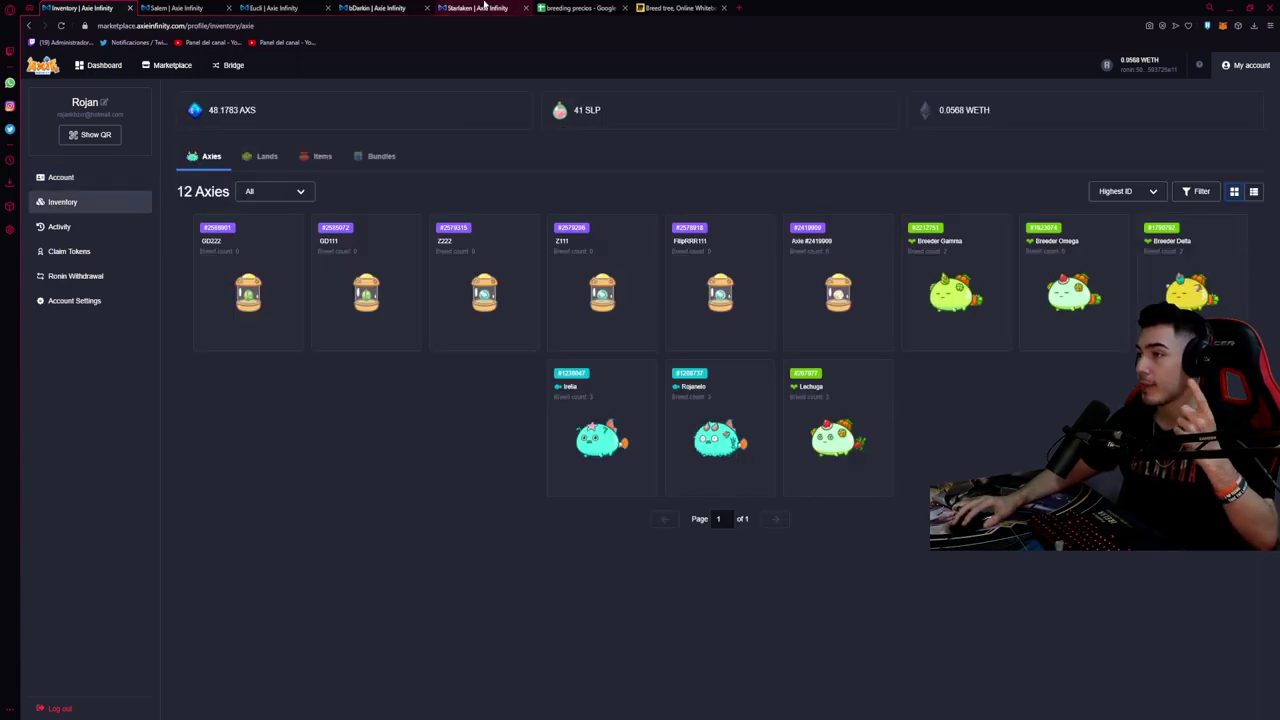
Switch to the Breed tree board in Miro and examine the PECES breeding generations alongside the PLANTAS diagrams
{"action": "left_click", "coordinate": [680, 8]}
{"action": "scroll", "coordinate": [538, 286], "scroll_direction": "left", "scroll_amount": 5}
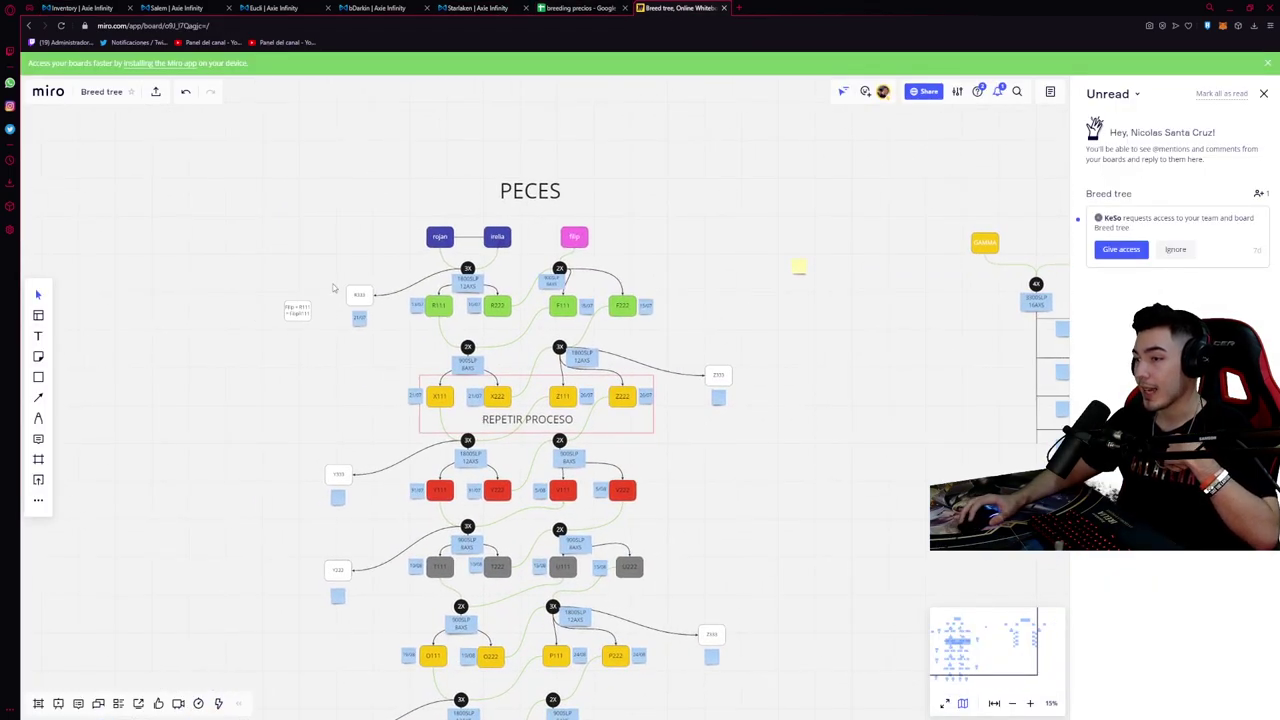
{"action": "scroll", "coordinate": [344, 375], "scroll_direction": "up", "scroll_amount": 1}
{"action": "scroll", "coordinate": [344, 375], "scroll_direction": "up", "scroll_amount": 3}
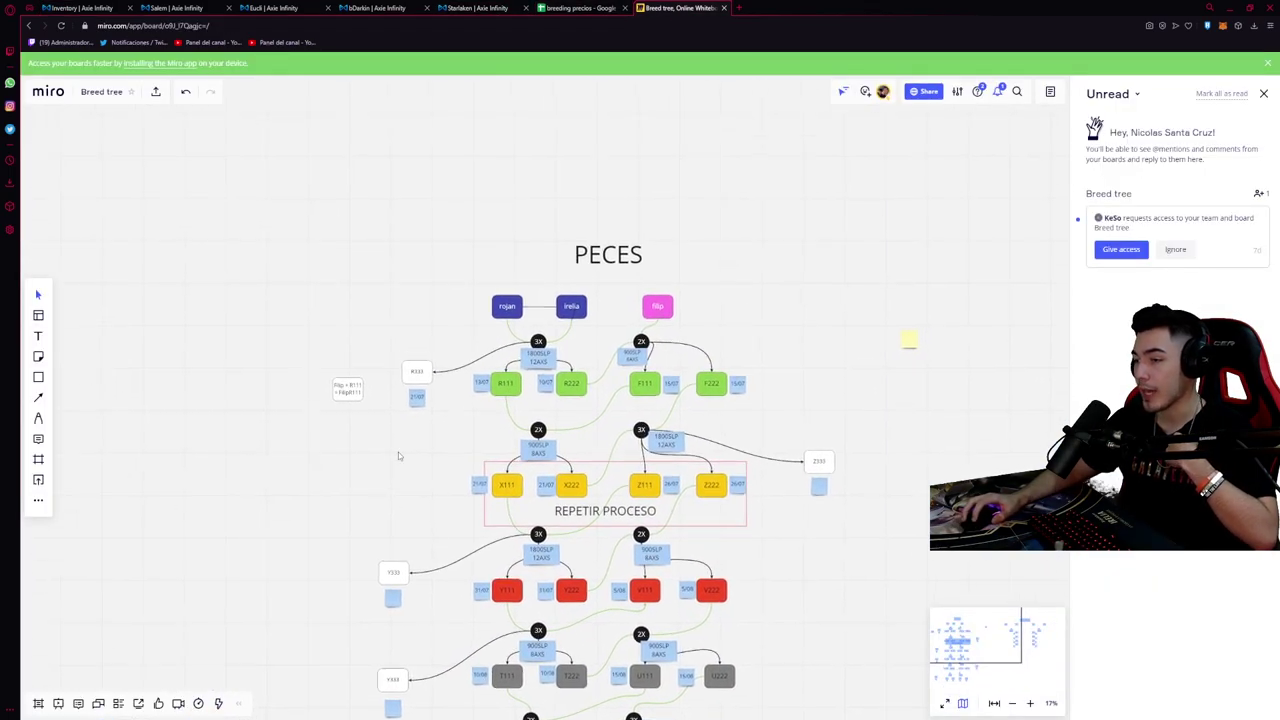
{"action": "scroll", "coordinate": [512, 343], "scroll_direction": "down", "scroll_amount": 2}
{"action": "scroll", "coordinate": [834, 309], "scroll_direction": "down", "scroll_amount": 5}
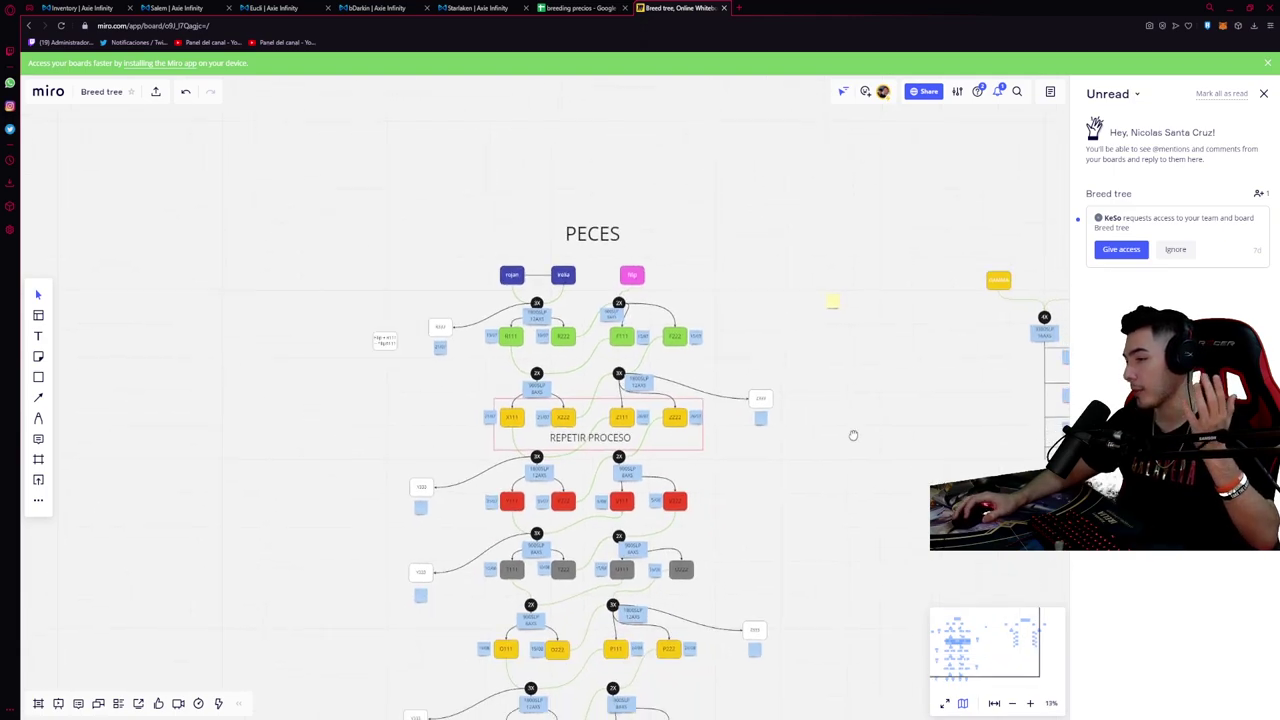
{"action": "left_click_drag", "start_coordinate": [811, 403], "coordinate": [686, 385]}
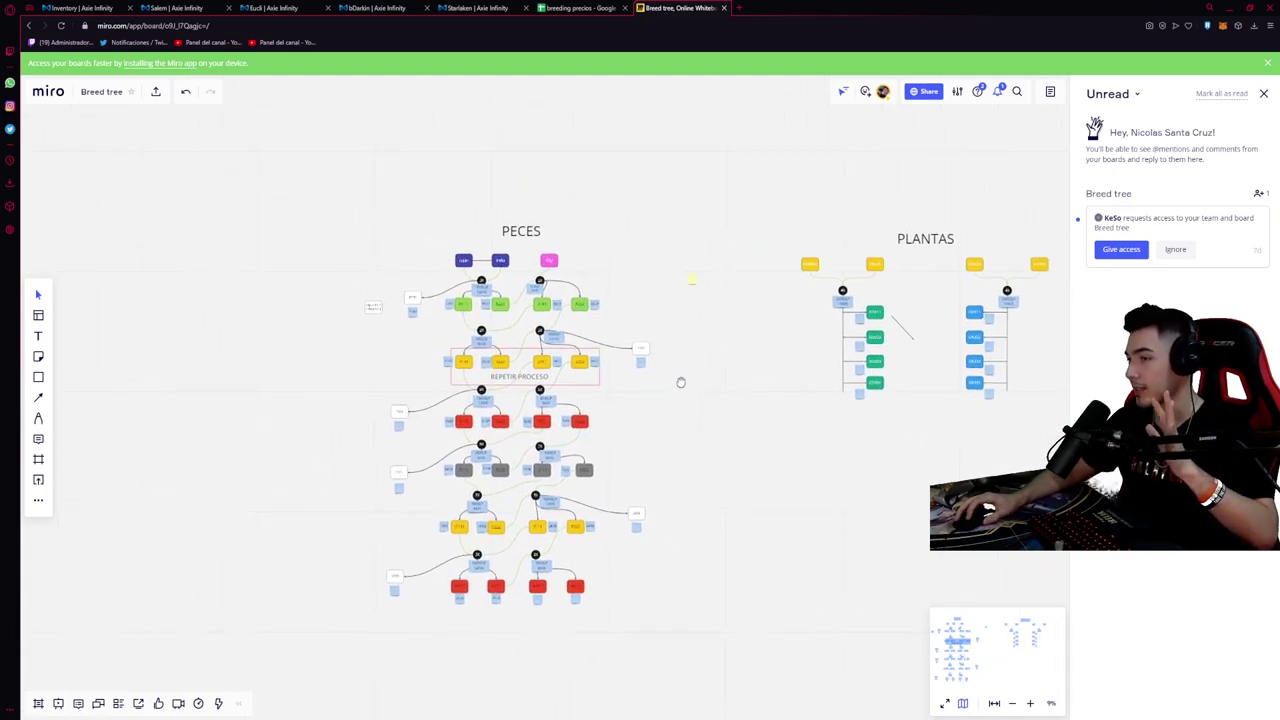
{"action": "left_click_drag", "start_coordinate": [311, 378], "coordinate": [521, 378]}
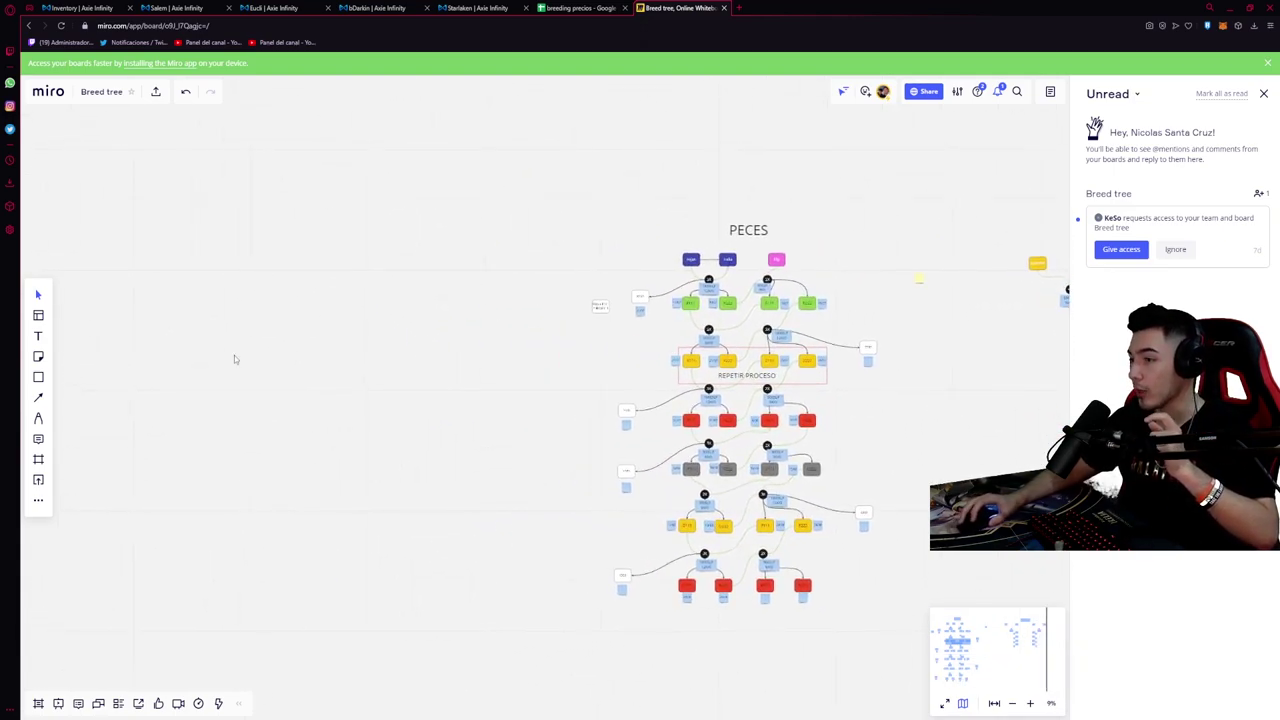
{"action": "left_click_drag", "start_coordinate": [974, 403], "coordinate": [681, 374]}
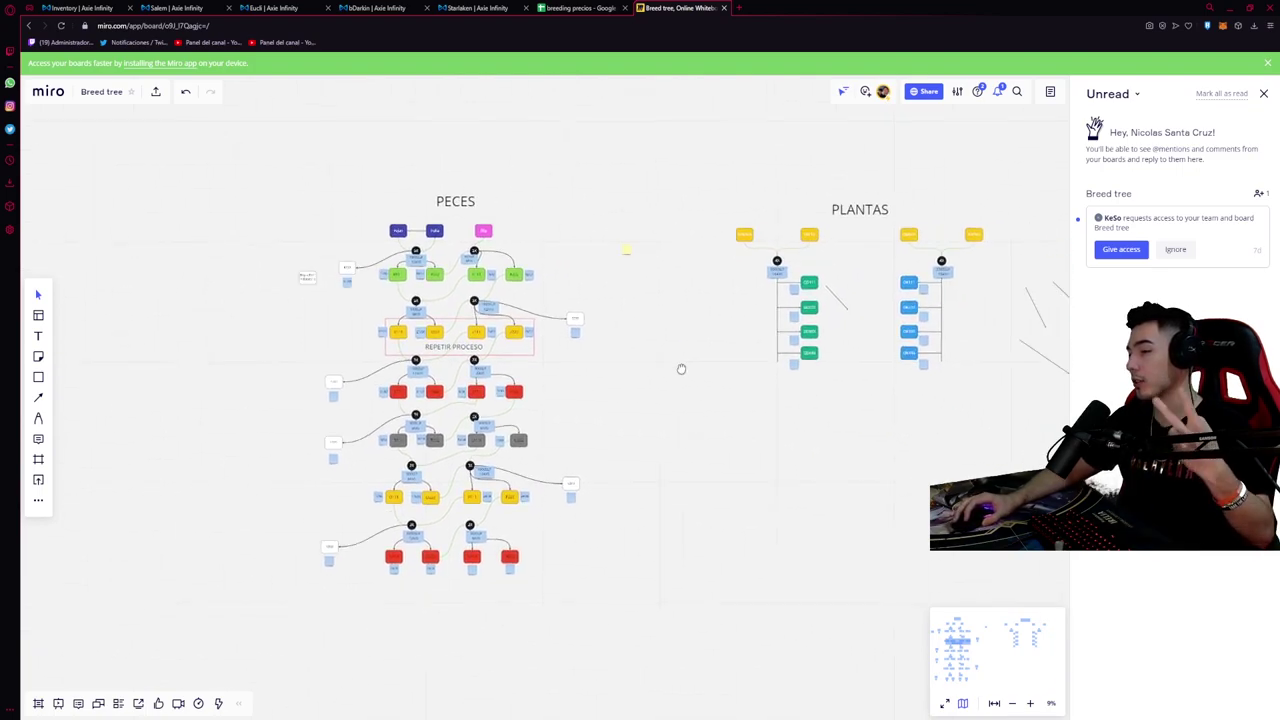
{"action": "left_click_drag", "start_coordinate": [898, 305], "coordinate": [101, 300]}
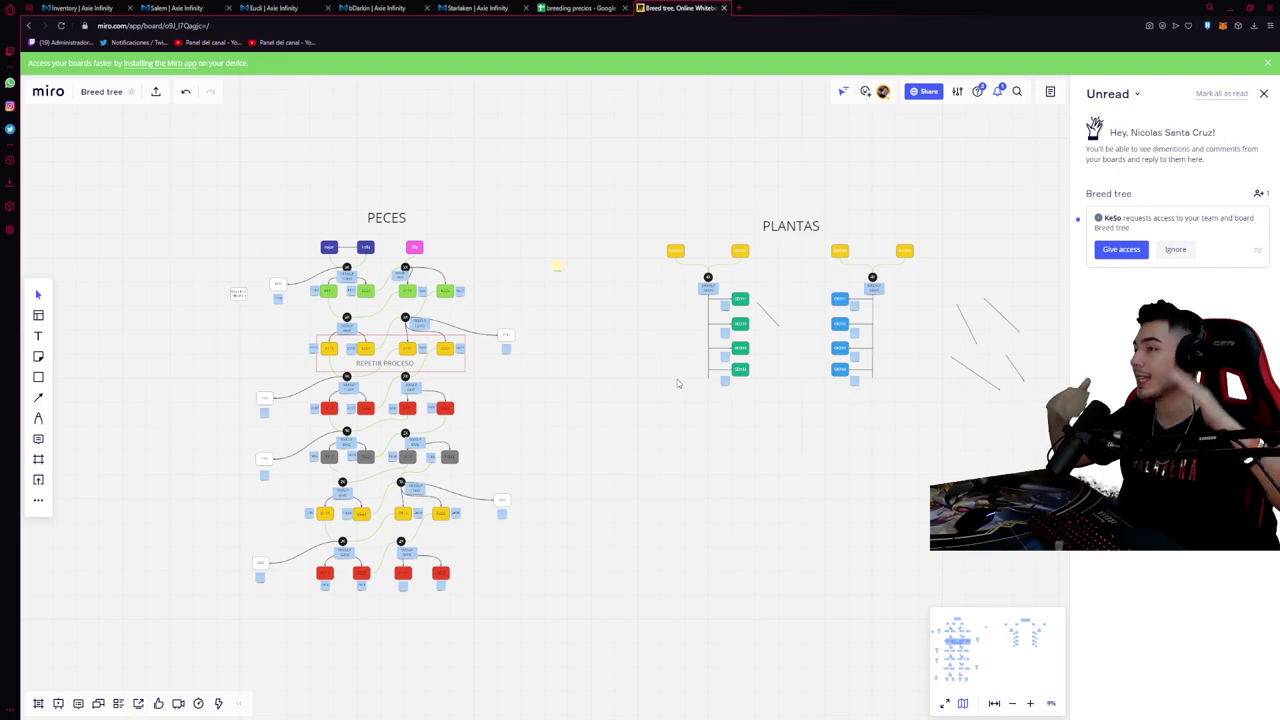
Switch to the breeding precios spreadsheet and review the AXS cost and monthly SLP cells beside the 150 SLP table
{"action": "left_click", "coordinate": [565, 8]}
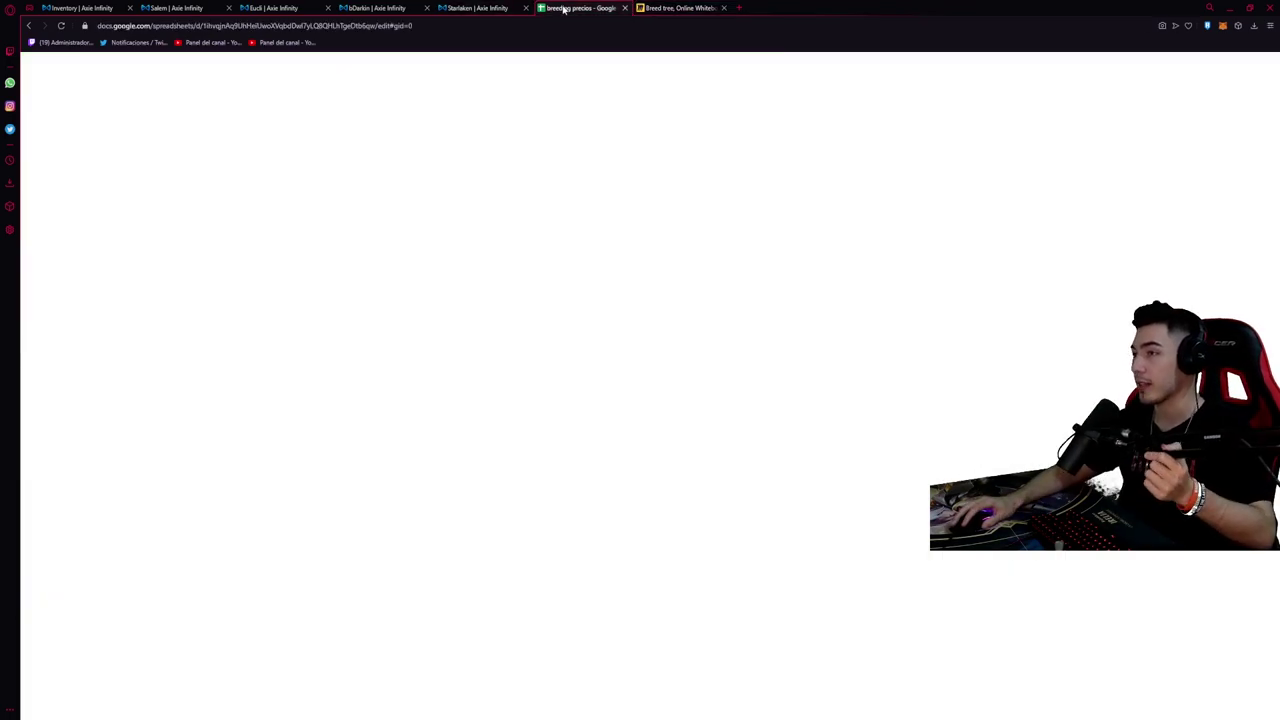
{"action": "left_click", "coordinate": [456, 362]}
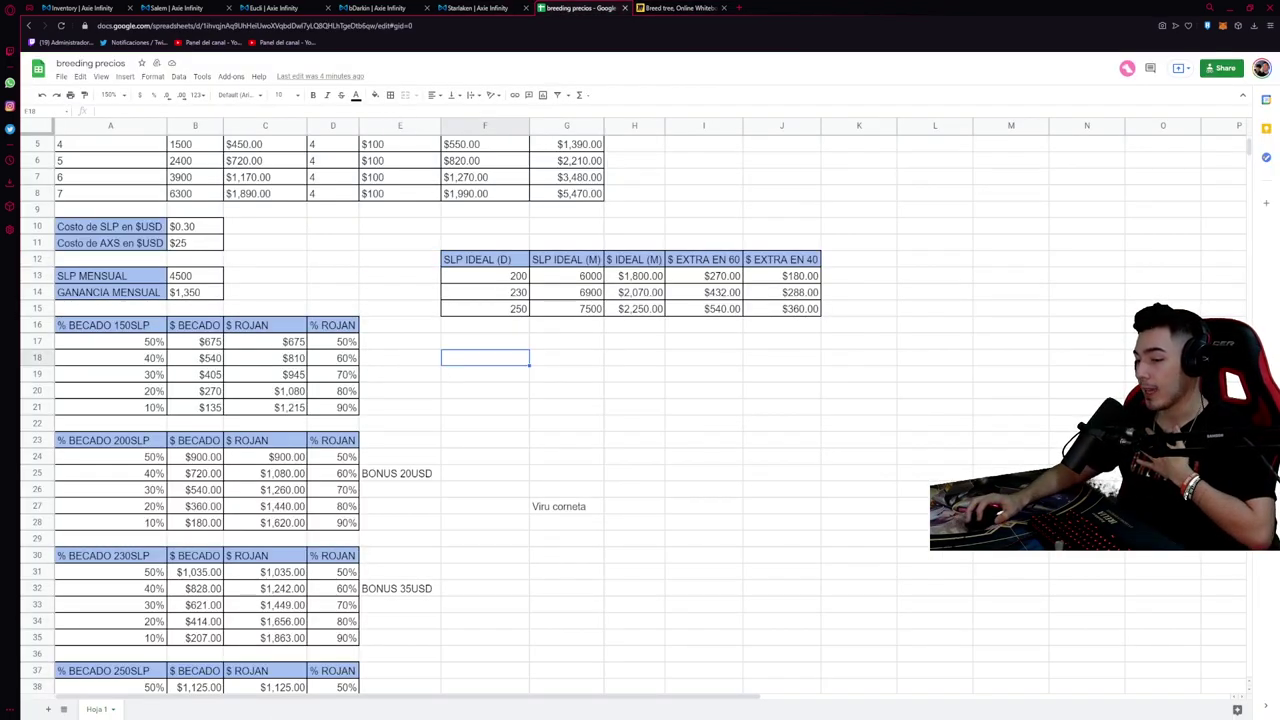
{"action": "left_click", "coordinate": [422, 407]}
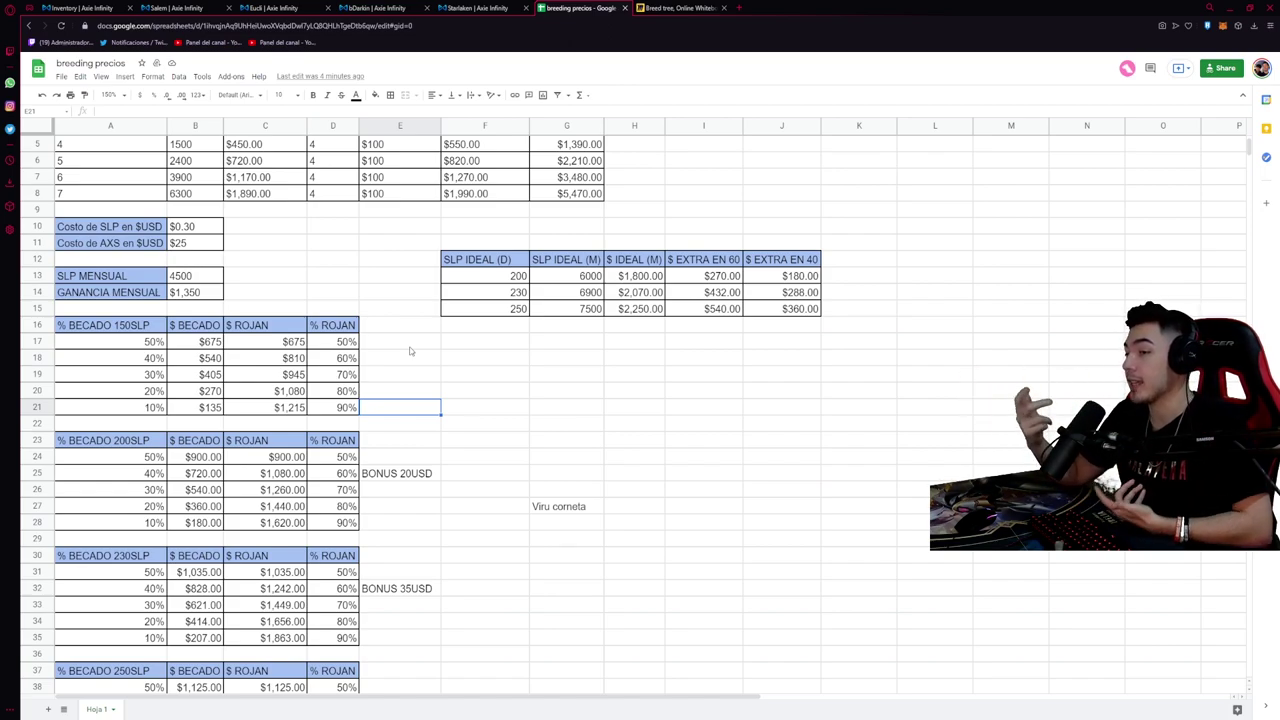
{"action": "left_click", "coordinate": [410, 345]}
{"action": "left_click", "coordinate": [184, 246]}
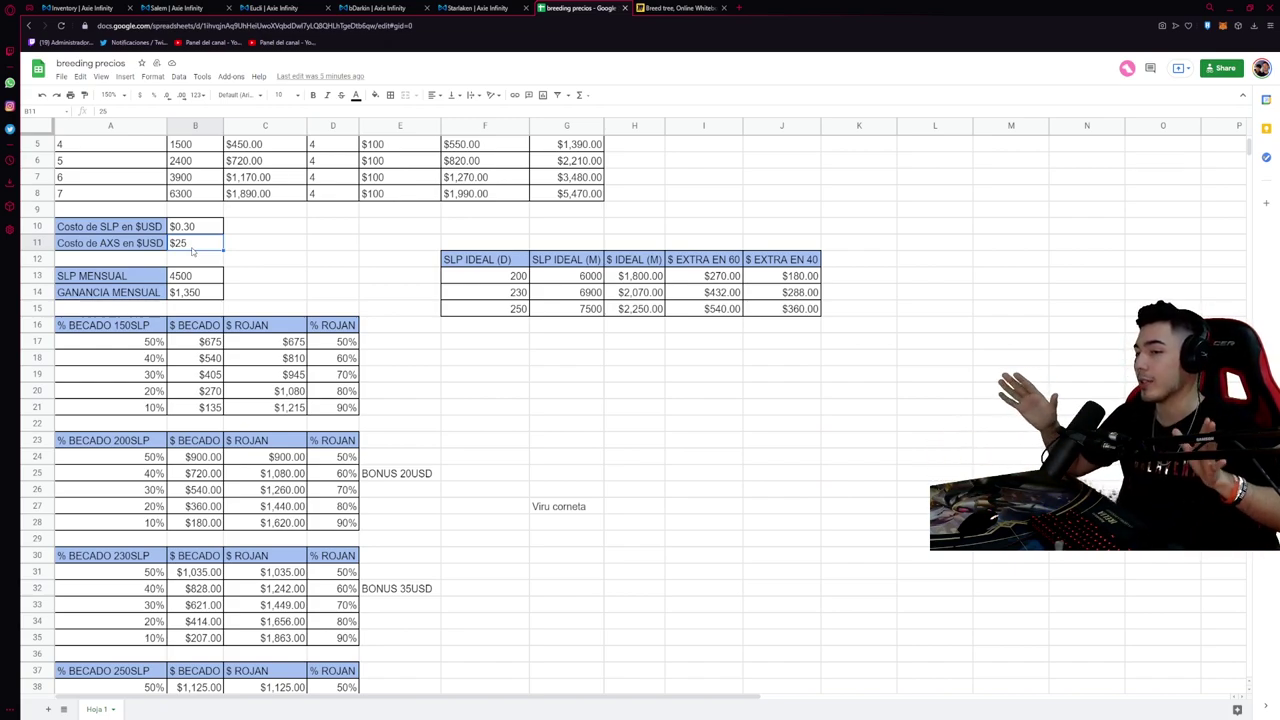
{"action": "left_click", "coordinate": [207, 277]}
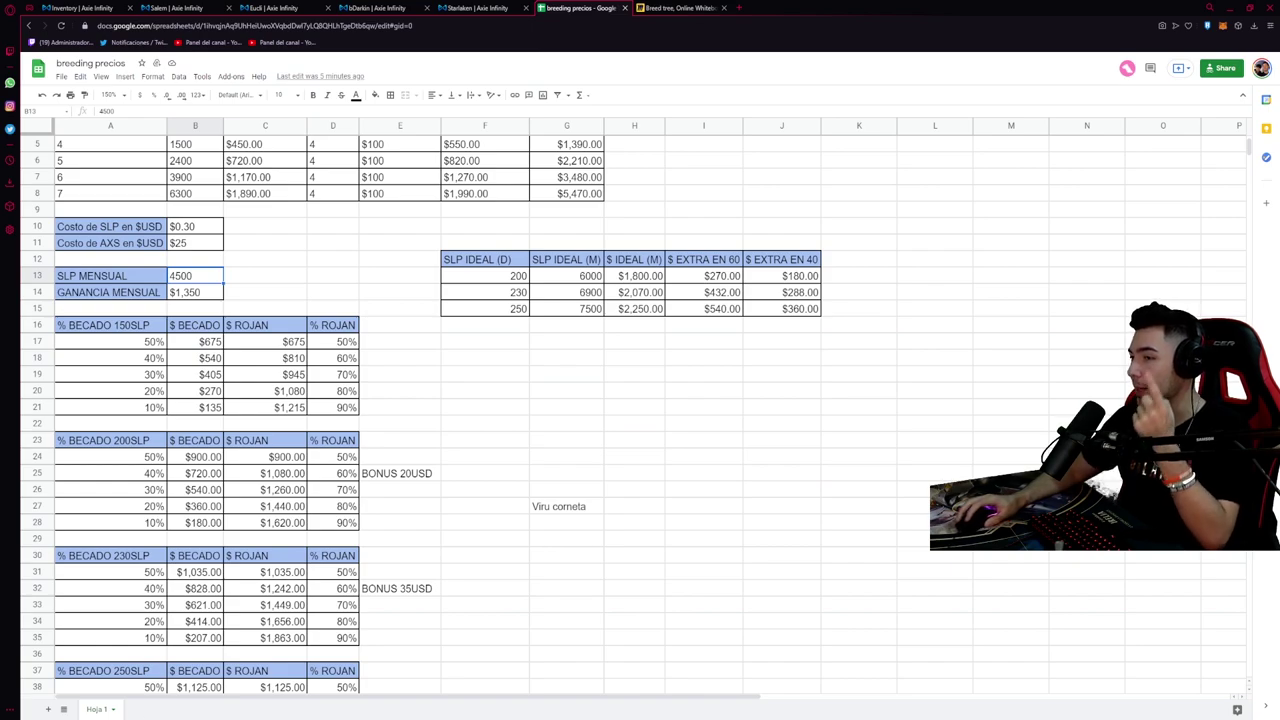
{"action": "left_click", "coordinate": [1010, 440]}
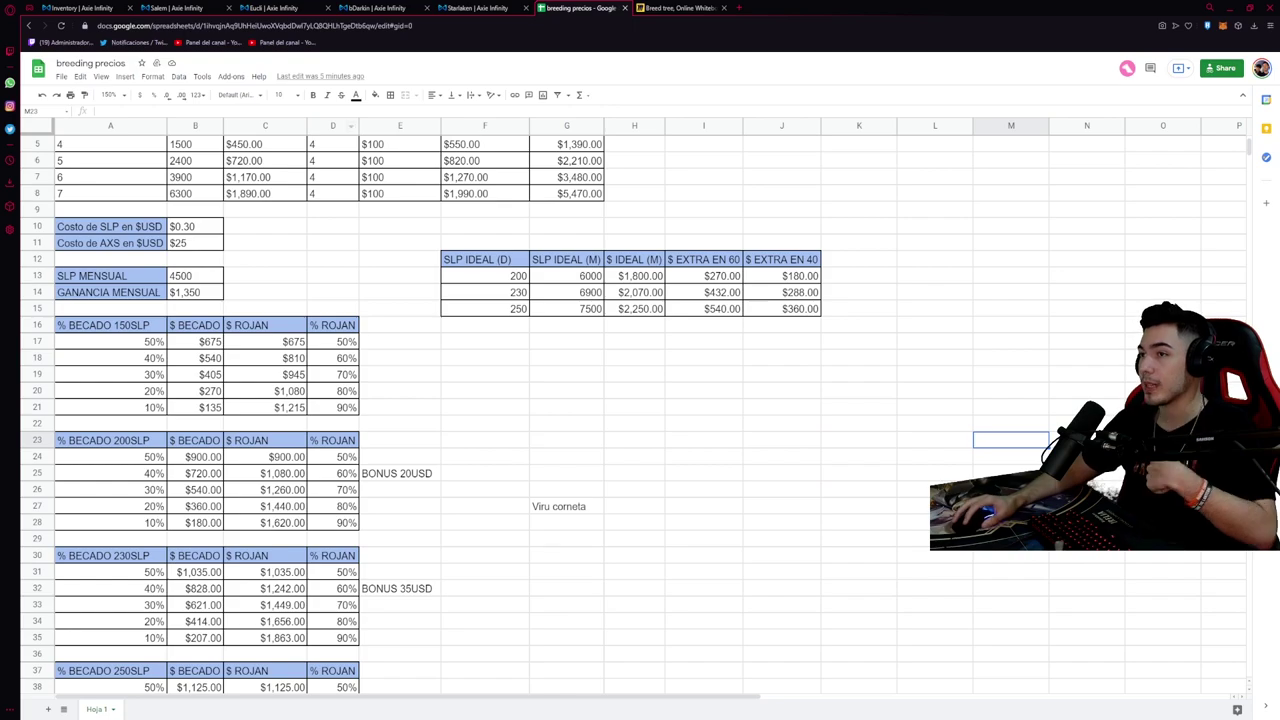
Switch to the Axie marketplace and review the first scholarship account's team and the main account's Axie inventory
{"action": "left_click", "coordinate": [175, 8]}
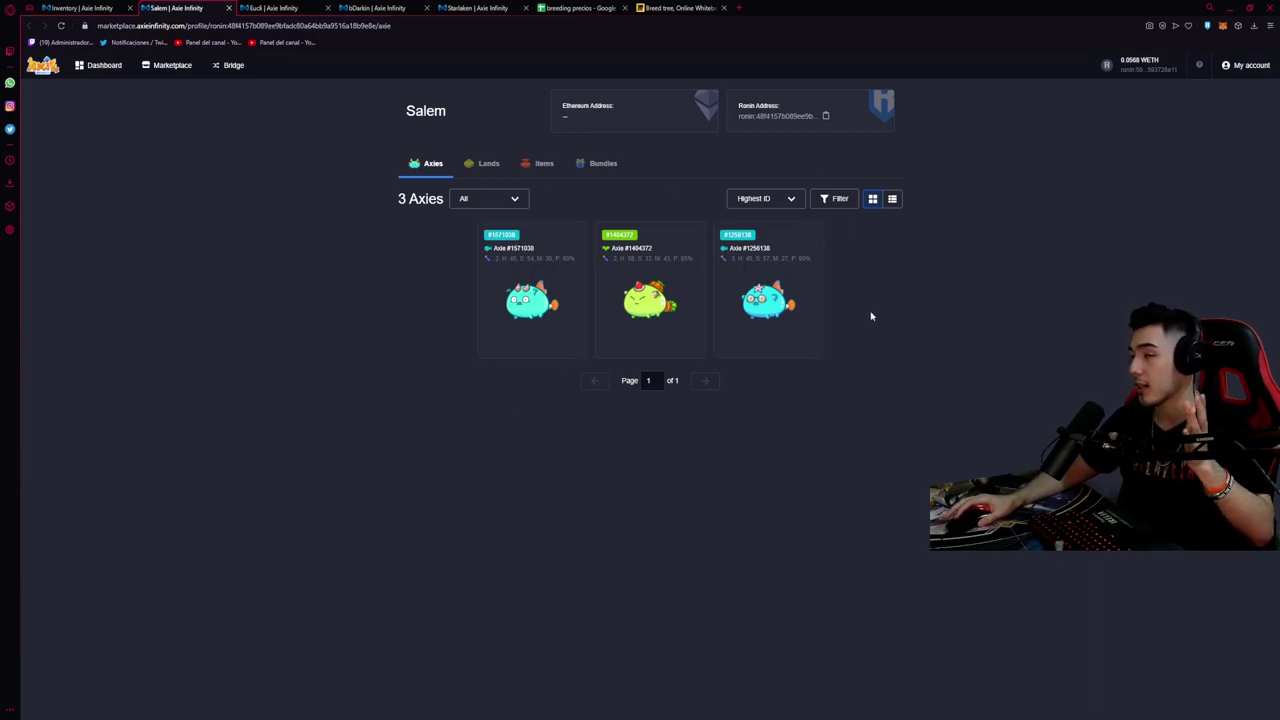
{"action": "left_click", "coordinate": [57, 10]}
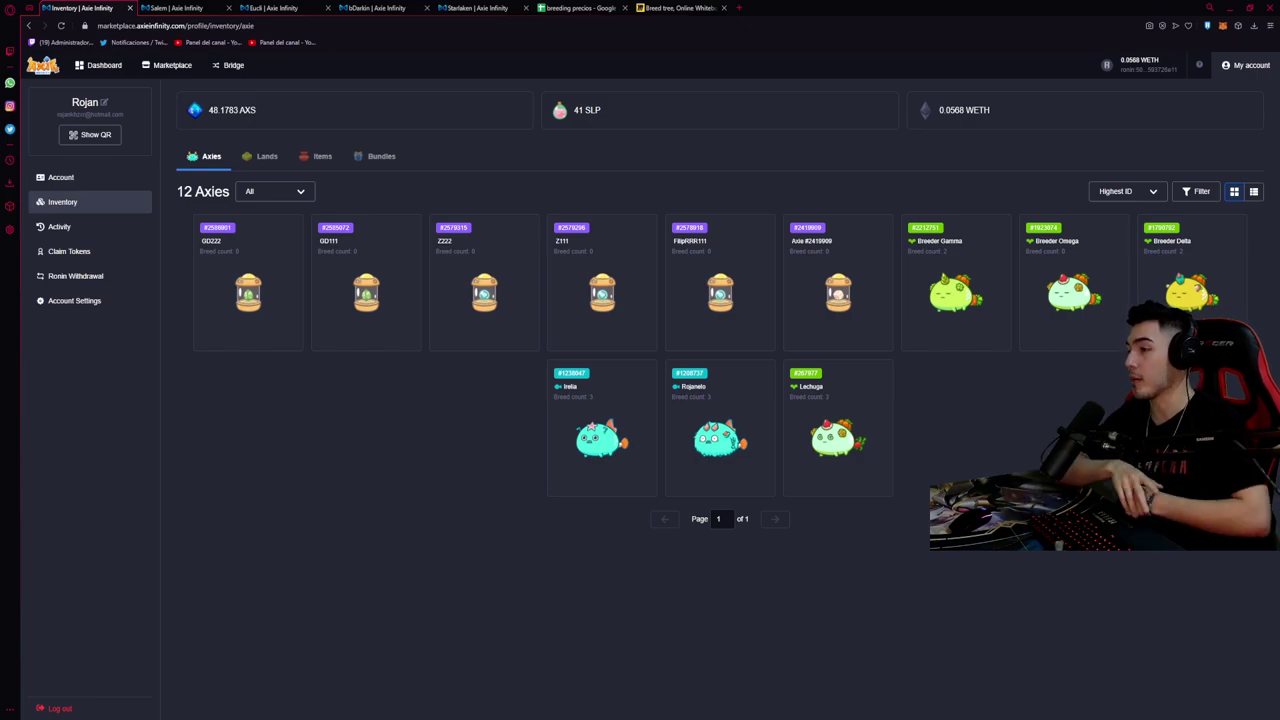
Switch back to the breeding precios spreadsheet and review the SLP MENSUAL and GANANCIA MENSUAL figures
{"action": "left_click", "coordinate": [580, 7]}
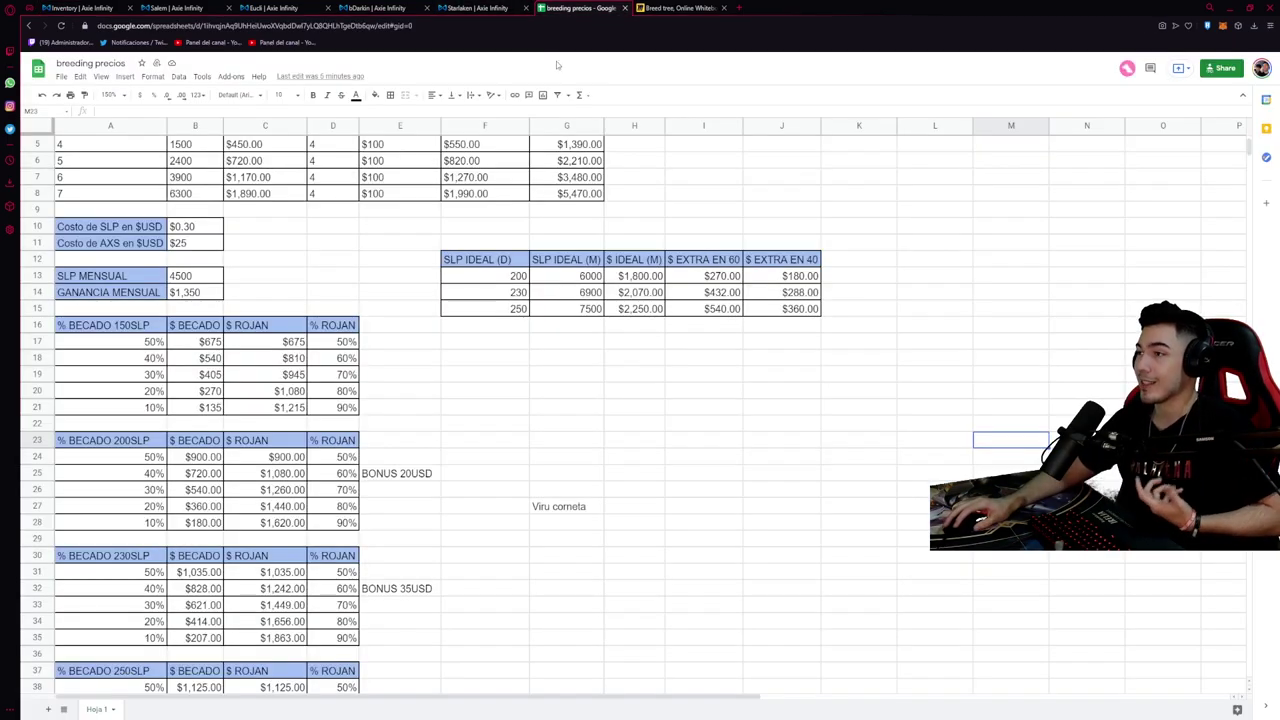
{"action": "left_click", "coordinate": [232, 273]}
{"action": "left_click", "coordinate": [218, 277]}
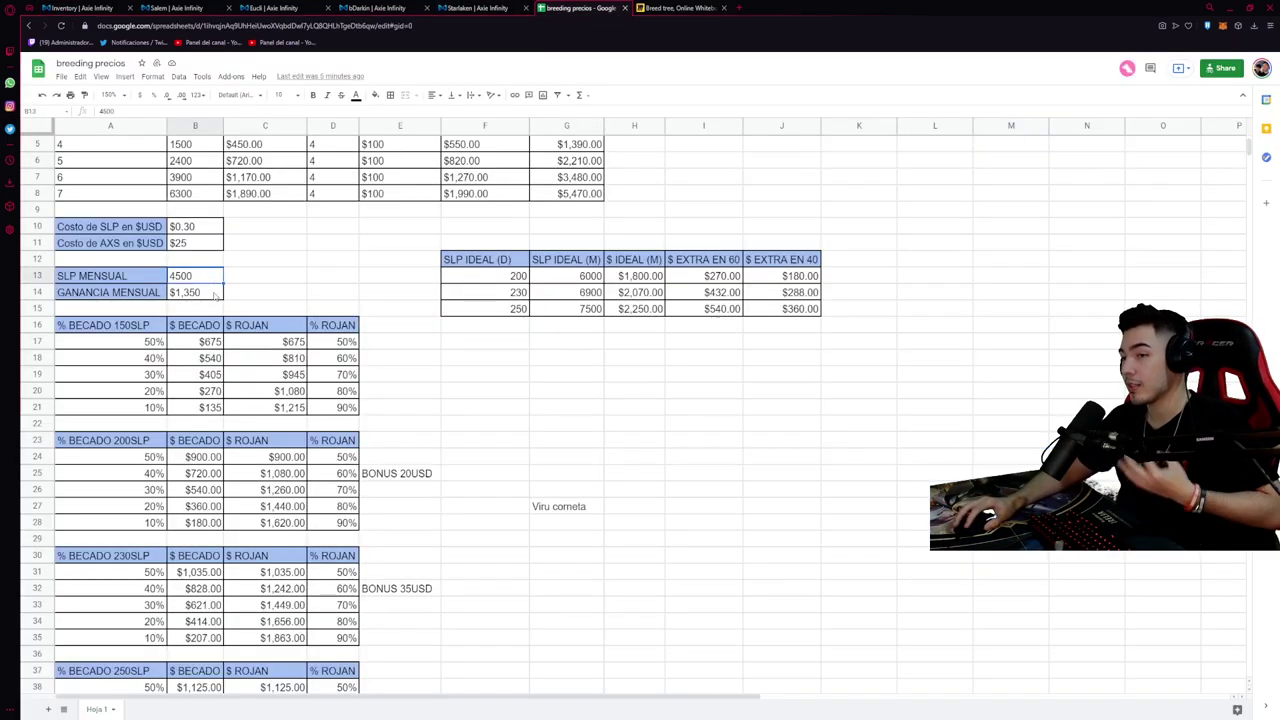
{"action": "scroll", "coordinate": [285, 345], "scroll_direction": "down", "scroll_amount": 2}
{"action": "scroll", "coordinate": [300, 376], "scroll_direction": "up", "scroll_amount": 1}
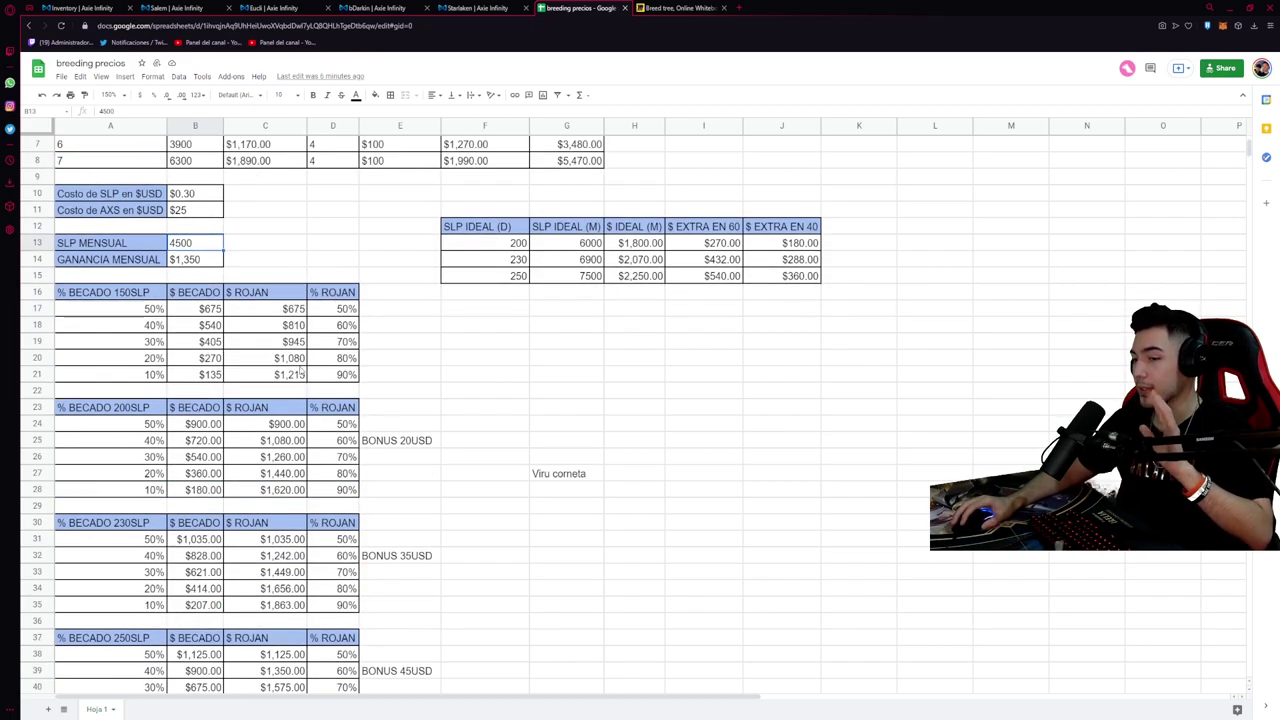
Compare the scholar and owner amounts at the 50% split in the 150 SLP table
{"action": "left_click", "coordinate": [124, 292]}
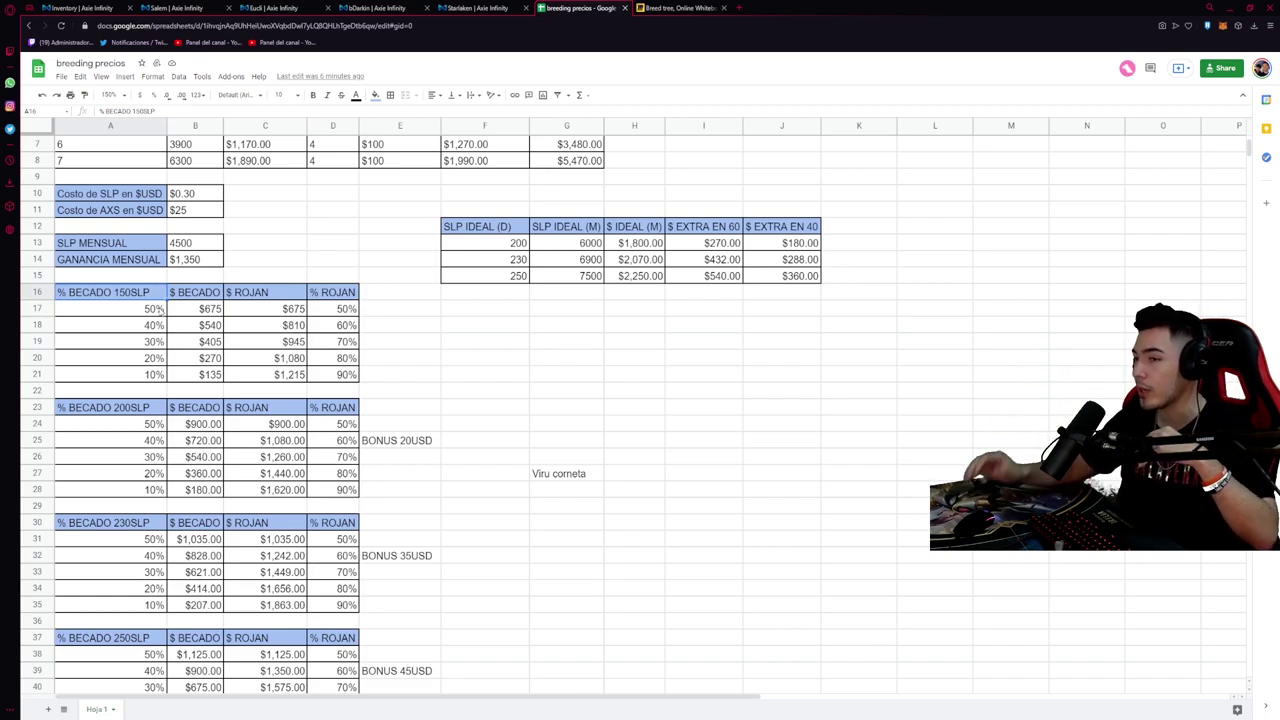
{"action": "left_click", "coordinate": [208, 308]}
{"action": "left_click", "coordinate": [256, 314]}
{"action": "left_click", "coordinate": [212, 310]}
{"action": "left_click", "coordinate": [256, 312]}
{"action": "left_click", "coordinate": [212, 310]}
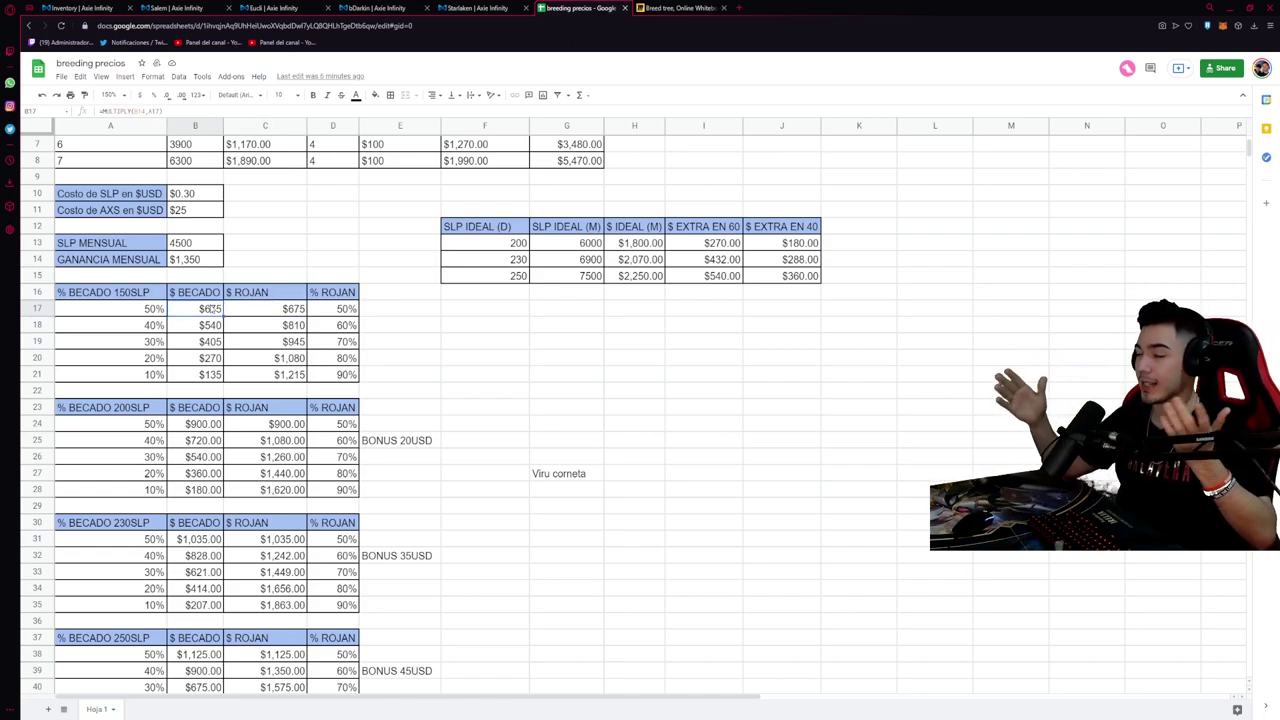
Review the scholar and owner amounts at 50% in the 200 SLP table and locate the 230 SLP table
{"action": "left_click", "coordinate": [215, 430]}
{"action": "left_click", "coordinate": [273, 430]}
{"action": "left_click", "coordinate": [132, 404]}
{"action": "left_click", "coordinate": [146, 523]}
Compare the scholar and owner amounts at the 50% split in the 250 SLP table
{"action": "left_click", "coordinate": [132, 640]}
{"action": "left_click", "coordinate": [215, 655]}
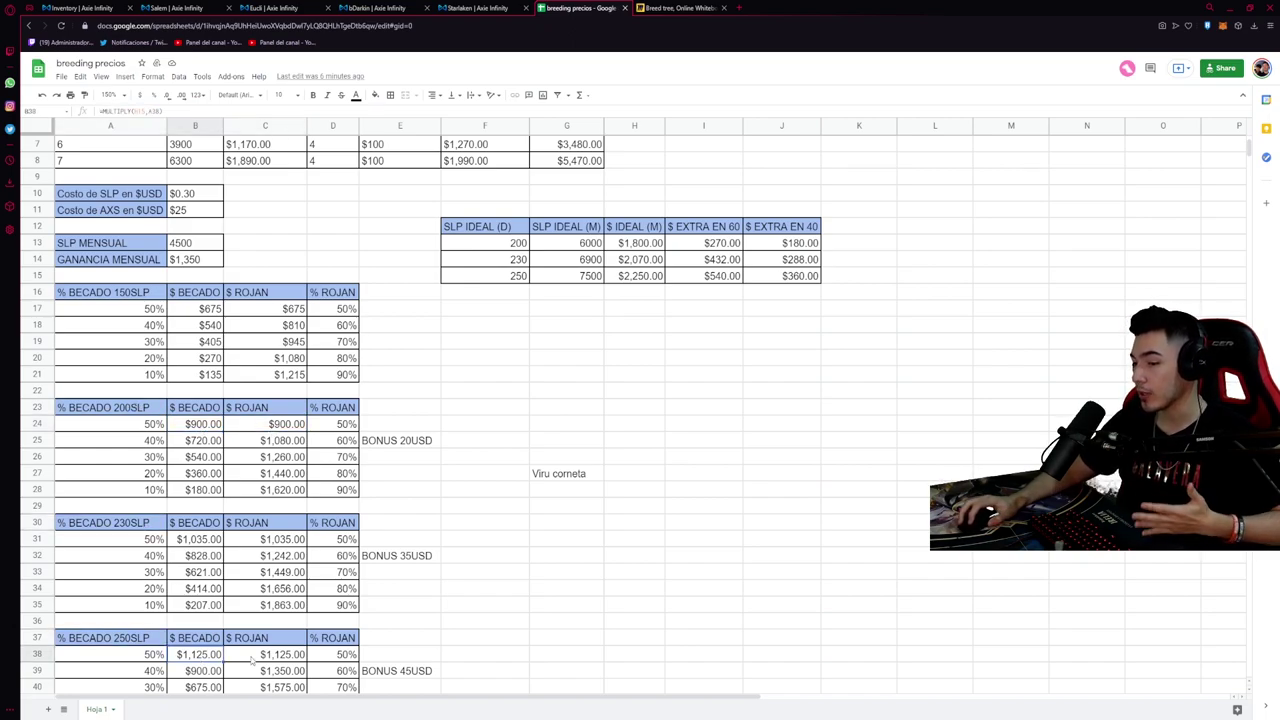
{"action": "left_click", "coordinate": [254, 660]}
{"action": "scroll", "coordinate": [238, 522], "scroll_direction": "down", "scroll_amount": 2}
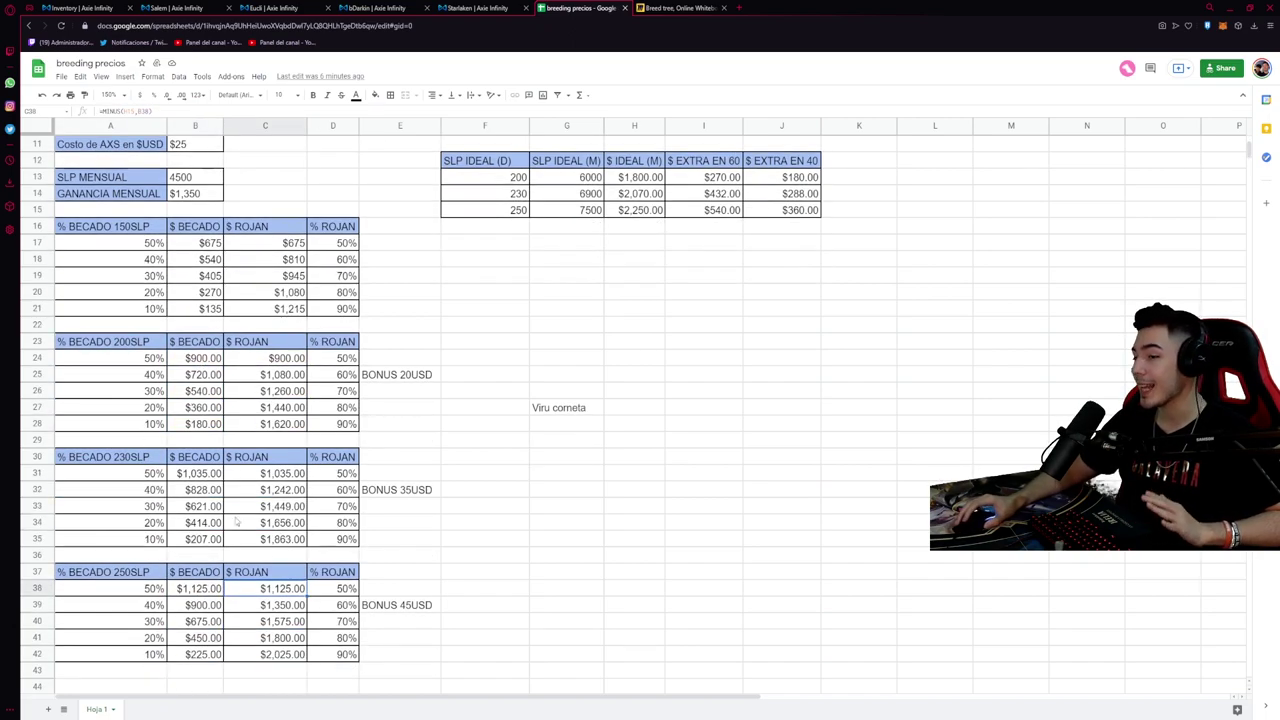
{"action": "left_click", "coordinate": [222, 589]}
{"action": "left_click", "coordinate": [246, 596]}
{"action": "scroll", "coordinate": [240, 610], "scroll_direction": "up", "scroll_amount": 2}
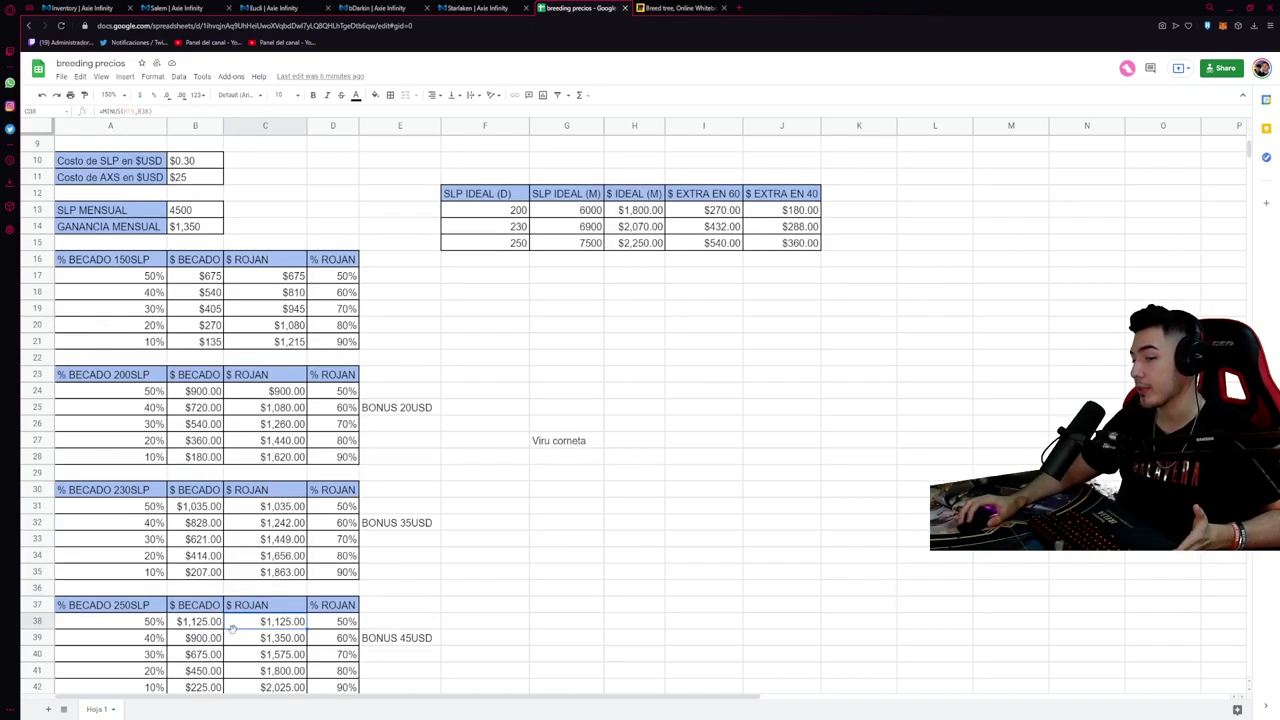
{"action": "left_click", "coordinate": [152, 640]}
{"action": "left_click", "coordinate": [200, 655]}
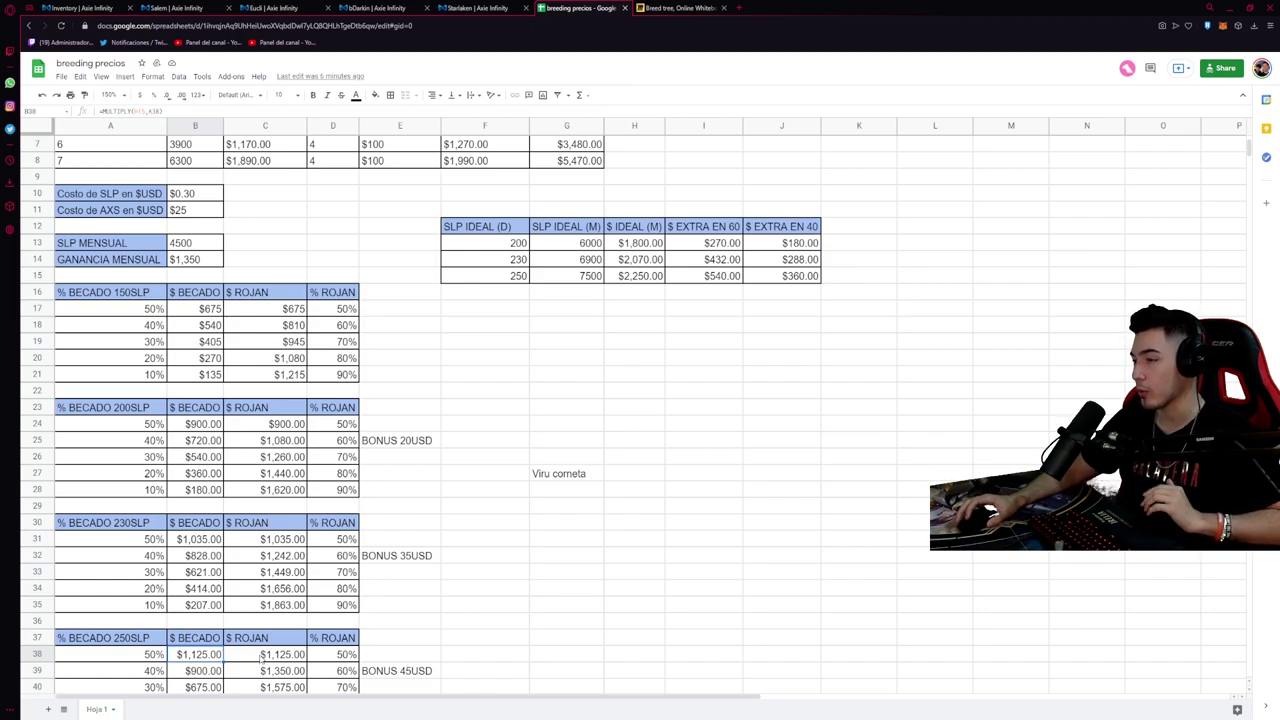
Review the bonuses listed beside the 40% scholar rows of the 200, 230 and 250 SLP tables
{"action": "scroll", "coordinate": [262, 660], "scroll_direction": "up", "scroll_amount": 2}
{"action": "scroll", "coordinate": [366, 468], "scroll_direction": "down", "scroll_amount": 4}
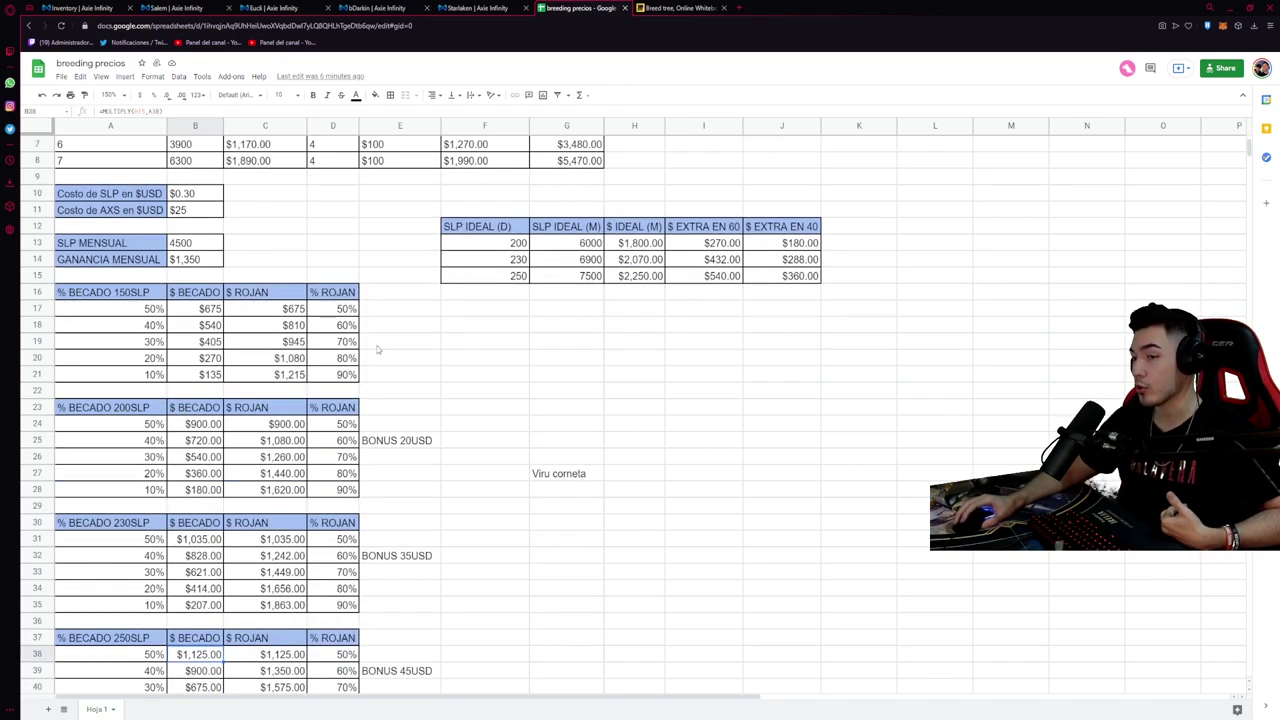
{"action": "left_click", "coordinate": [110, 347]}
{"action": "left_click", "coordinate": [376, 381]}
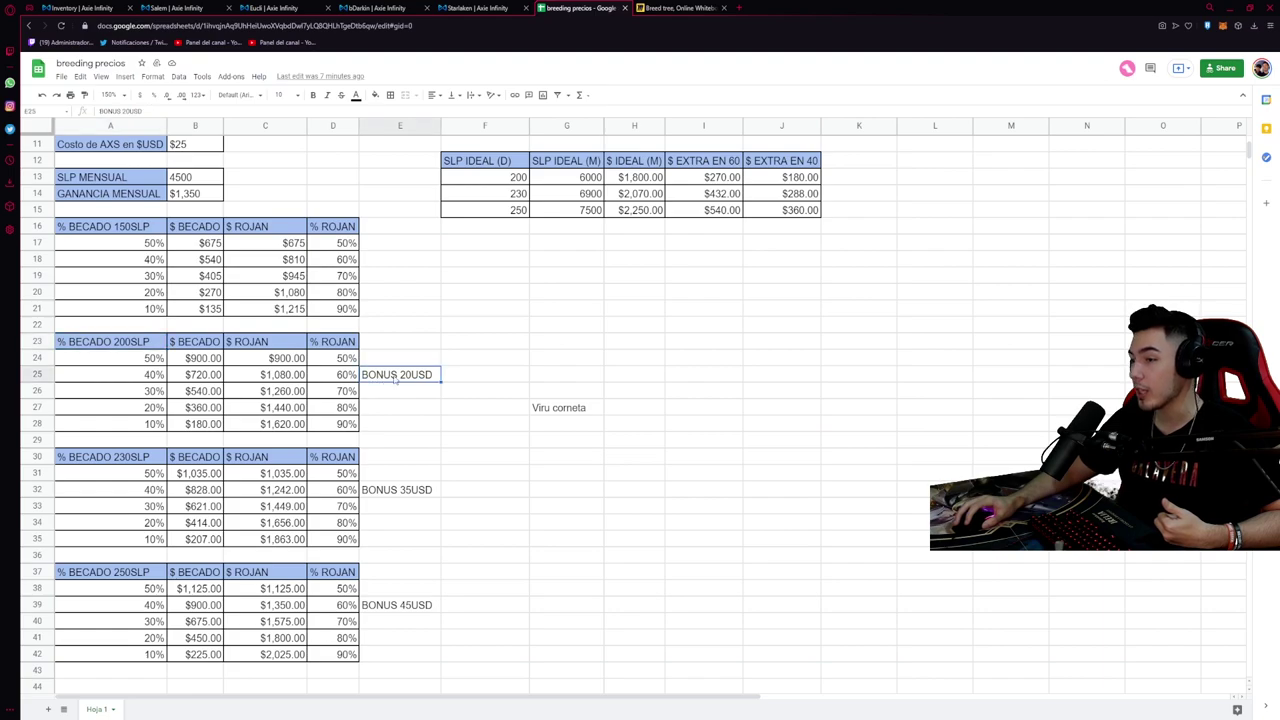
{"action": "left_click", "coordinate": [412, 494]}
{"action": "left_click", "coordinate": [403, 606]}
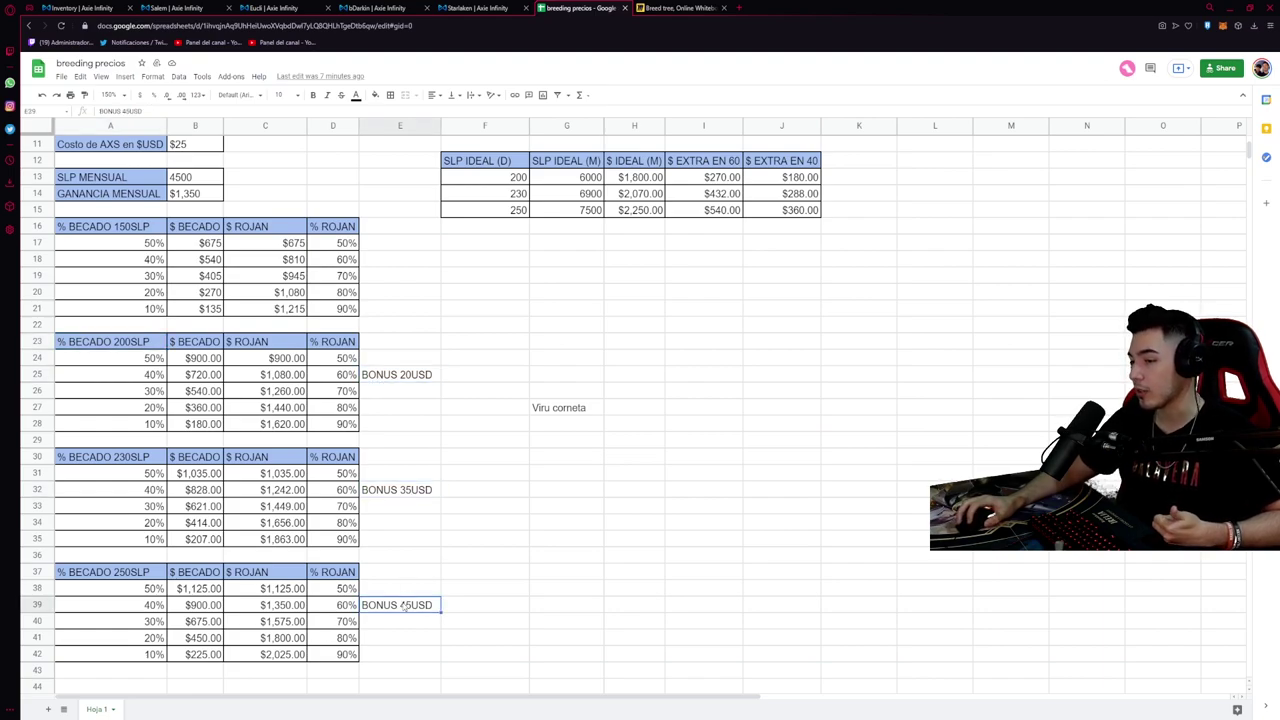
{"action": "scroll", "coordinate": [408, 507], "scroll_direction": "up", "scroll_amount": 3}
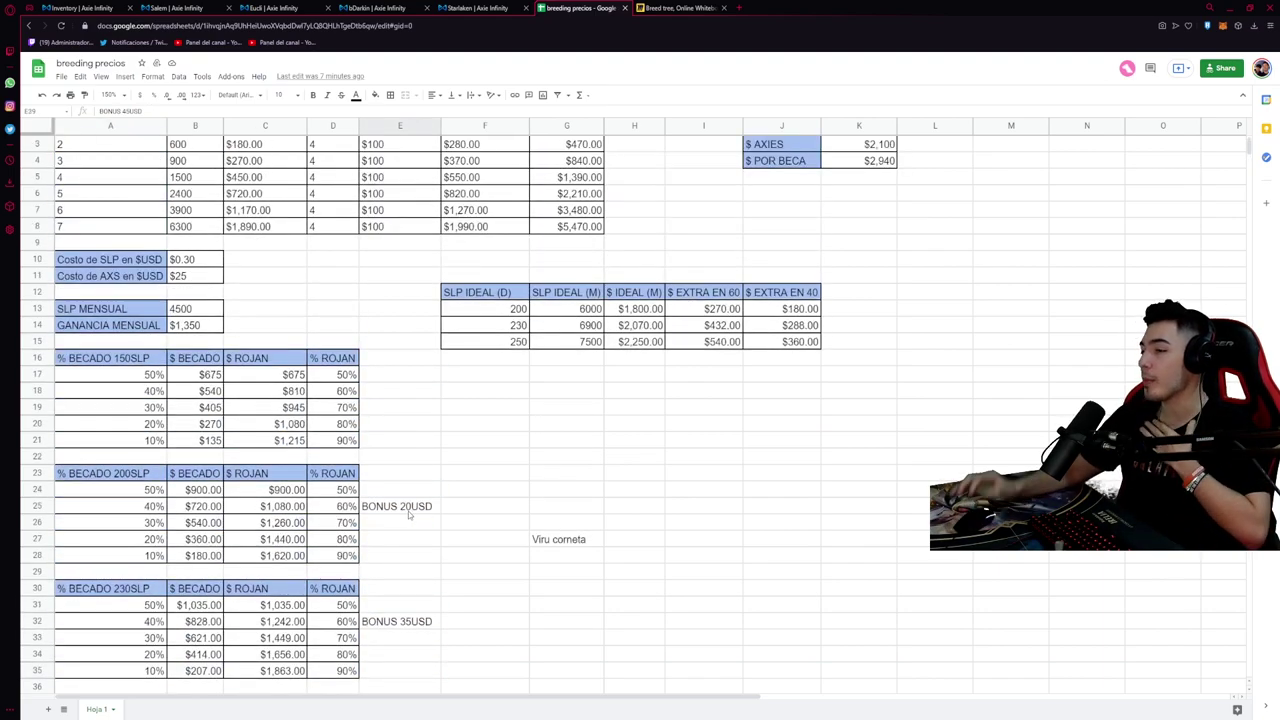
Review the 150 SLP split table and the monthly SLP value it is based on
{"action": "scroll", "coordinate": [408, 514], "scroll_direction": "up", "scroll_amount": 1}
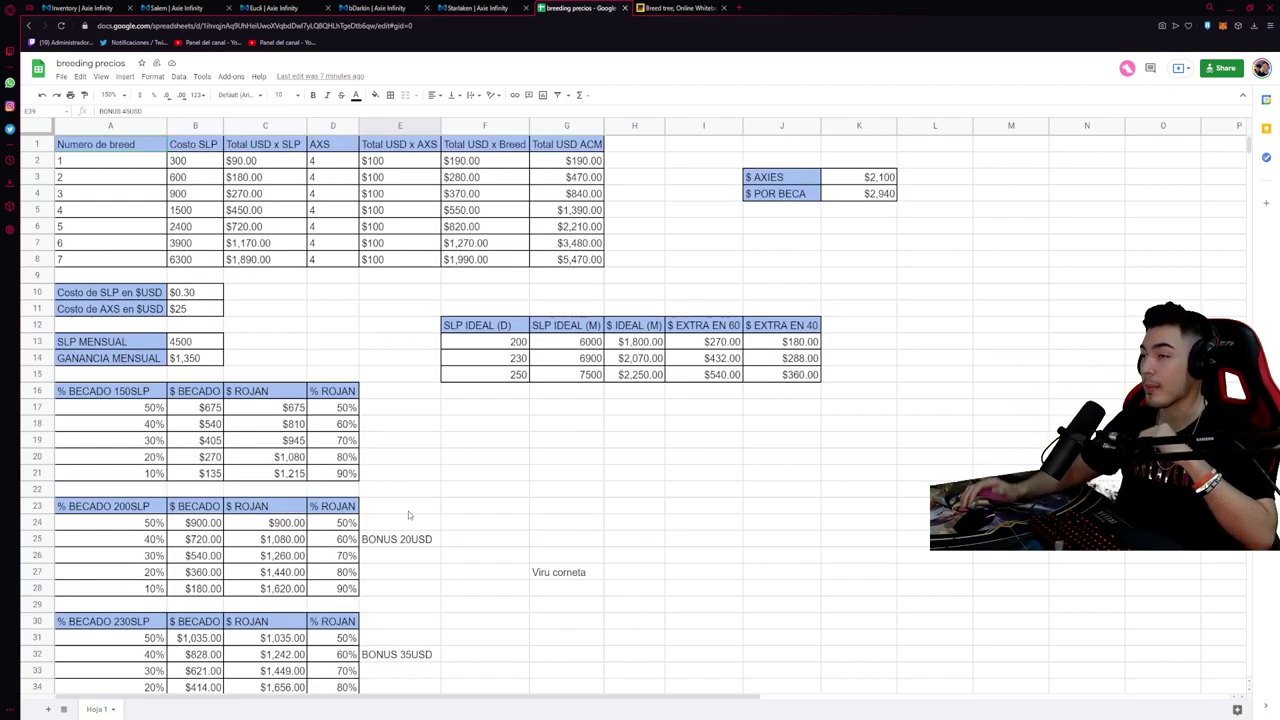
{"action": "left_click", "coordinate": [400, 440]}
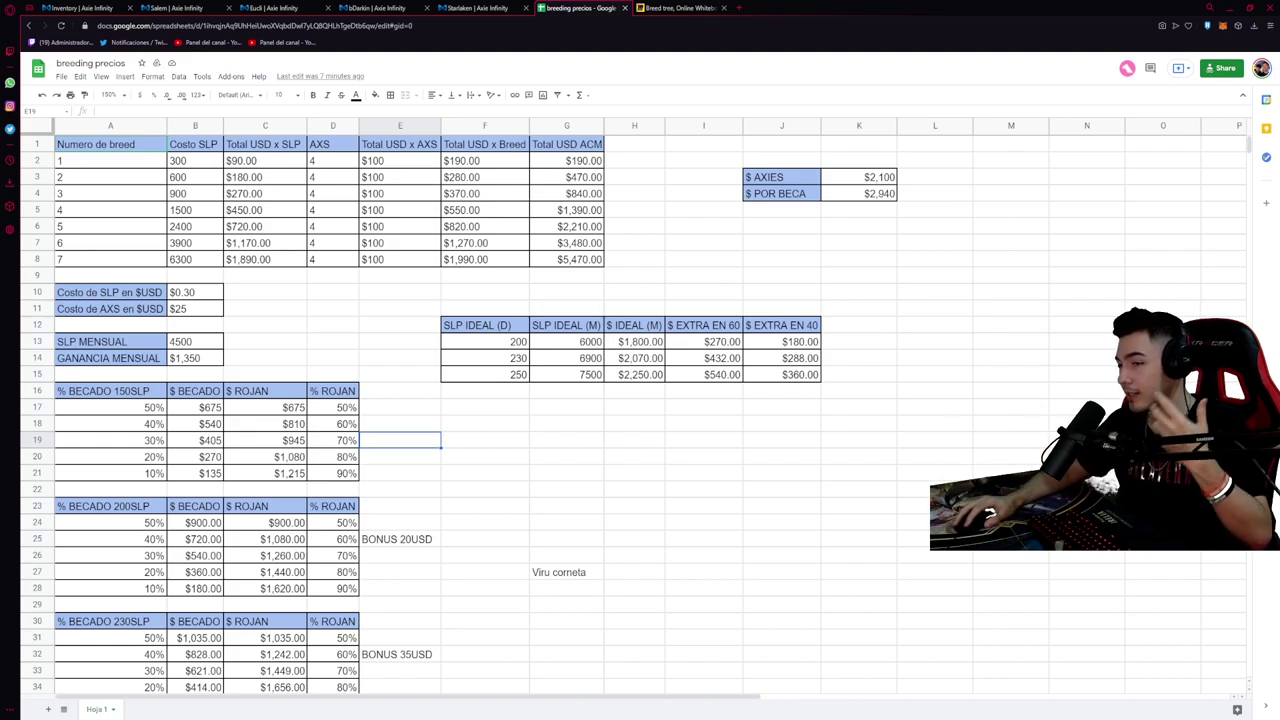
{"action": "left_click", "coordinate": [333, 354]}
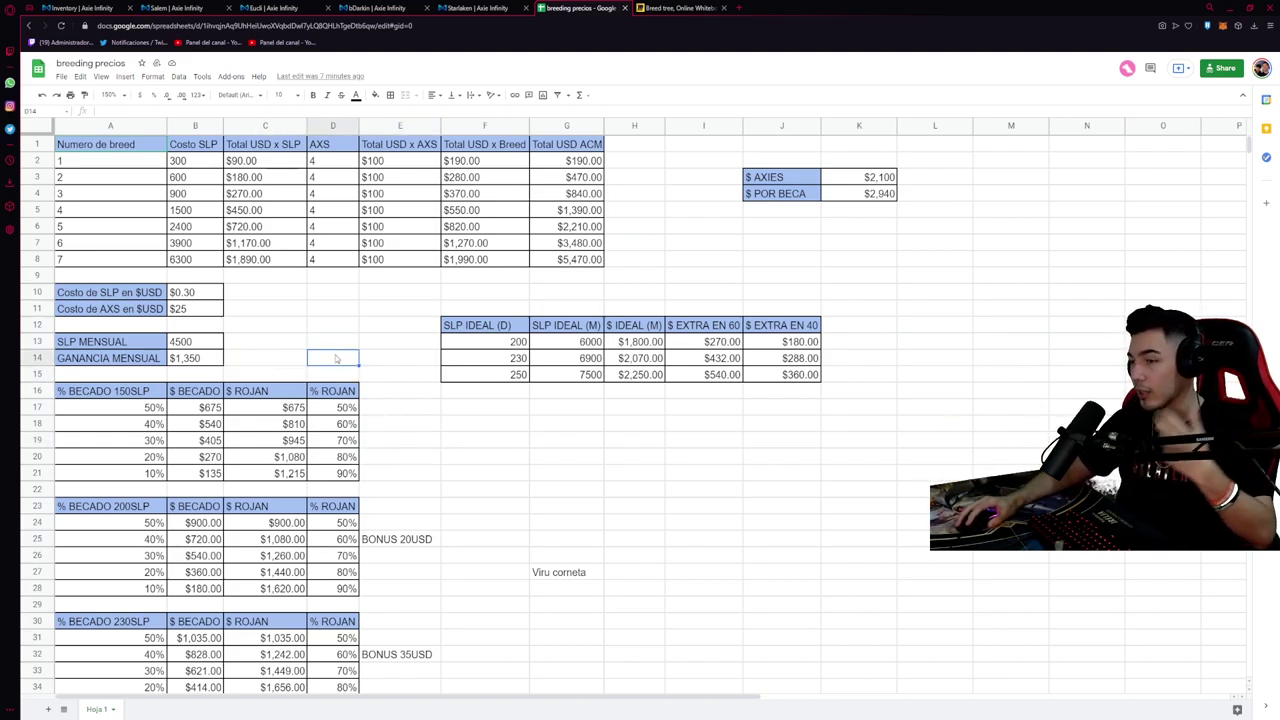
{"action": "left_click", "coordinate": [298, 341]}
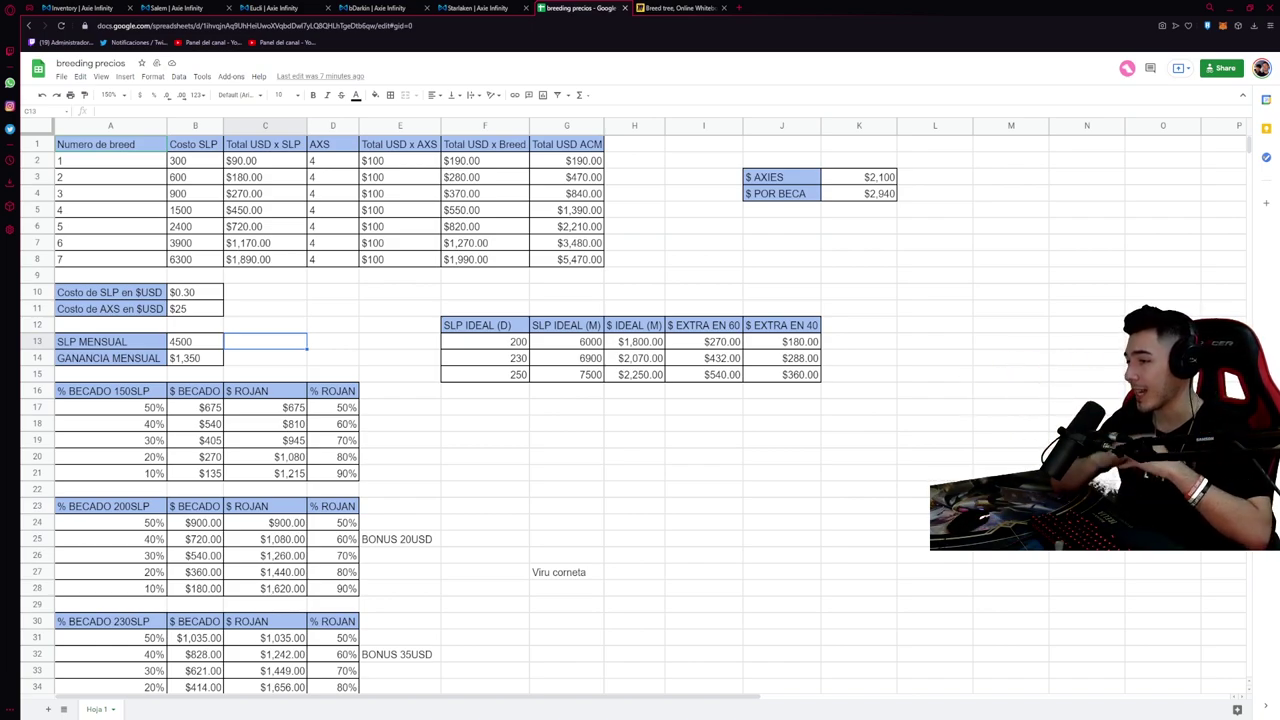
{"action": "left_click", "coordinate": [195, 341]}
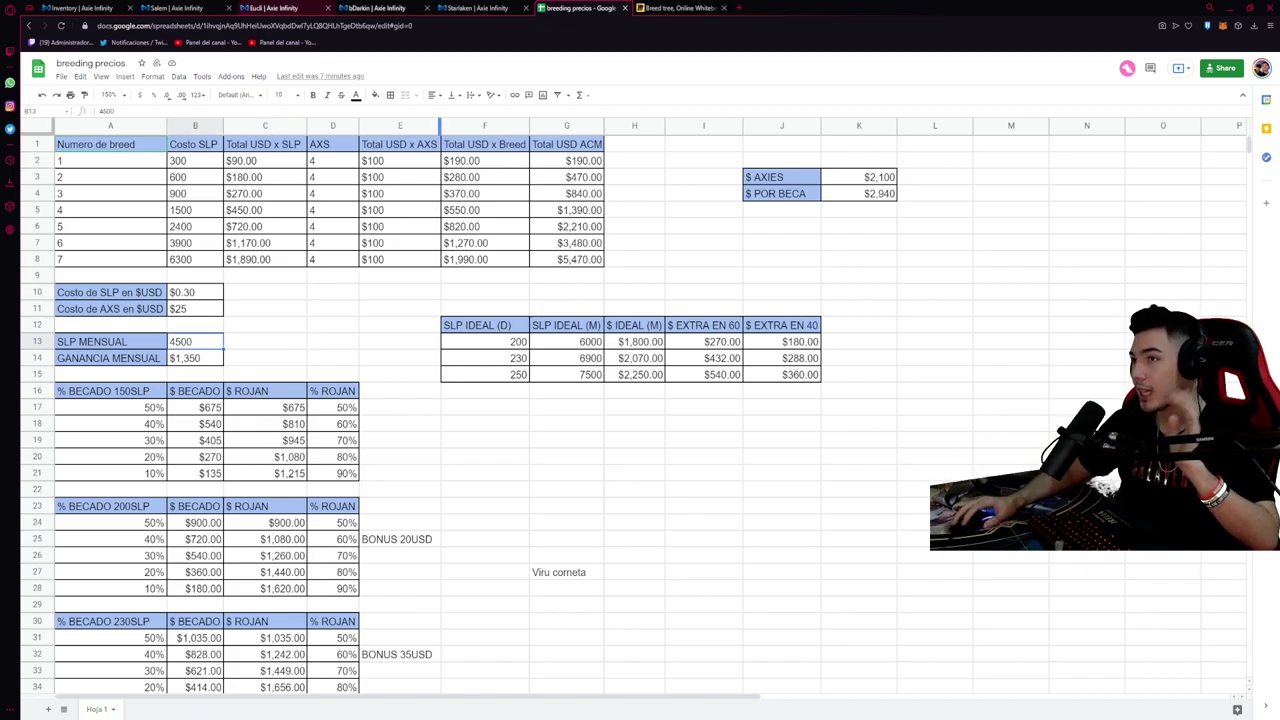
Look over the axies in the first scholar's marketplace profile and the owner's inventory, and return to the breeding precios sheet
{"action": "left_click", "coordinate": [175, 8]}
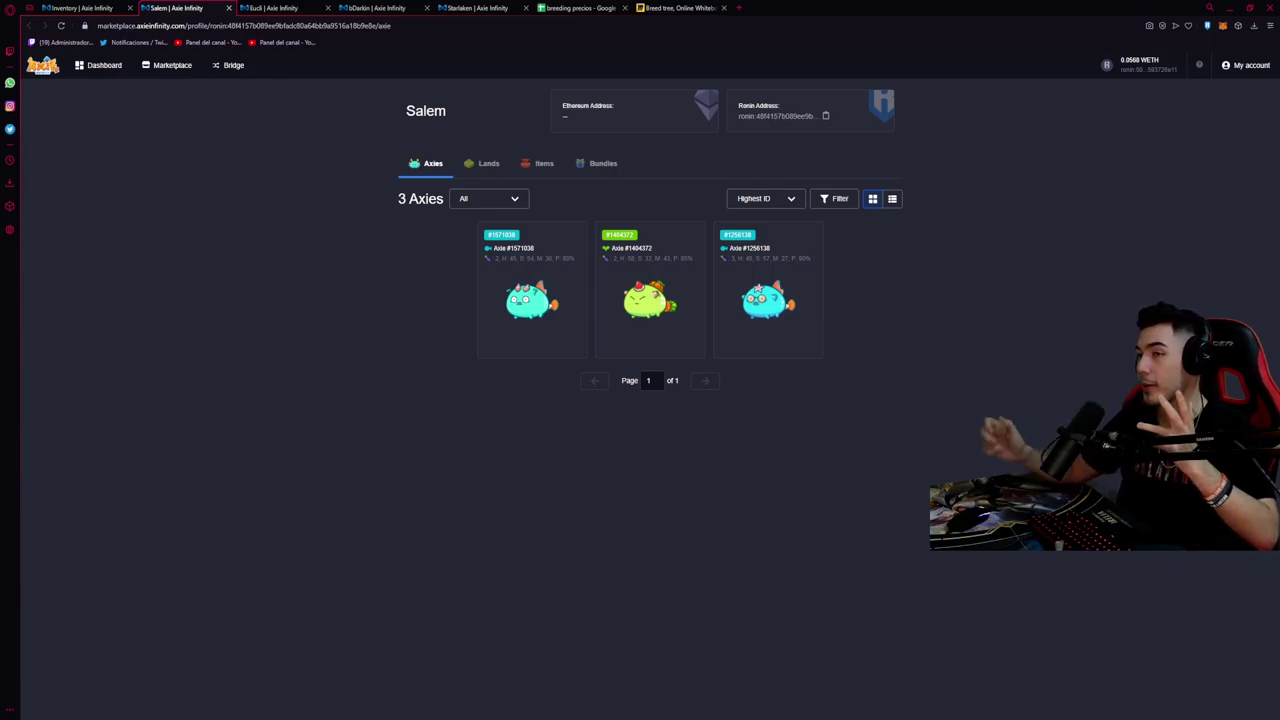
{"action": "key", "text": "ctrl+shift+Tab"}
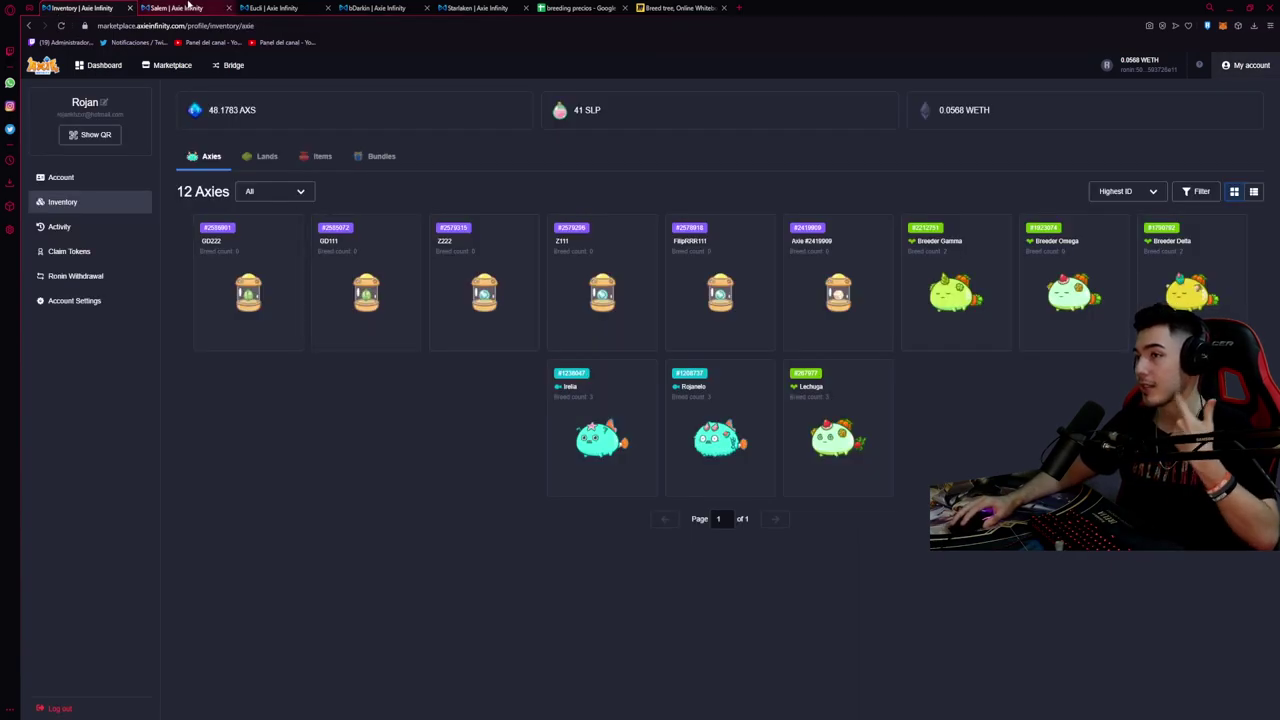
{"action": "left_click", "coordinate": [575, 7]}
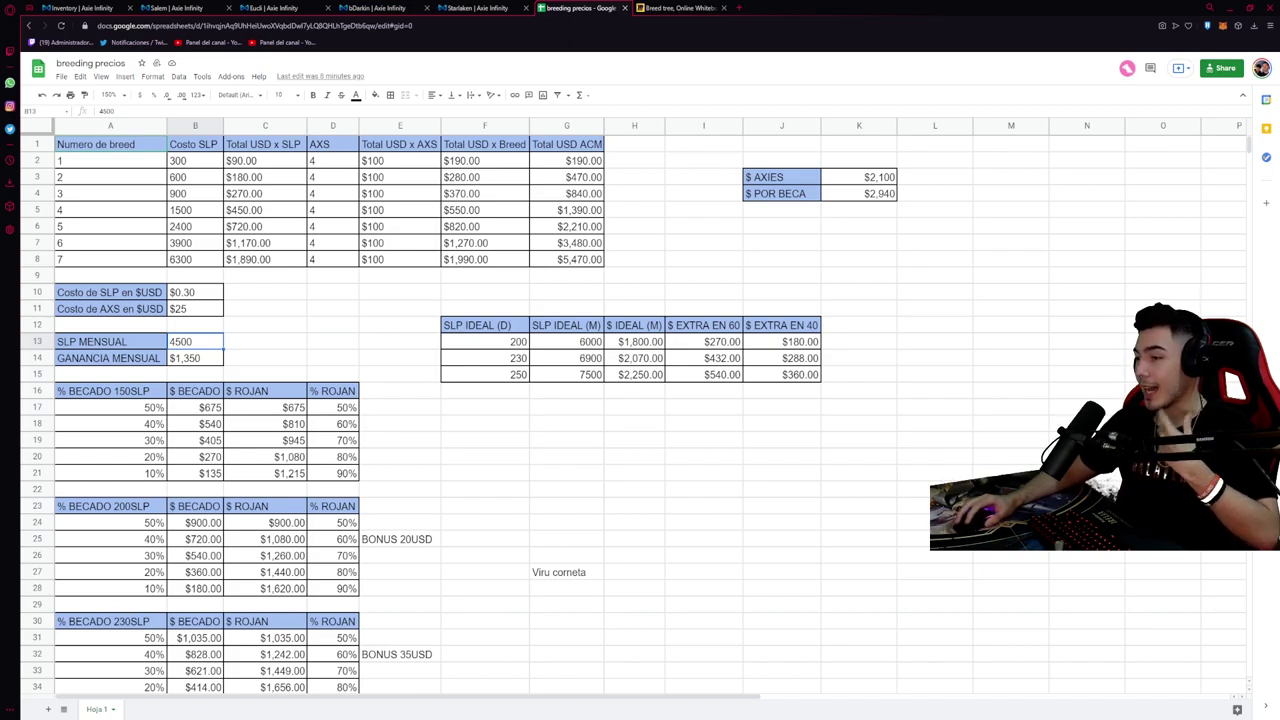
Open Calculator over the sheet and divide the monthly 4500 SLP by 2
{"action": "key", "text": "XF86Calculator"}
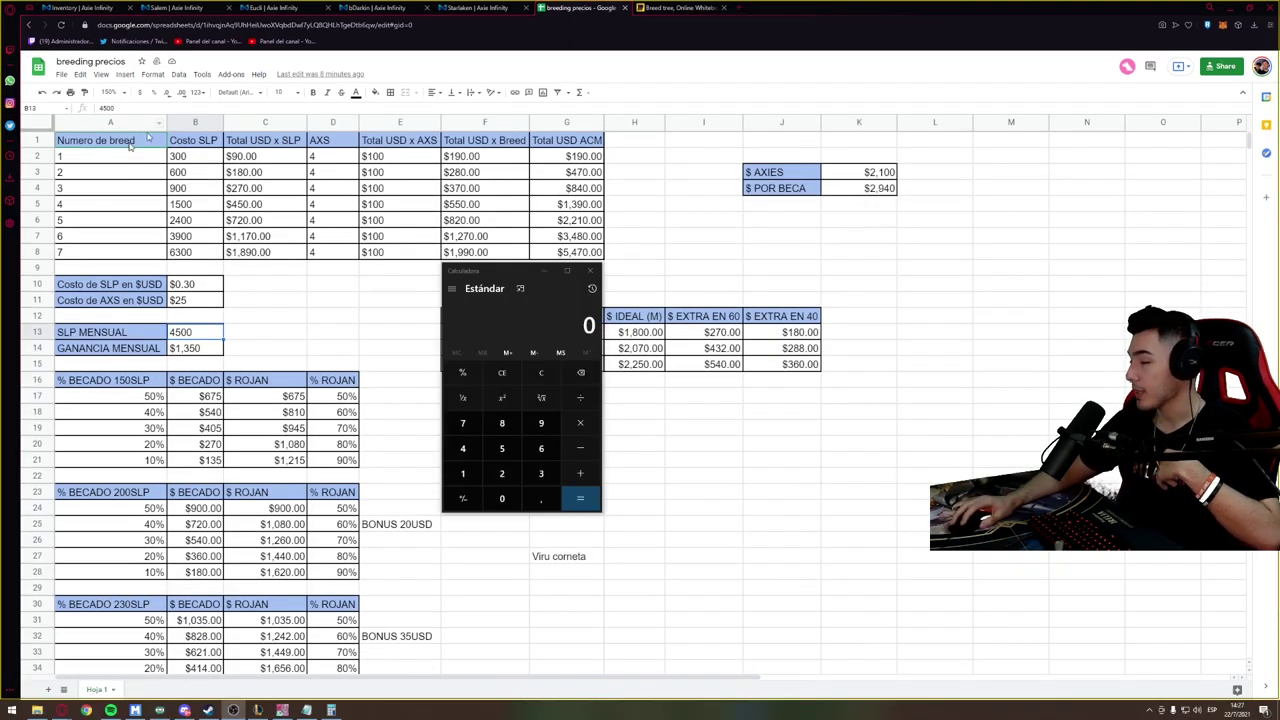
{"action": "left_click_drag", "start_coordinate": [513, 288], "coordinate": [449, 315]}
{"action": "left_click", "coordinate": [184, 333]}
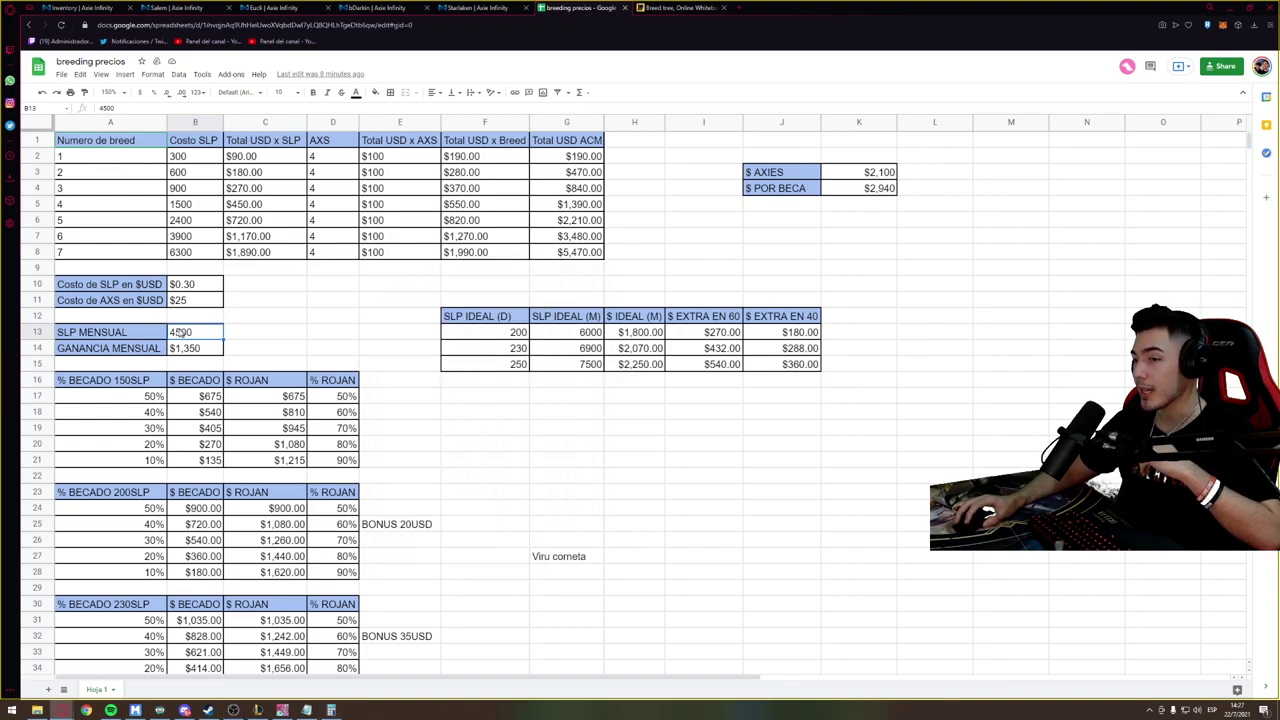
{"action": "left_click", "coordinate": [331, 711]}
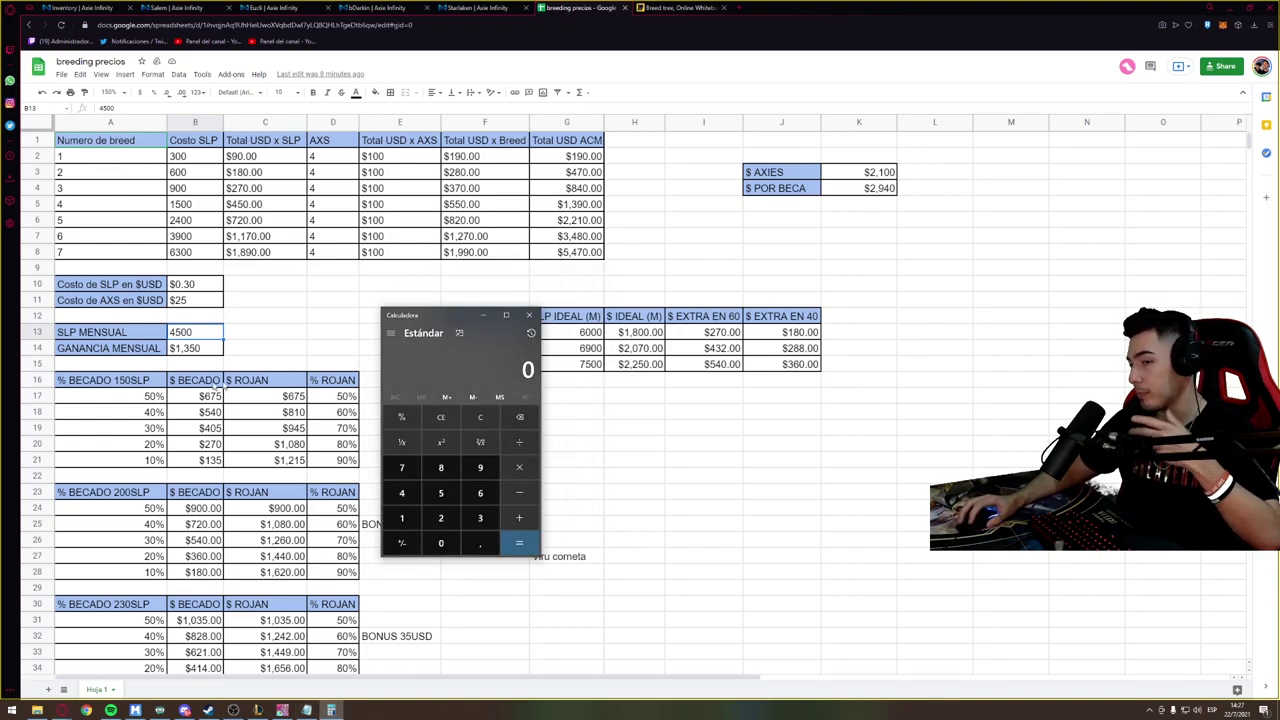
{"action": "left_click", "coordinate": [262, 398]}
{"action": "left_click", "coordinate": [331, 711]}
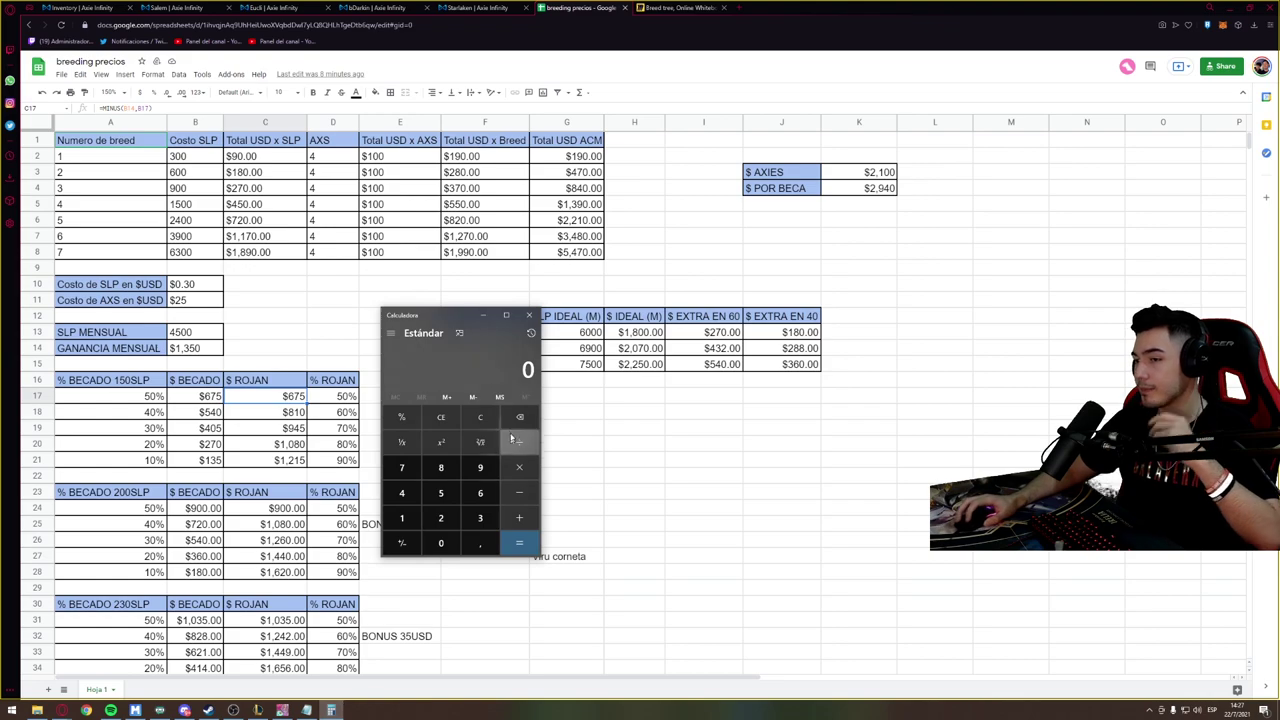
{"action": "left_click", "coordinate": [402, 492]}
{"action": "left_click", "coordinate": [440, 492]}
{"action": "left_click", "coordinate": [433, 548]}
{"action": "left_click", "coordinate": [433, 548]}
{"action": "left_click", "coordinate": [519, 442]}
{"action": "left_click", "coordinate": [440, 517]}
{"action": "left_click", "coordinate": [521, 541]}
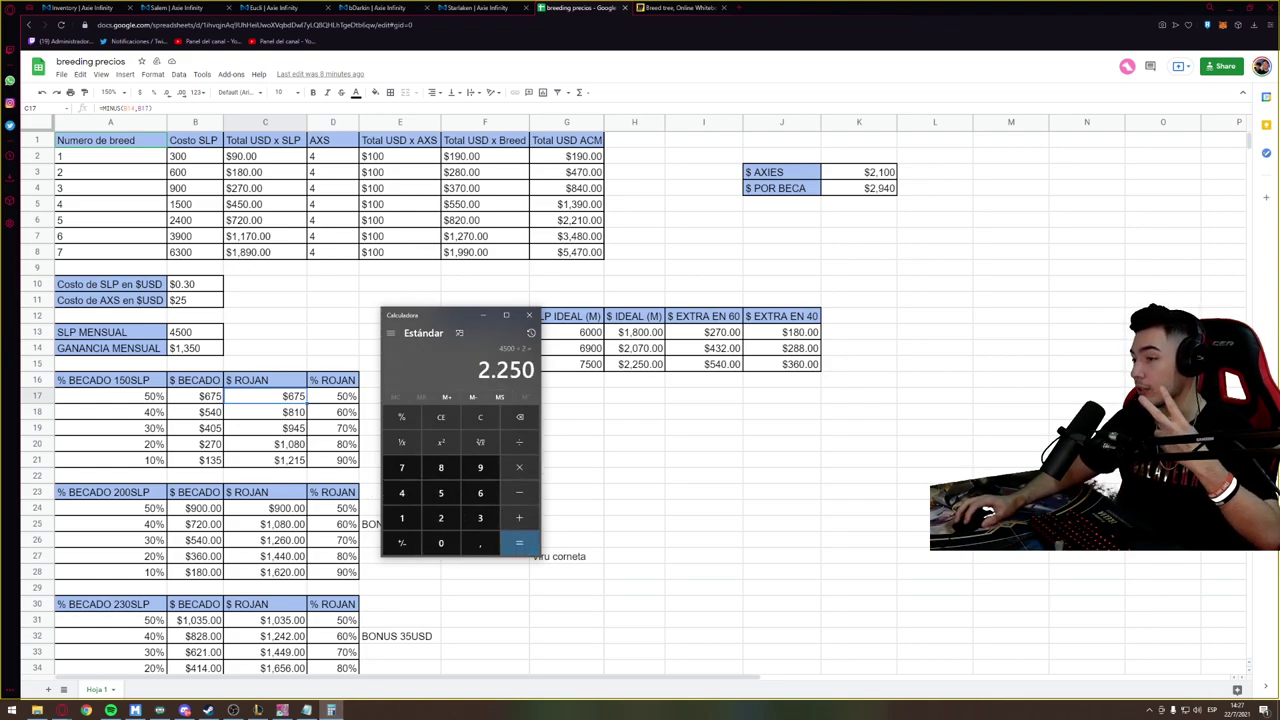
Highlight the halved amount and compare it with the monthly SLP cell, then clear and close Calculator
{"action": "mouse_move", "coordinate": [478, 372]}
{"action": "left_mouse_down"}
{"action": "mouse_move", "coordinate": [535, 372]}
{"action": "mouse_move", "coordinate": [478, 372]}
{"action": "left_mouse_up"}
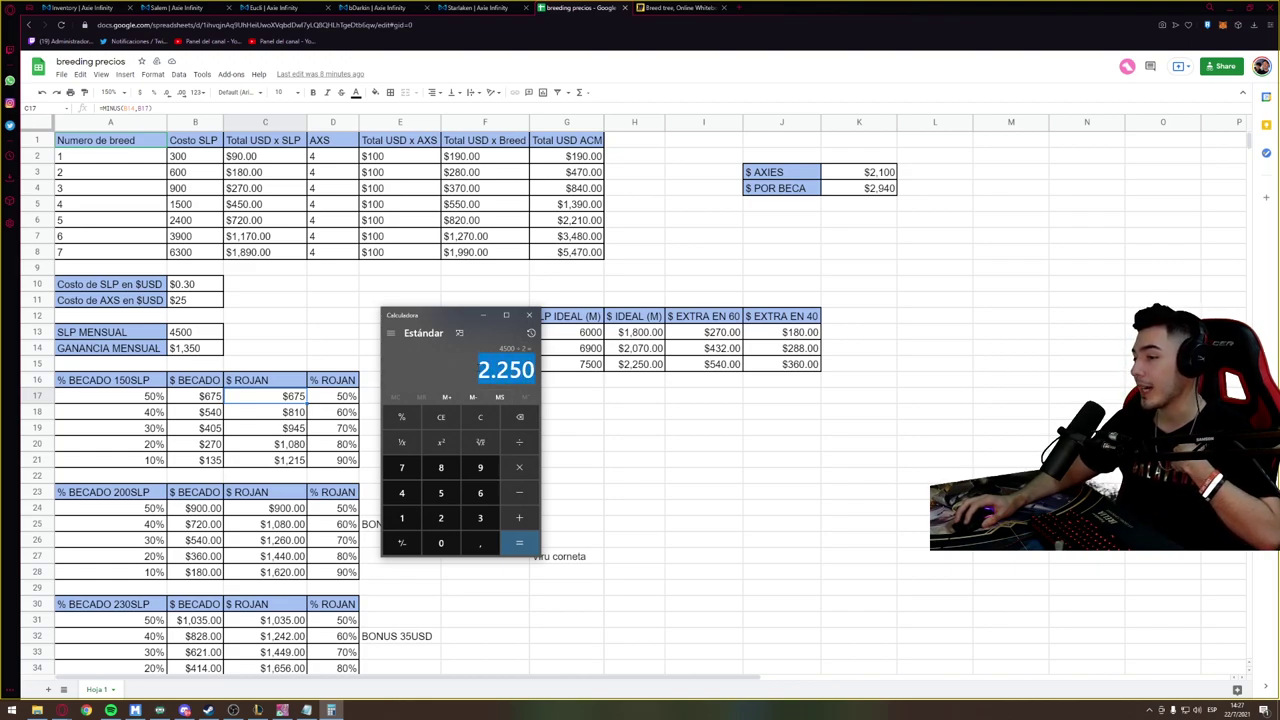
{"action": "left_click", "coordinate": [199, 333]}
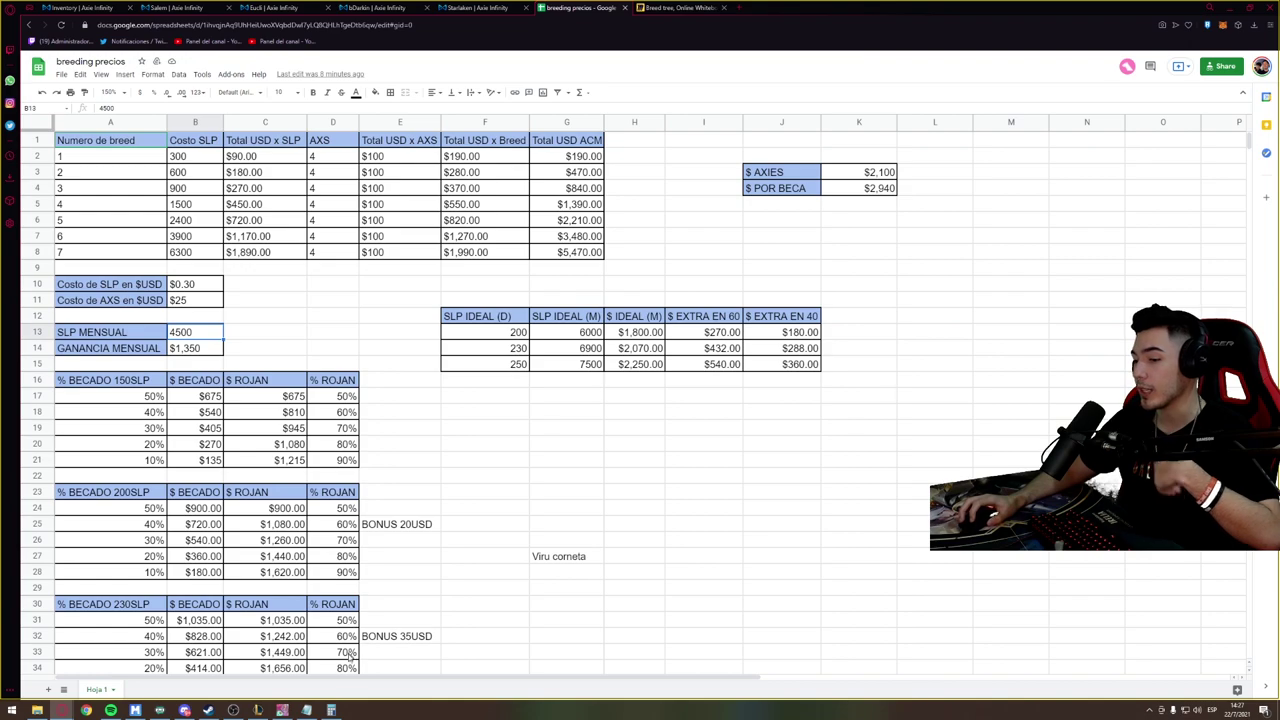
{"action": "left_click", "coordinate": [333, 710]}
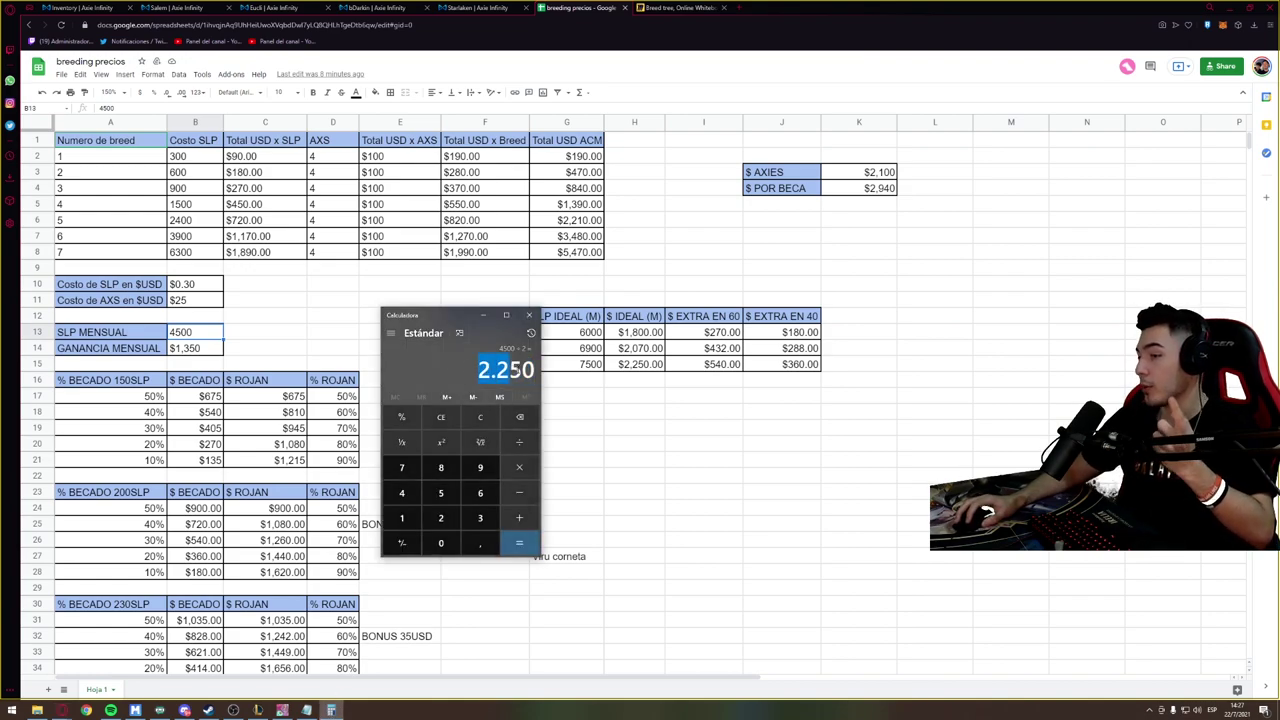
{"action": "key", "text": "ctrl+c"}
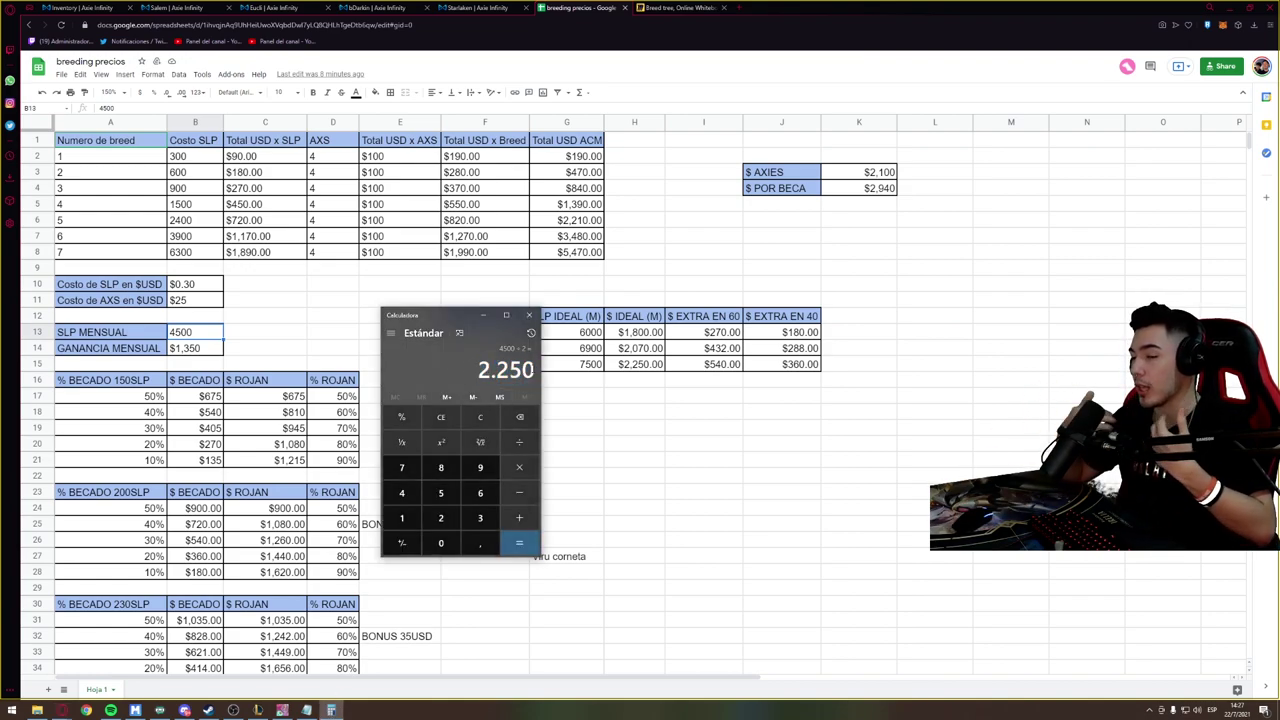
{"action": "key", "text": "ctrl+c"}
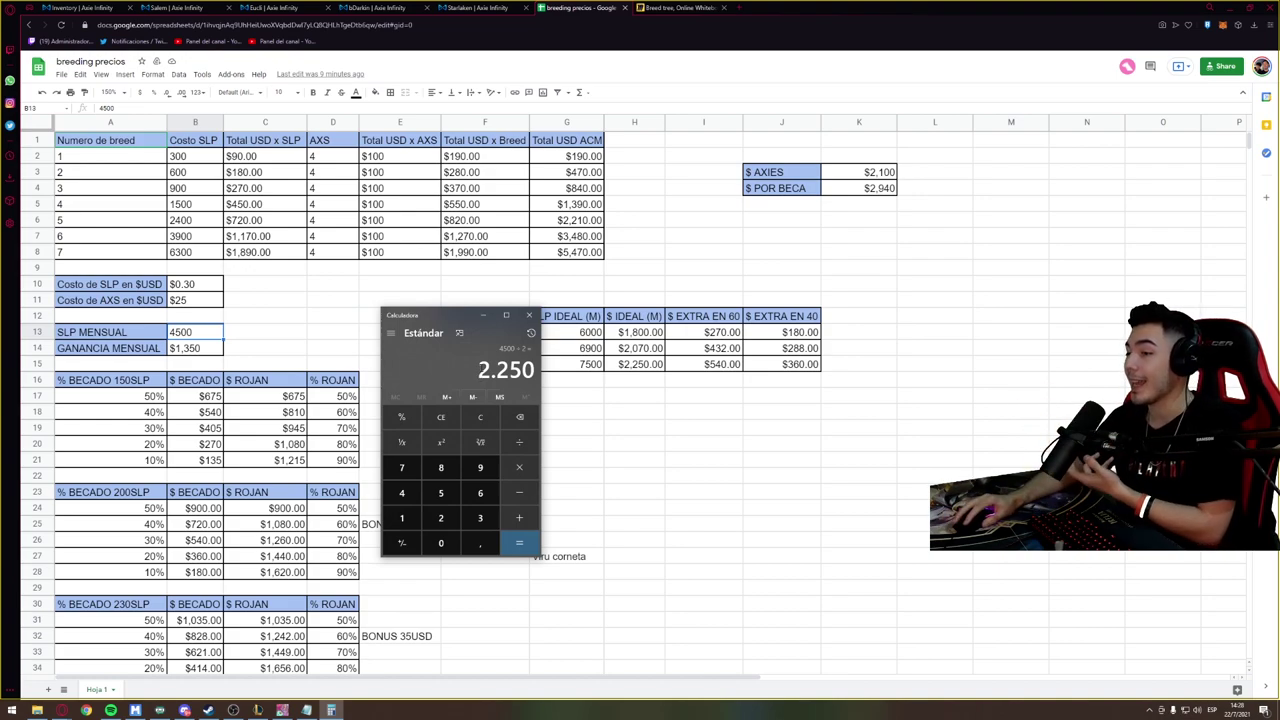
{"action": "mouse_move", "coordinate": [533, 369]}
{"action": "left_mouse_down"}
{"action": "mouse_move", "coordinate": [478, 369]}
{"action": "mouse_move", "coordinate": [535, 369]}
{"action": "left_mouse_up"}
{"action": "left_click", "coordinate": [529, 370]}
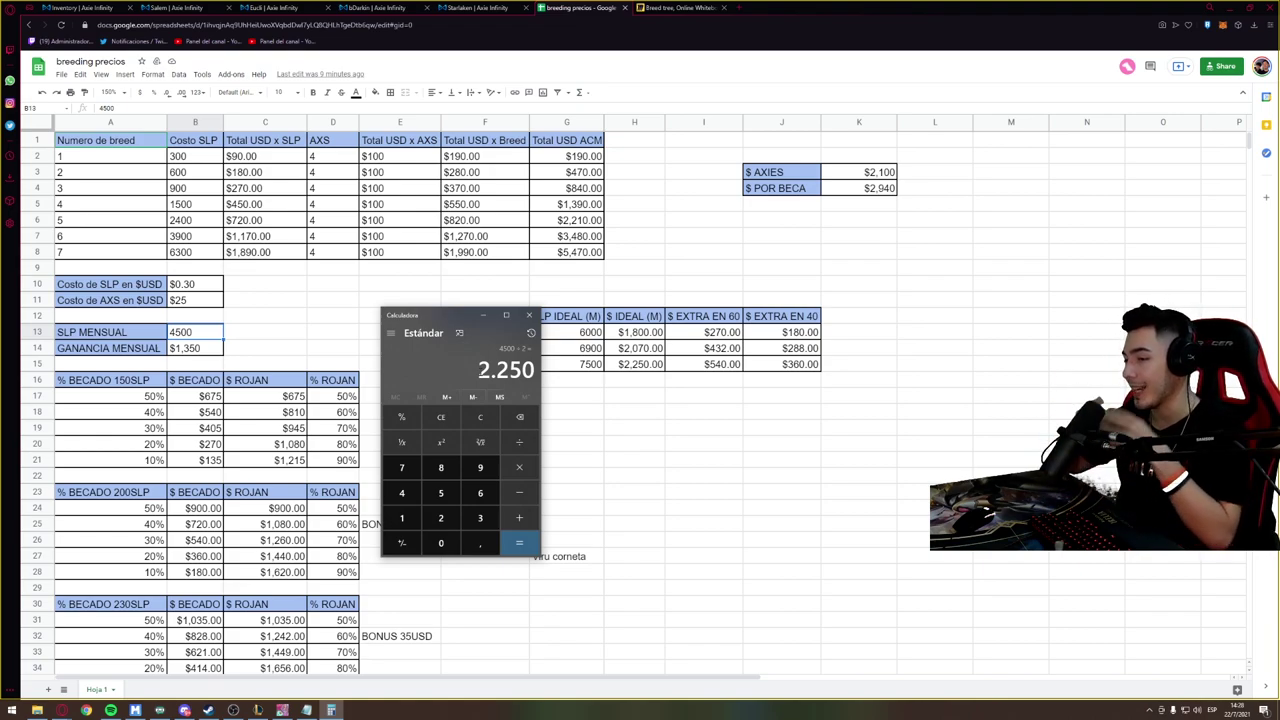
{"action": "left_click", "coordinate": [472, 417]}
{"action": "left_click_drag", "start_coordinate": [439, 322], "coordinate": [900, 307]}
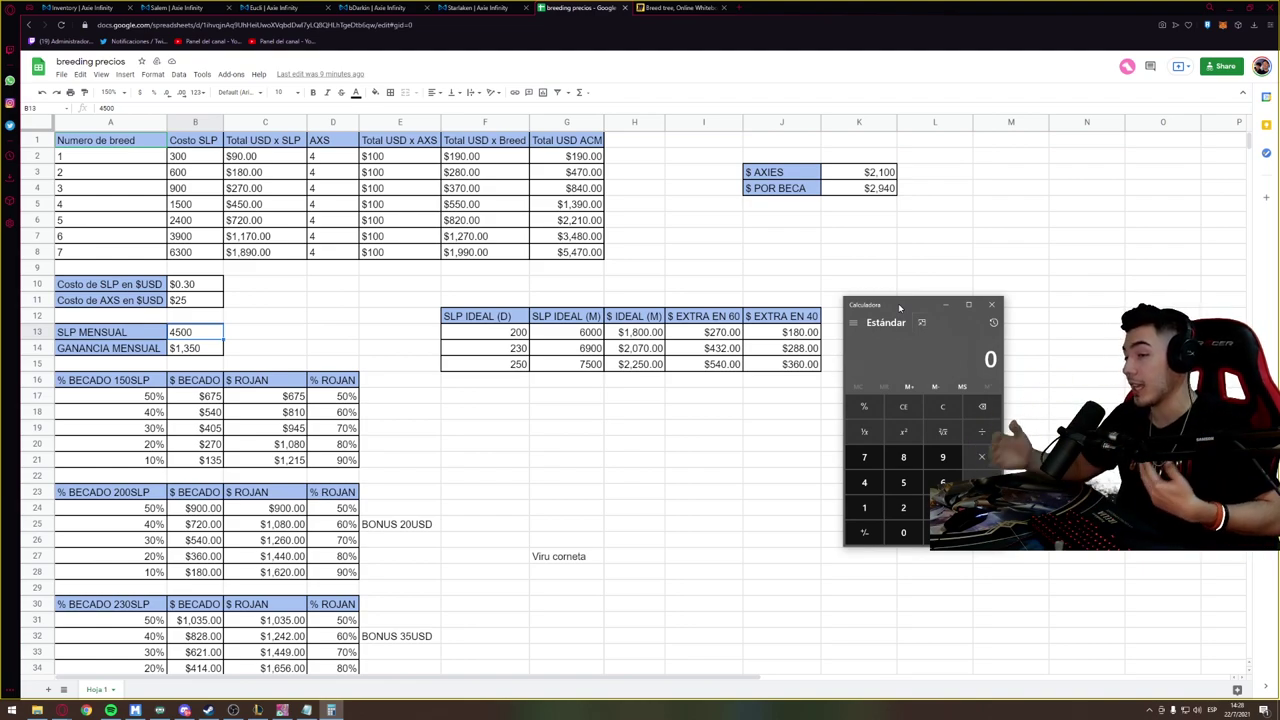
{"action": "left_click", "coordinate": [991, 304]}
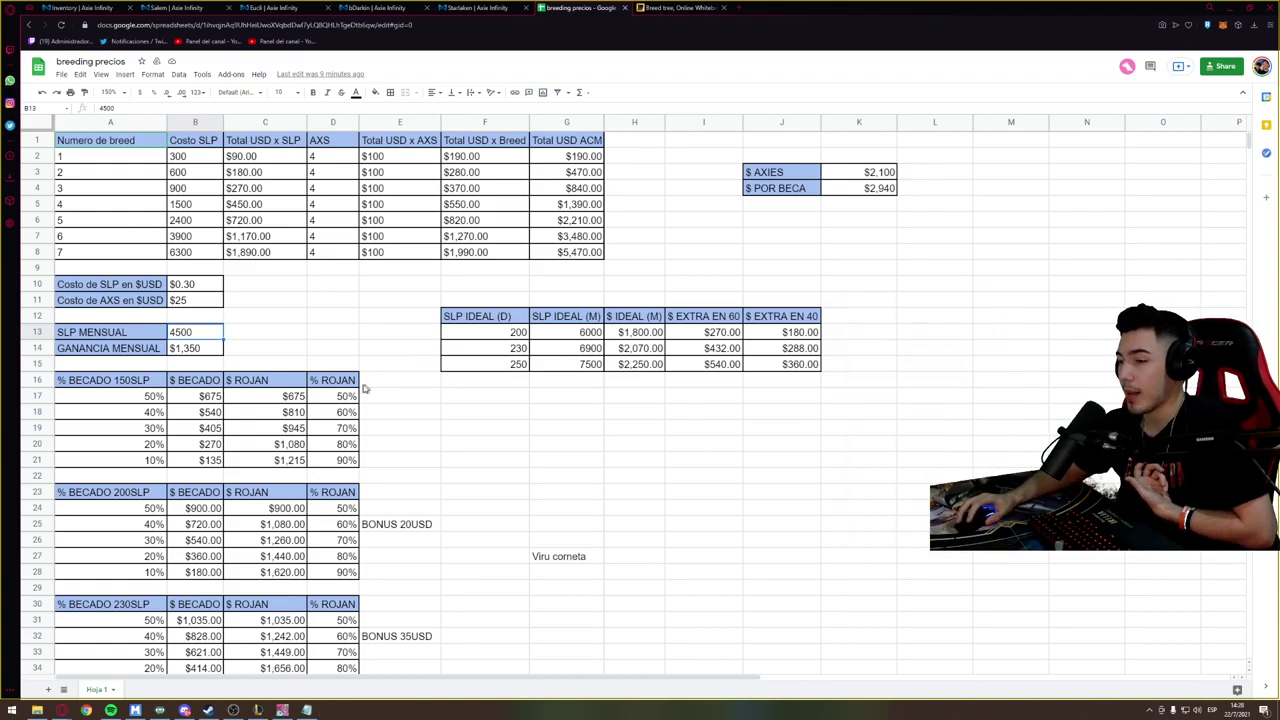
Point out the owner's amount at the 50% split in the 150 SLP table
{"action": "left_click", "coordinate": [280, 400]}
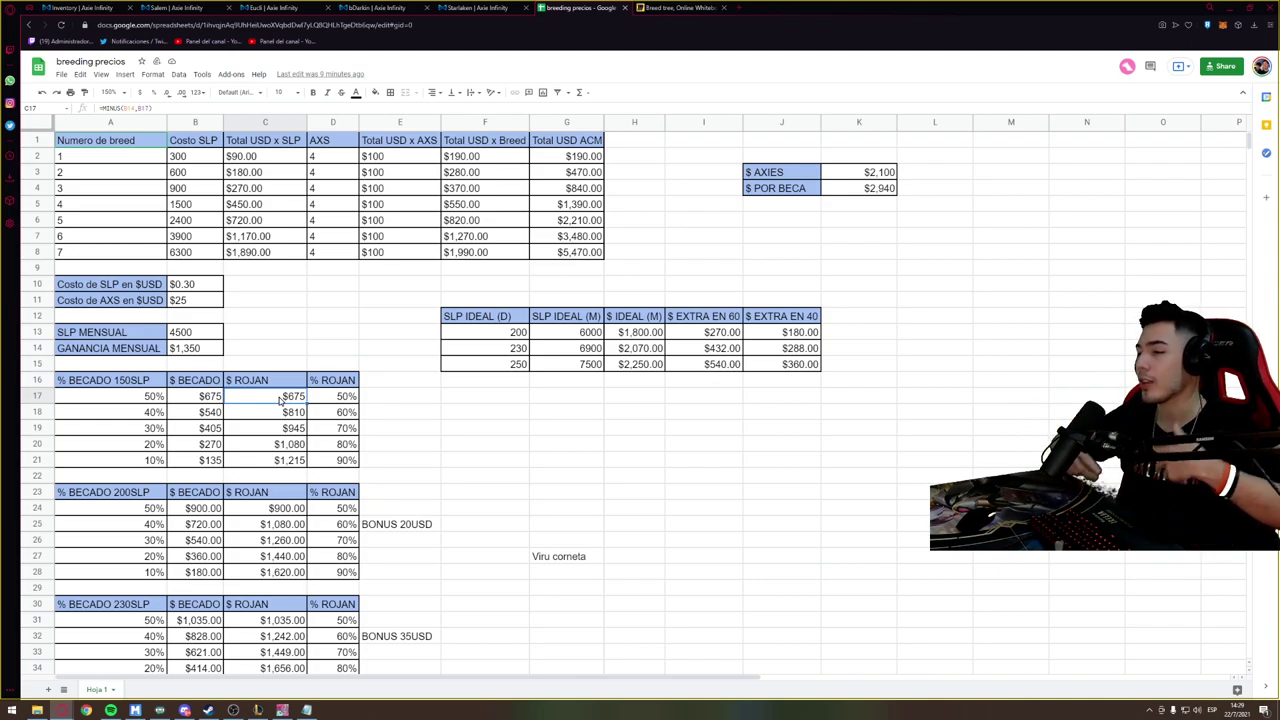
{"action": "left_click", "coordinate": [271, 405]}
{"action": "left_click", "coordinate": [271, 400]}
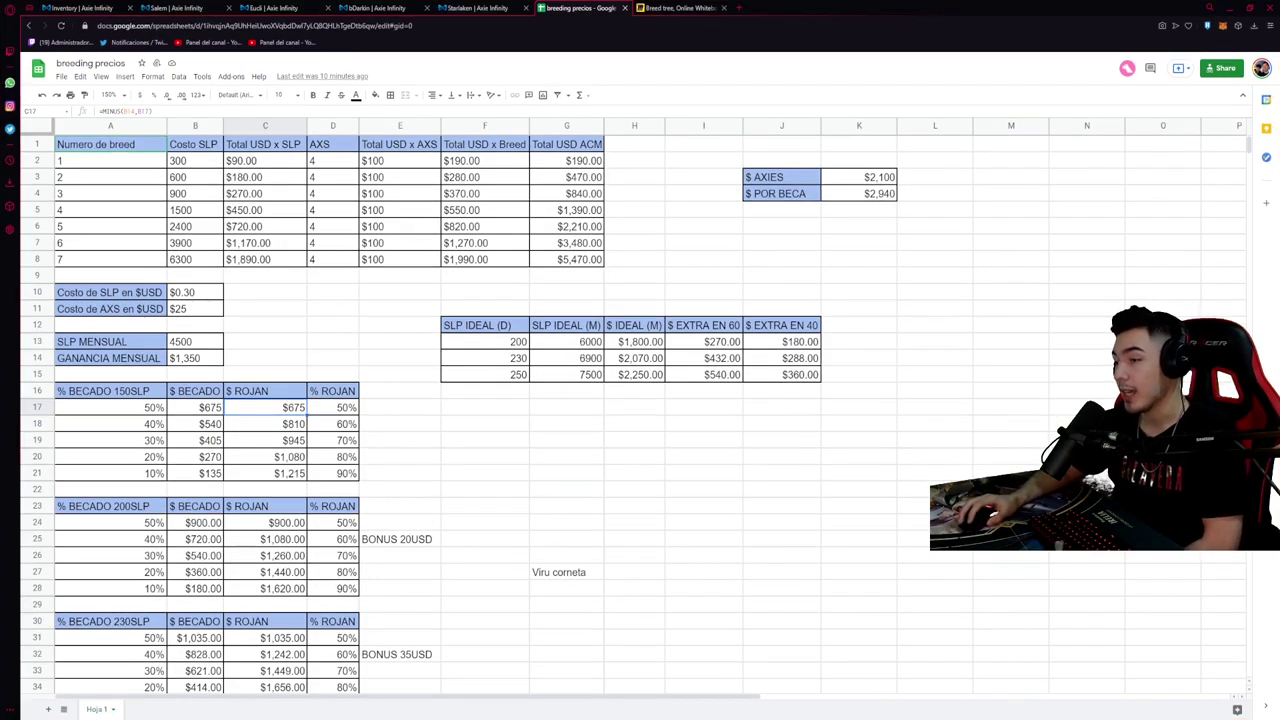
{"action": "left_click", "coordinate": [417, 418]}
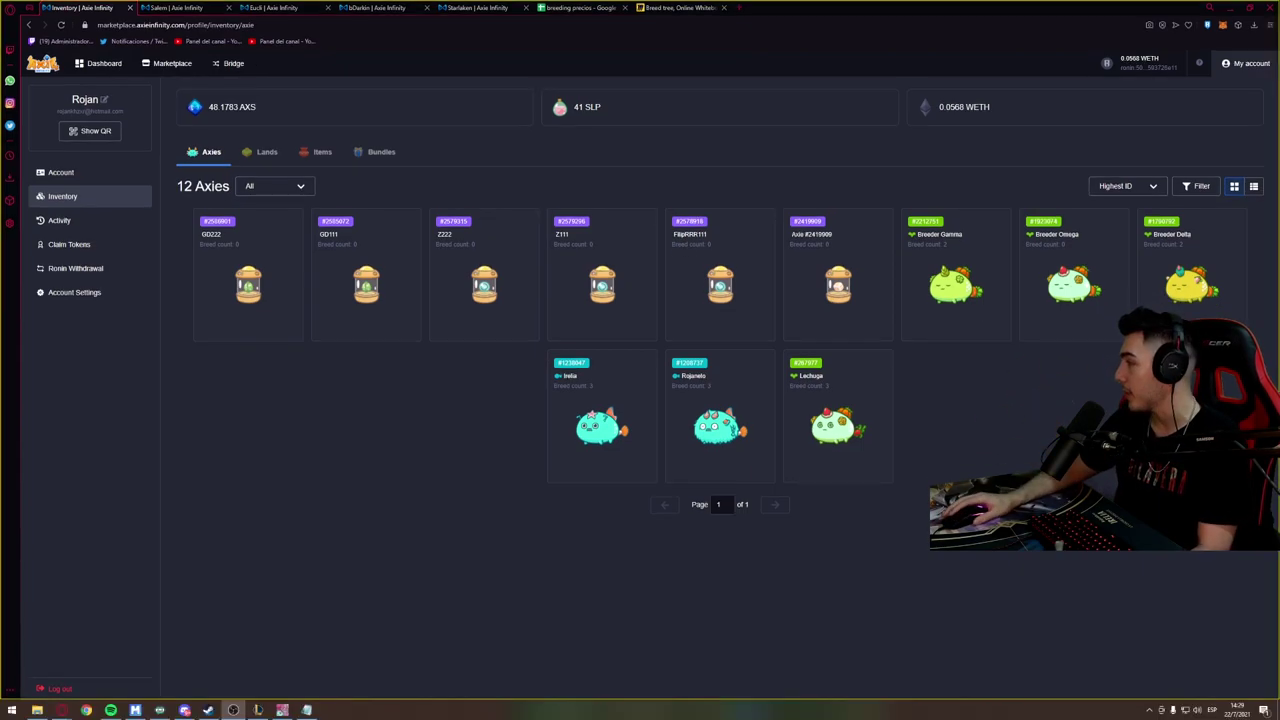
Create a Ronin wallet account named "Beca #5 kktua" and select it as the active account
{"action": "left_click", "coordinate": [1208, 25]}
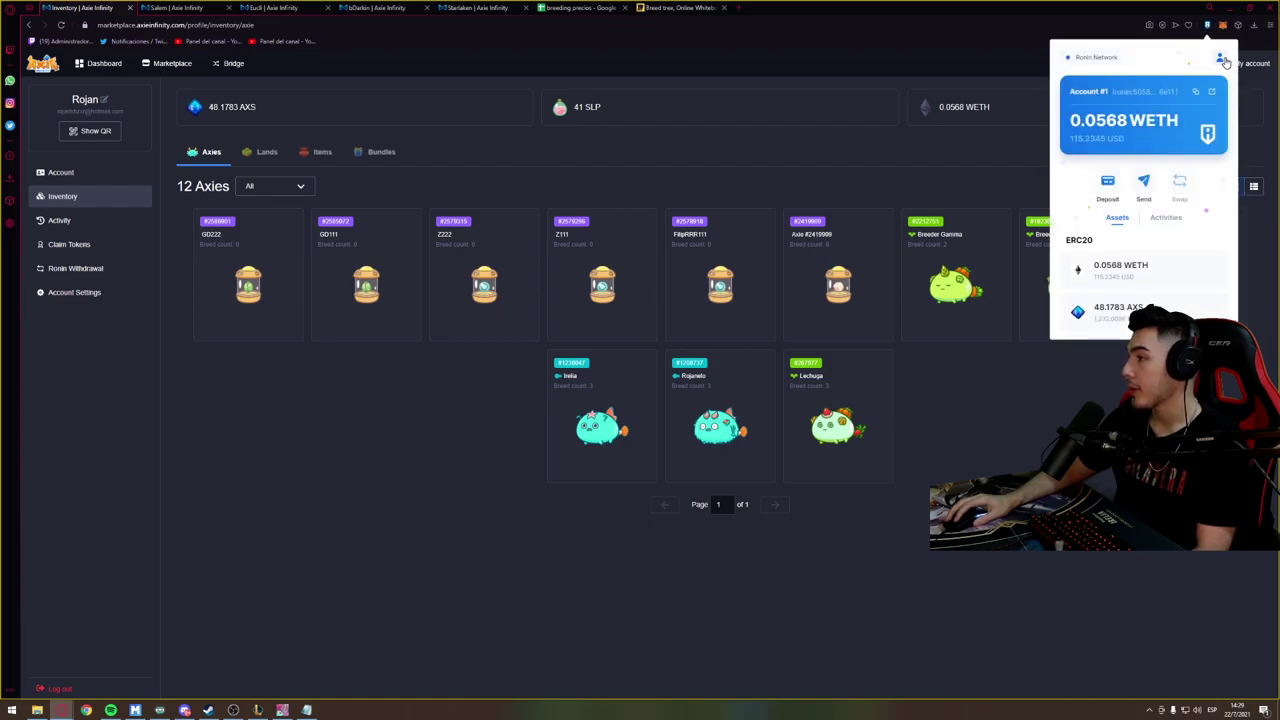
{"action": "left_click", "coordinate": [1220, 62]}
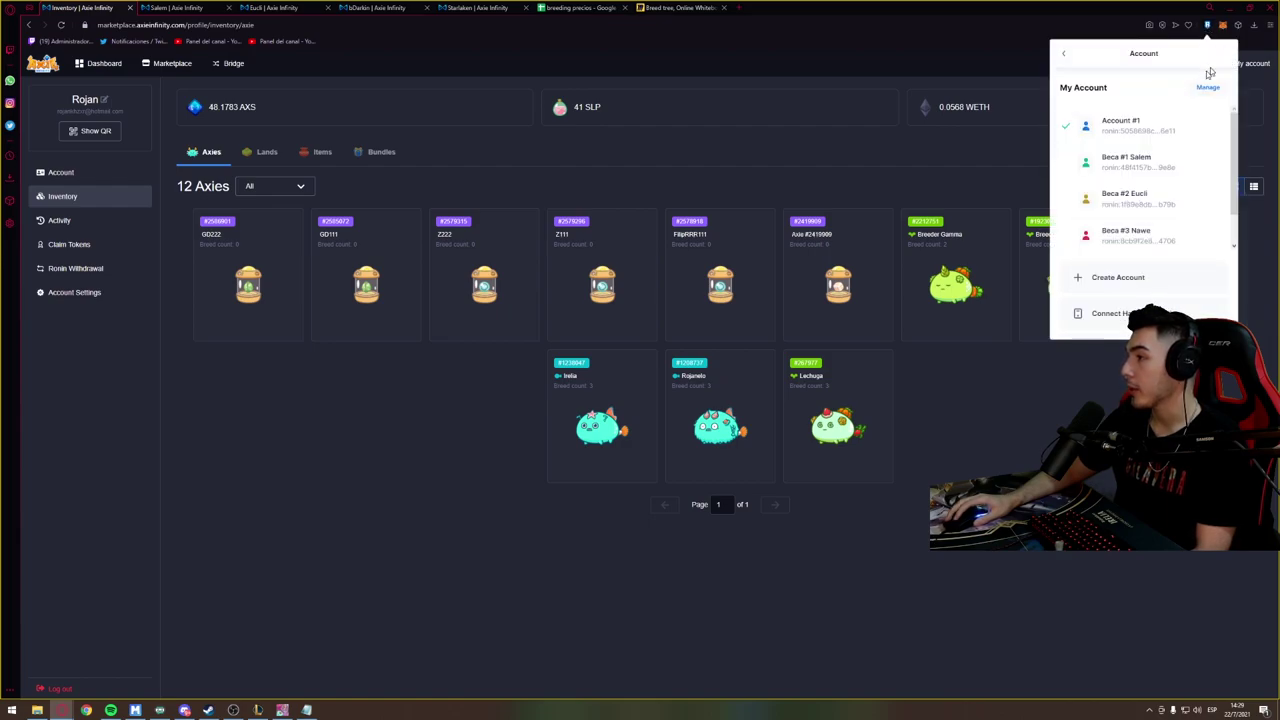
{"action": "left_click", "coordinate": [1121, 272]}
{"action": "key", "text": "ctrl+a"}
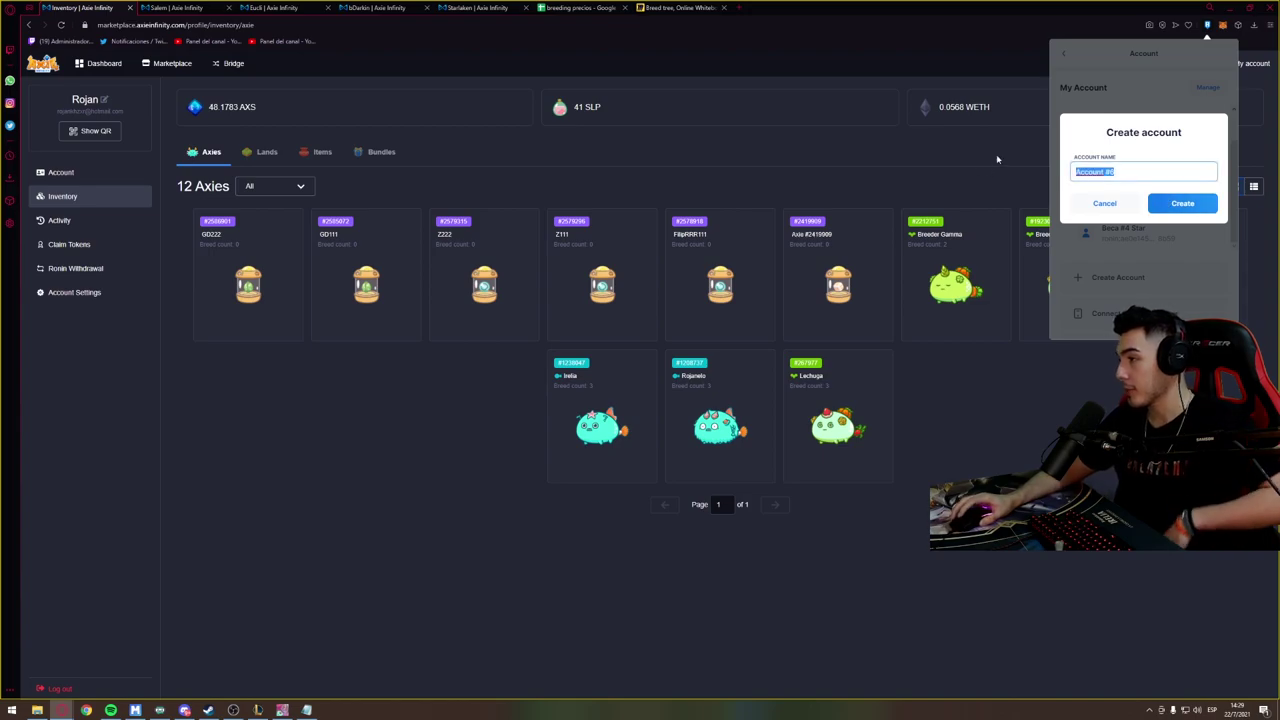
{"action": "type", "text": "Beca"}
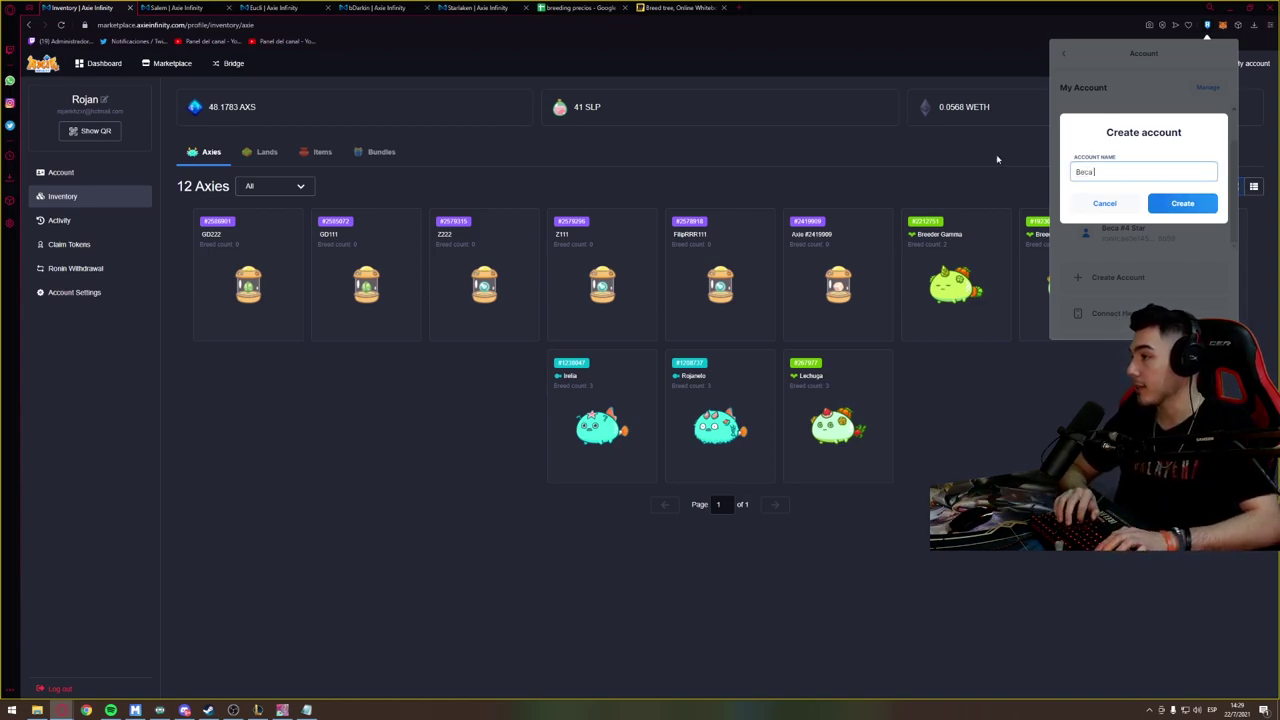
{"action": "type", "text": " #5 kk"}
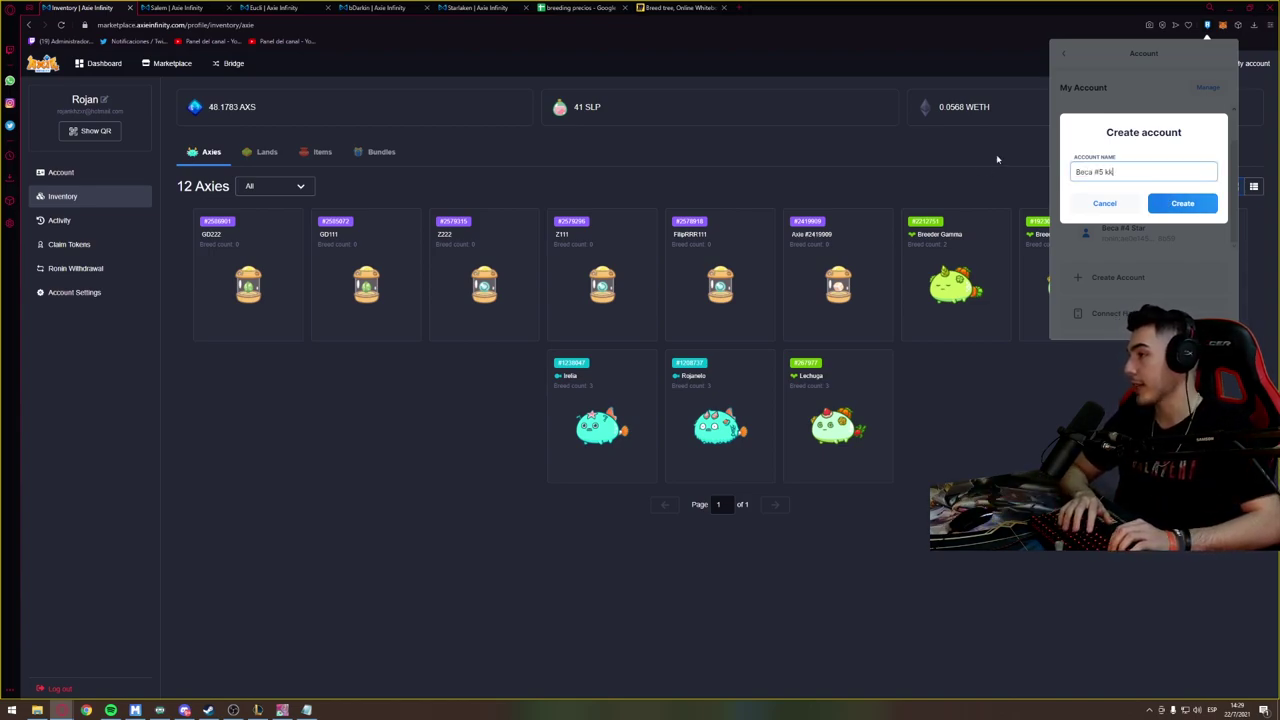
{"action": "type", "text": "lua"}
{"action": "left_click", "coordinate": [1182, 203]}
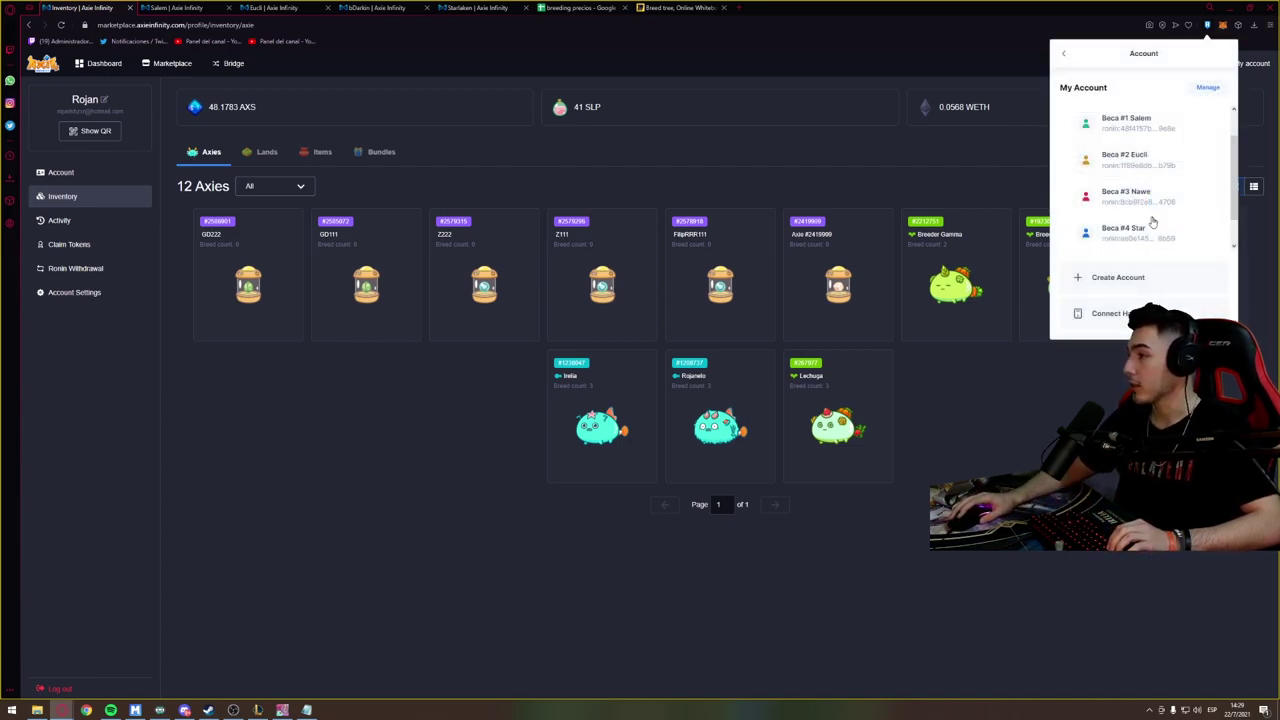
{"action": "scroll", "coordinate": [1160, 210], "scroll_direction": "down", "scroll_amount": 1}
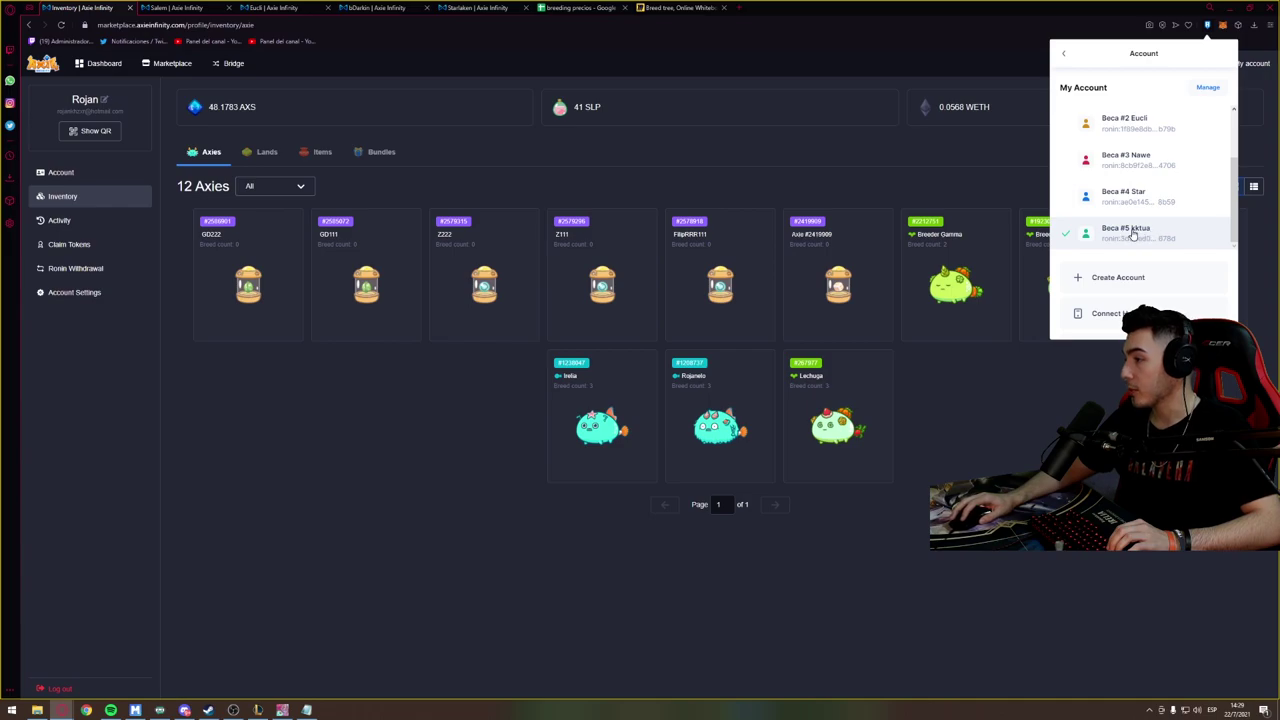
{"action": "left_click", "coordinate": [1133, 232]}
Log out of the current marketplace account and log in with Ronin Wallet, approving the wallet's request
{"action": "left_click", "coordinate": [55, 652]}
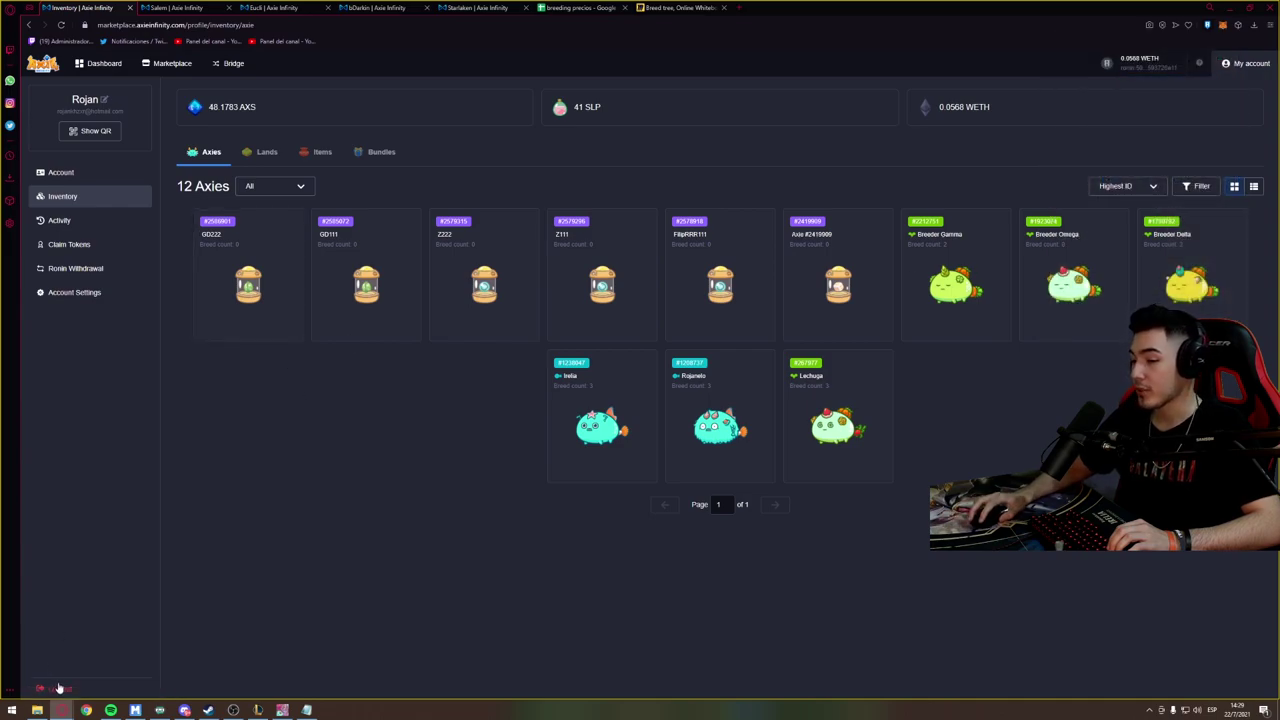
{"action": "left_click", "coordinate": [58, 688]}
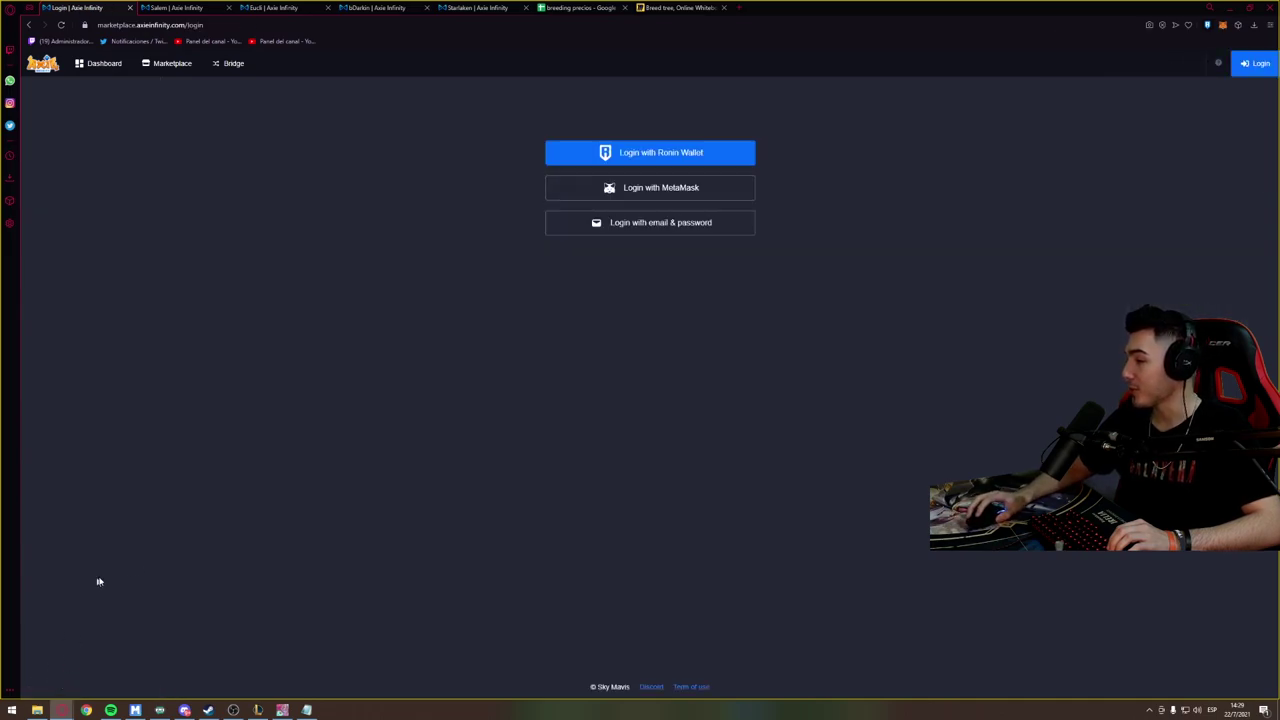
{"action": "left_click", "coordinate": [632, 155]}
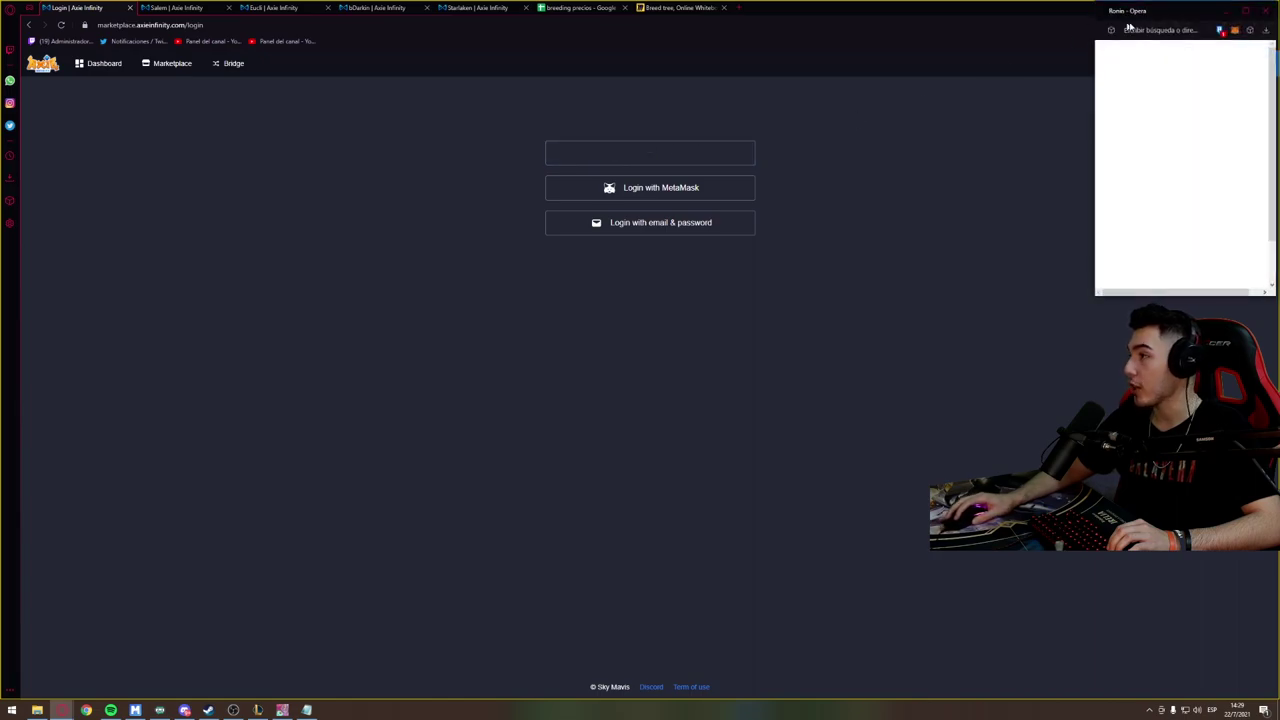
{"action": "left_click", "coordinate": [1120, 320]}
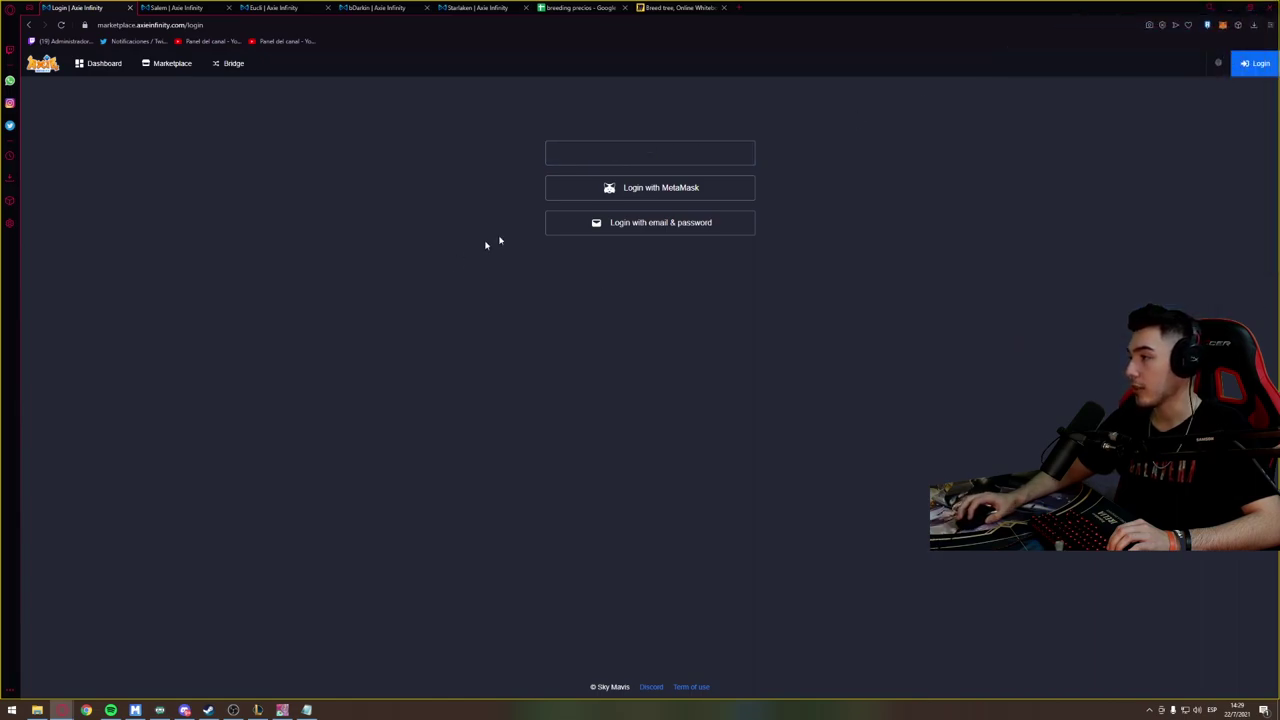
Name the new marketplace profile "Kktua87" and save it
{"action": "key", "text": "ctrl+a"}
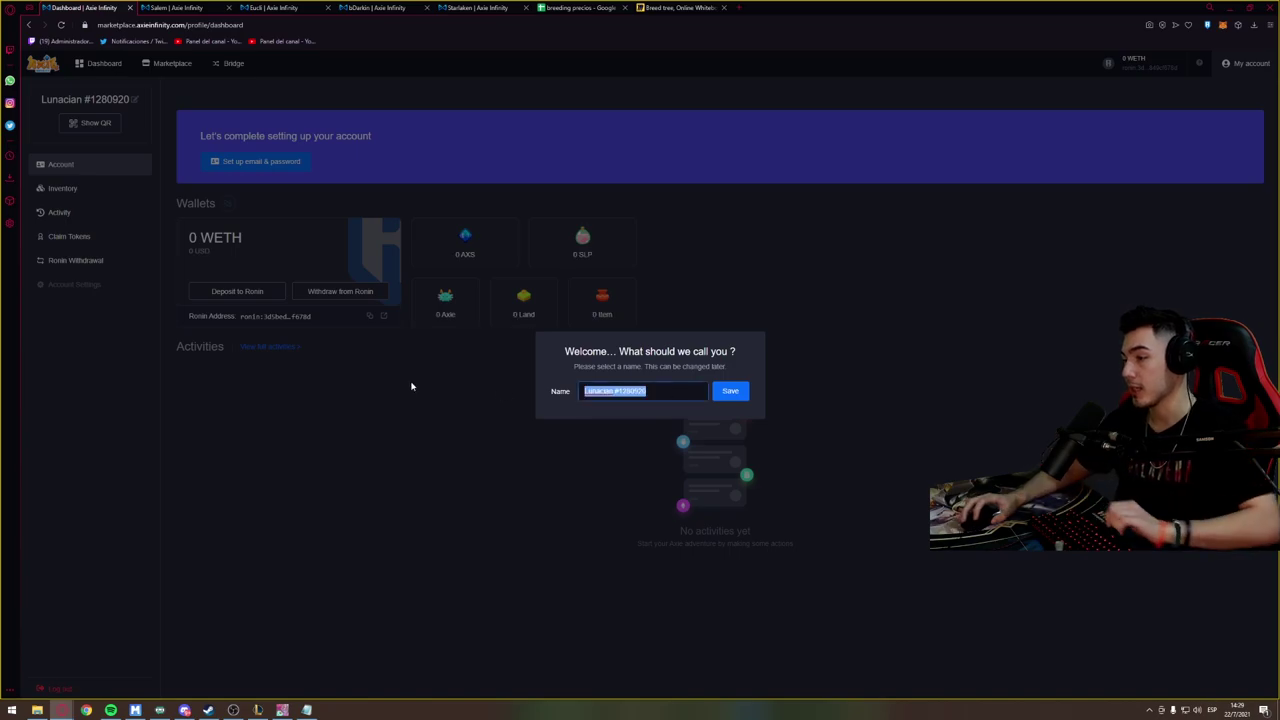
{"action": "type", "text": "Kktua87"}
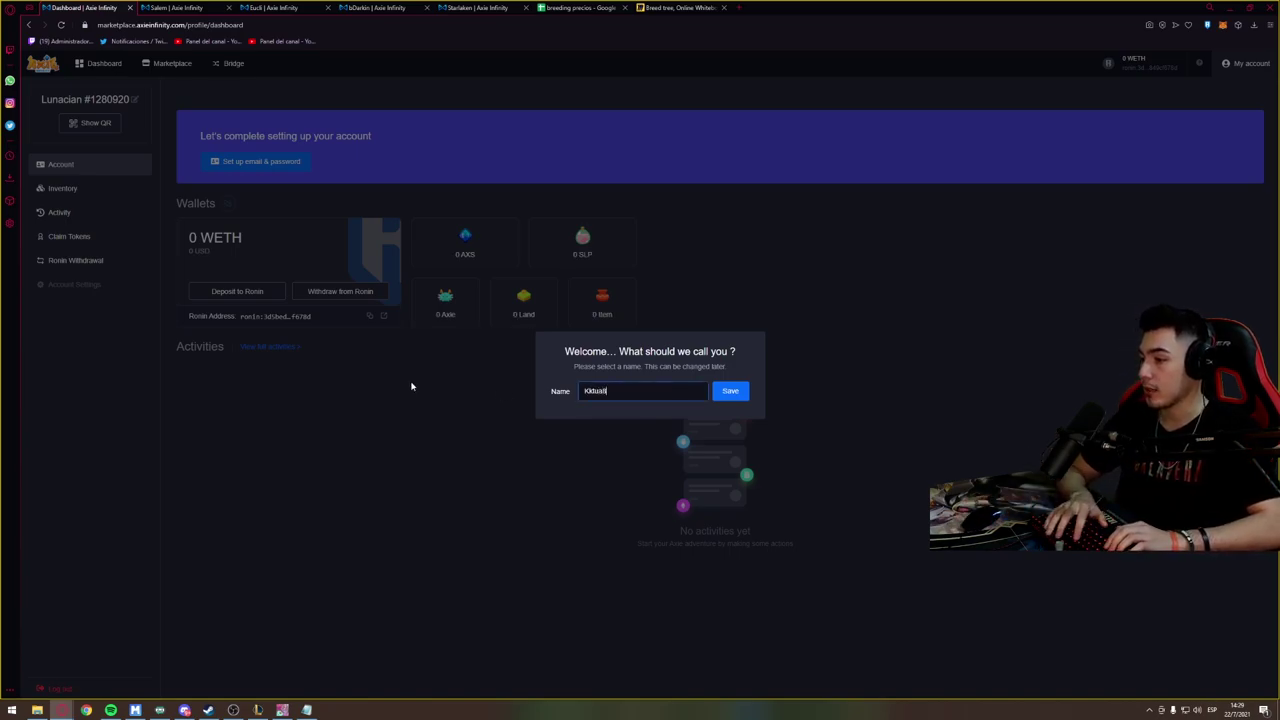
{"action": "left_click", "coordinate": [731, 391]}
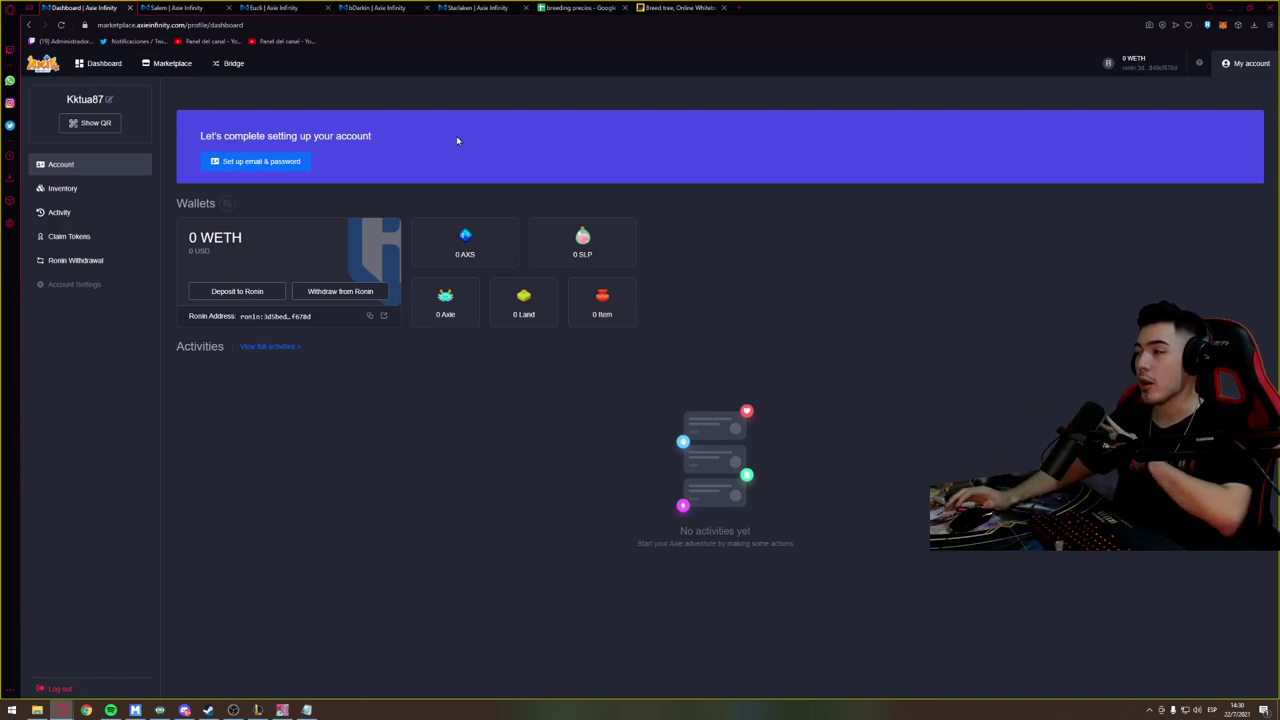
Point out the email and password setup prompt, and briefly bring up the Axie Infinity game launcher where those credentials are used
{"action": "left_click_drag", "start_coordinate": [221, 136], "coordinate": [400, 171]}
{"action": "left_click", "coordinate": [404, 174]}
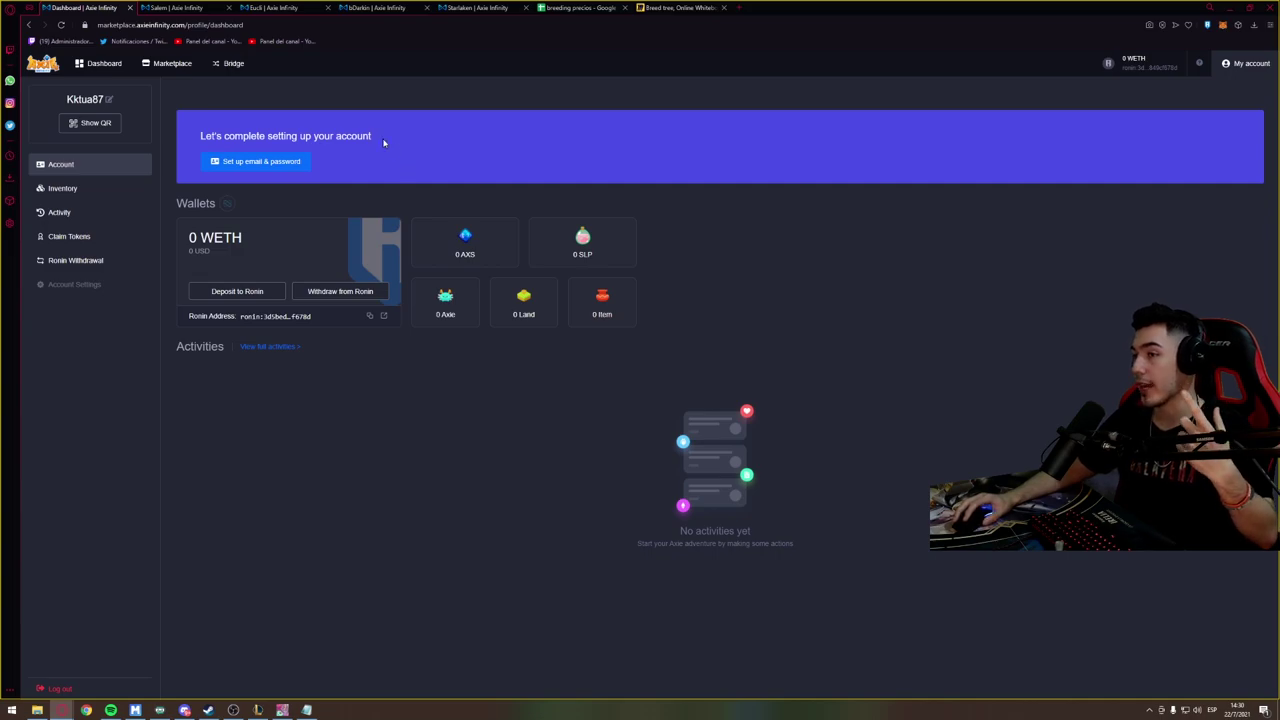
{"action": "left_click", "coordinate": [133, 710]}
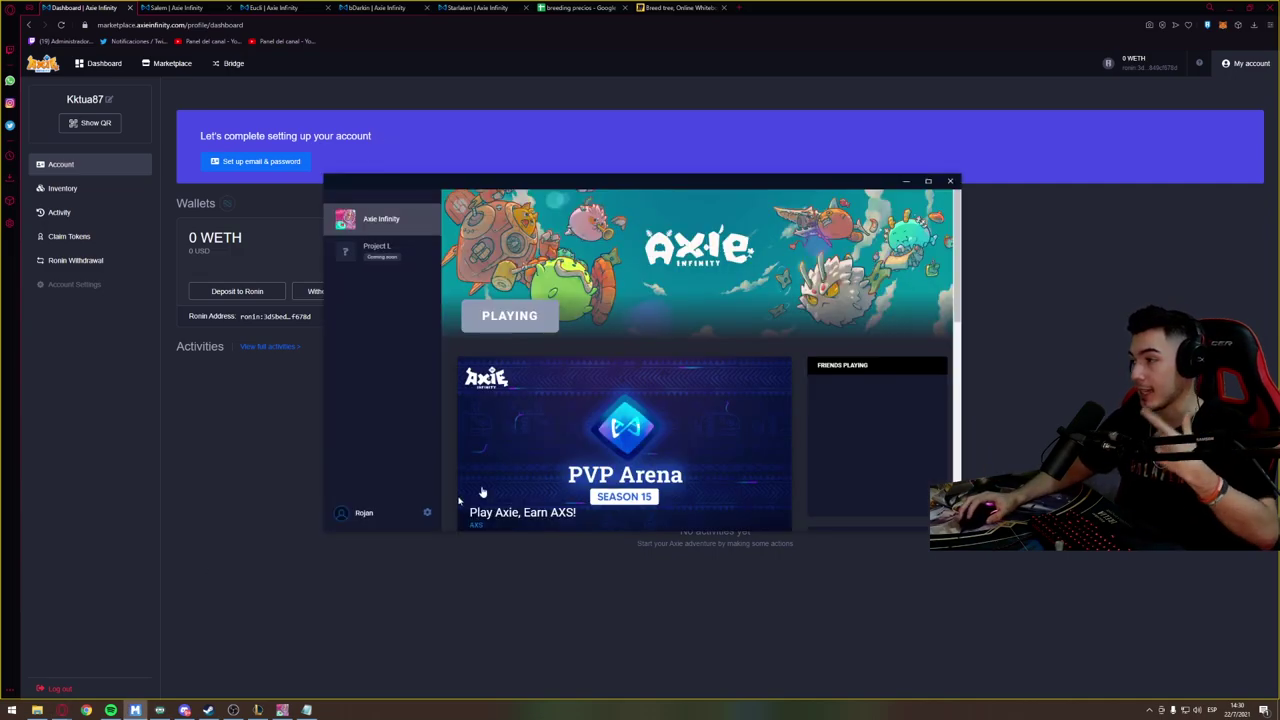
{"action": "left_click", "coordinate": [245, 449]}
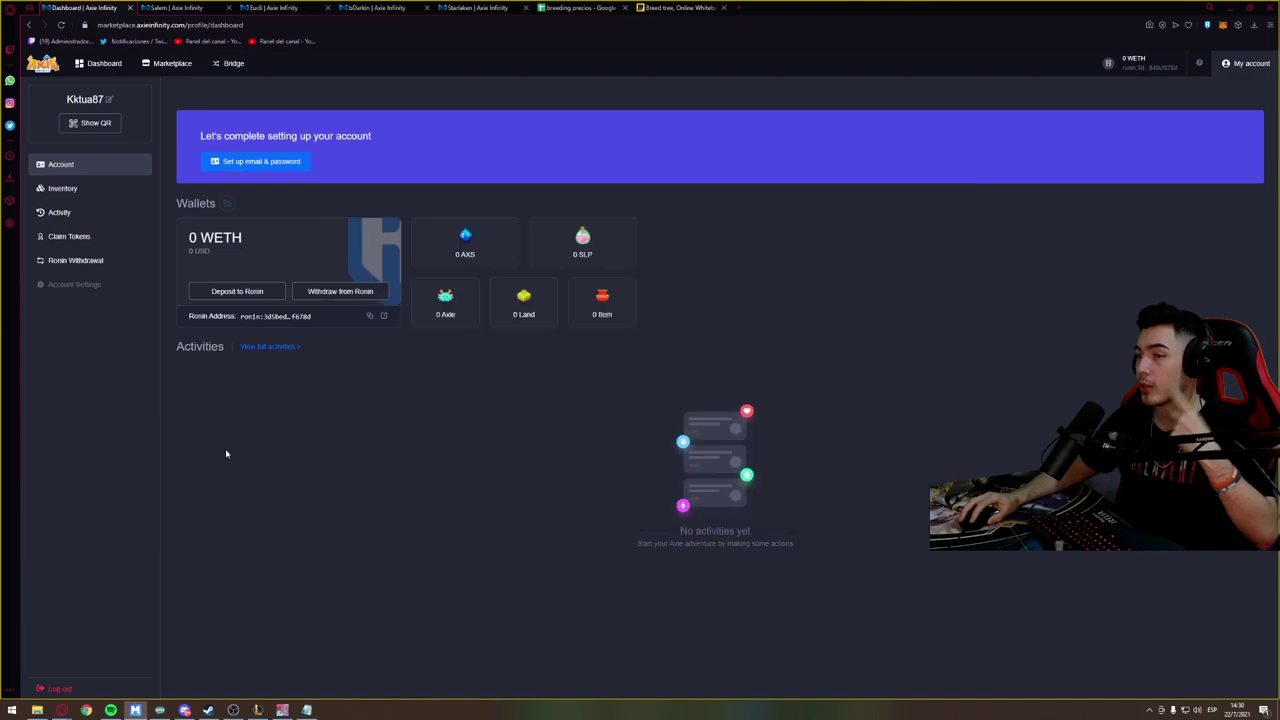
Open the Ronin wallet for the "Beca #5" scholarship account
{"action": "left_click", "coordinate": [1208, 26]}
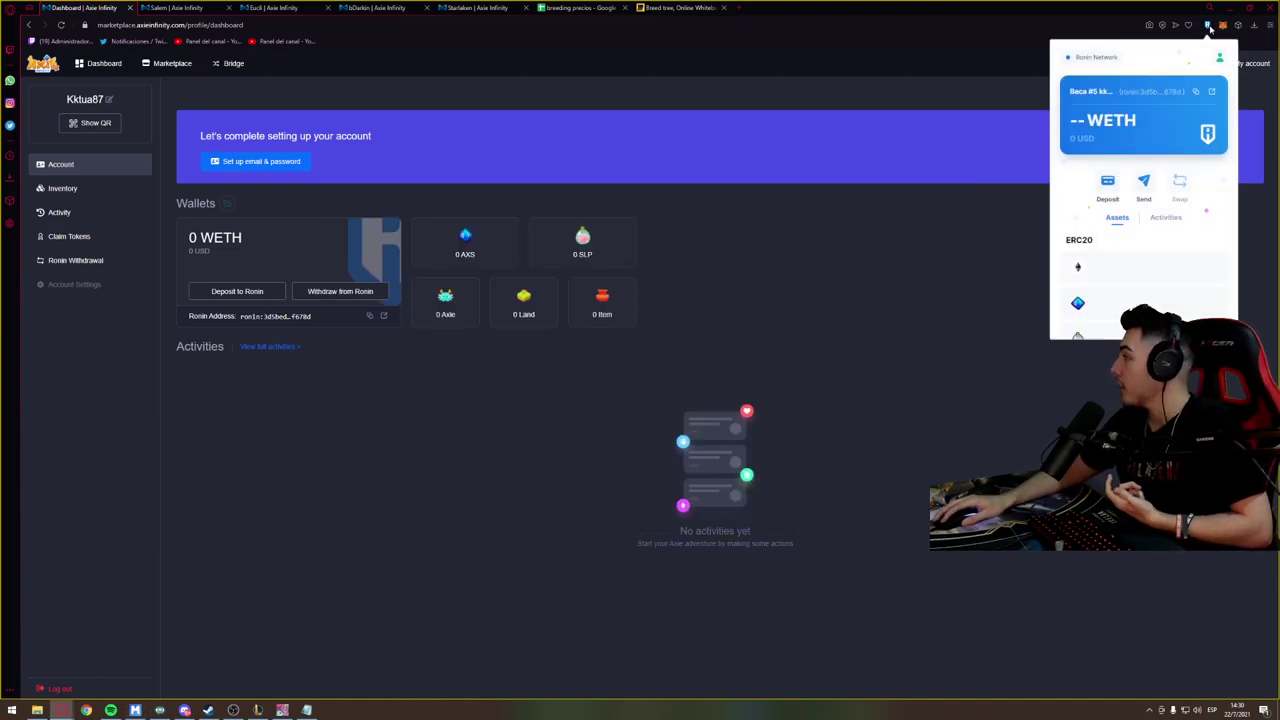